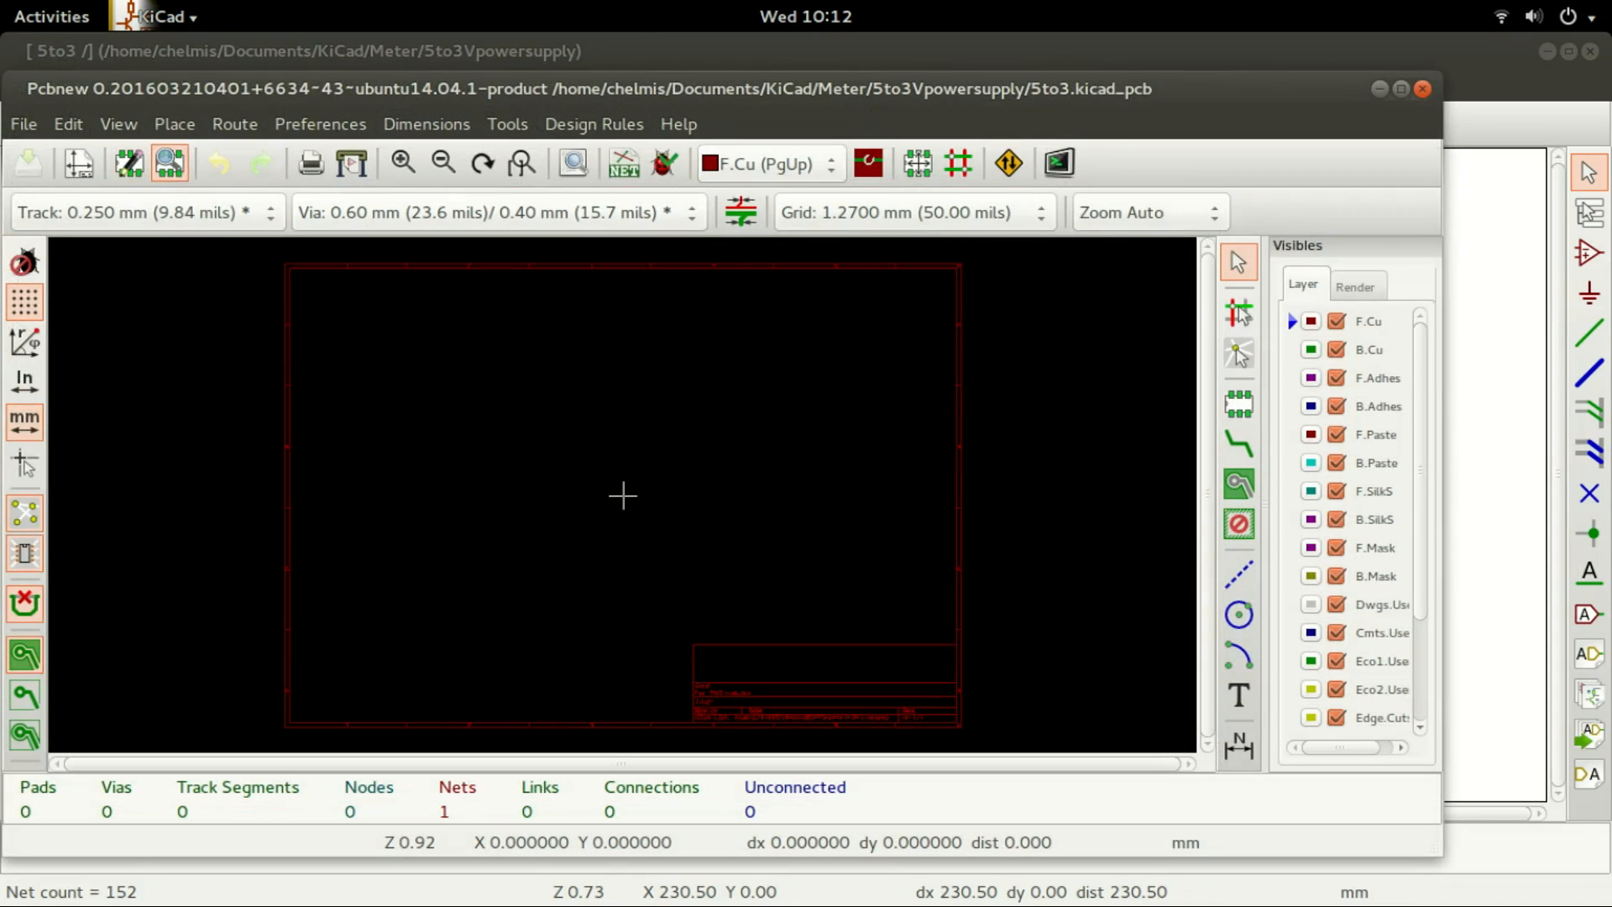
# Step: Open the Footprint Editor and create a new footprint named TPS60400
pyautogui.click(170, 163)
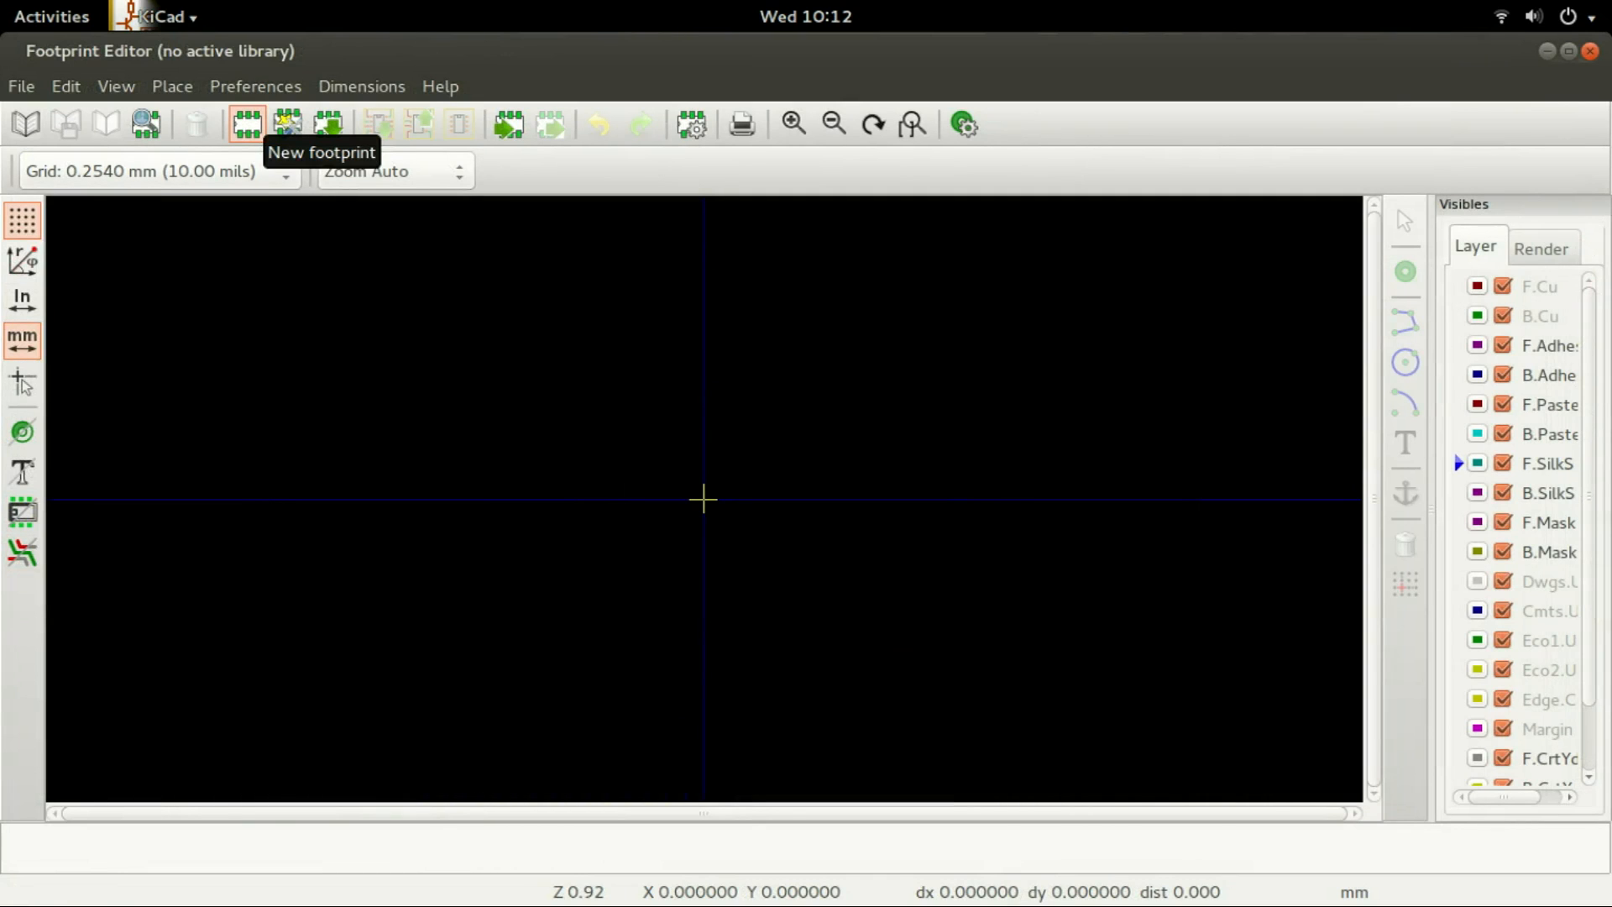
pyautogui.click(247, 125)
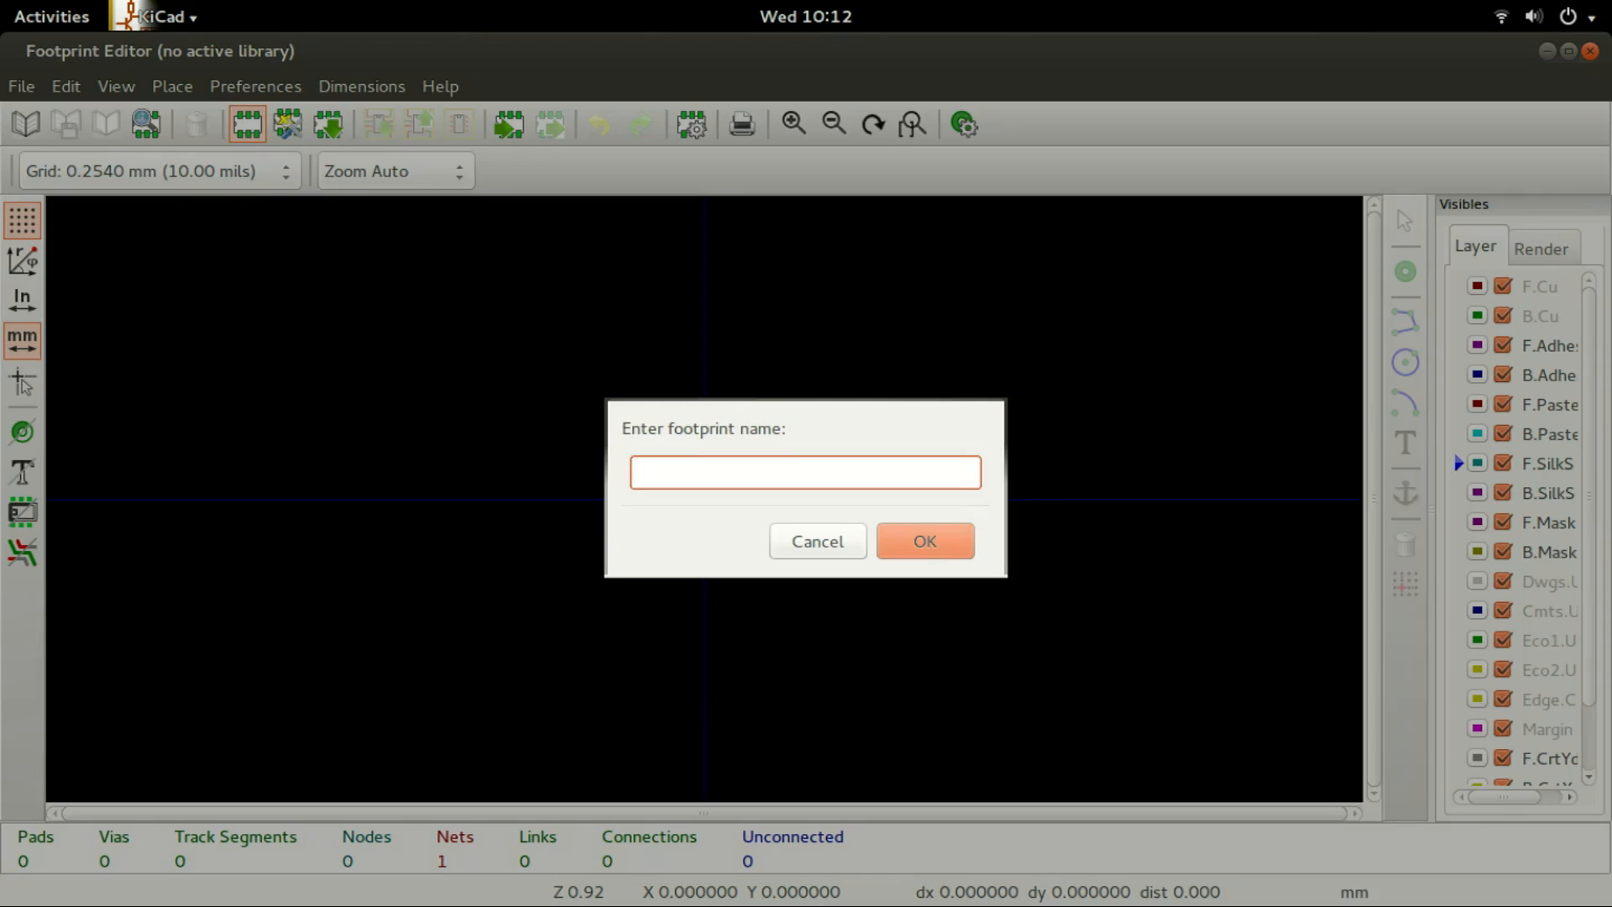
pyautogui.write('TPS60400')
pyautogui.press('Return')
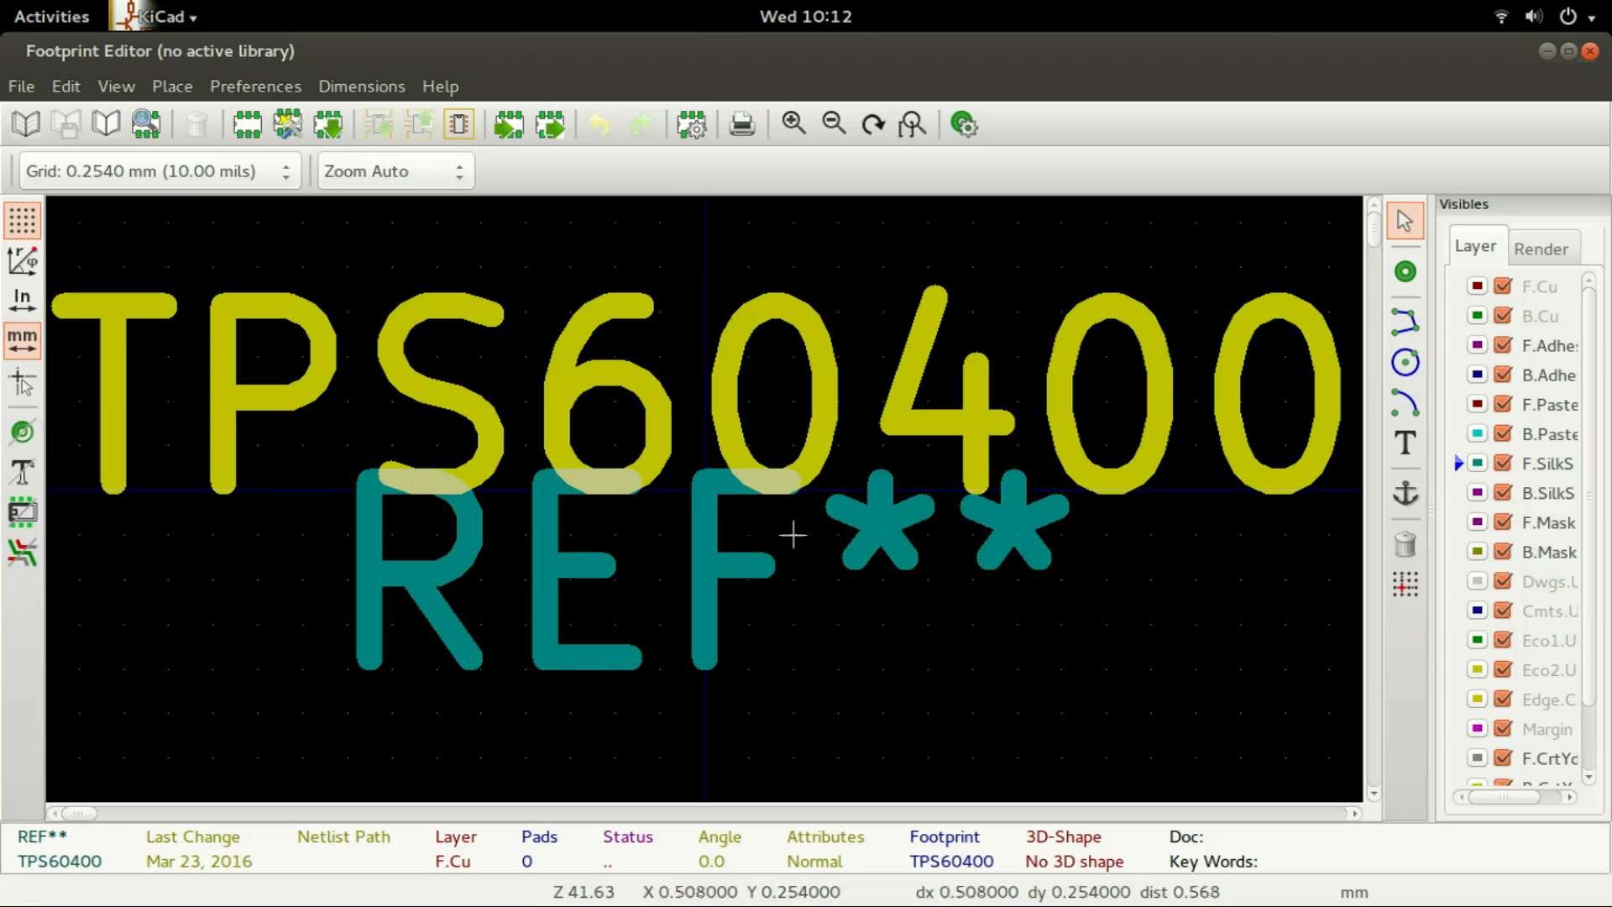
# Step: Set the REF** reference text of the footprint to invisible
pyautogui.rightClick(524, 578)
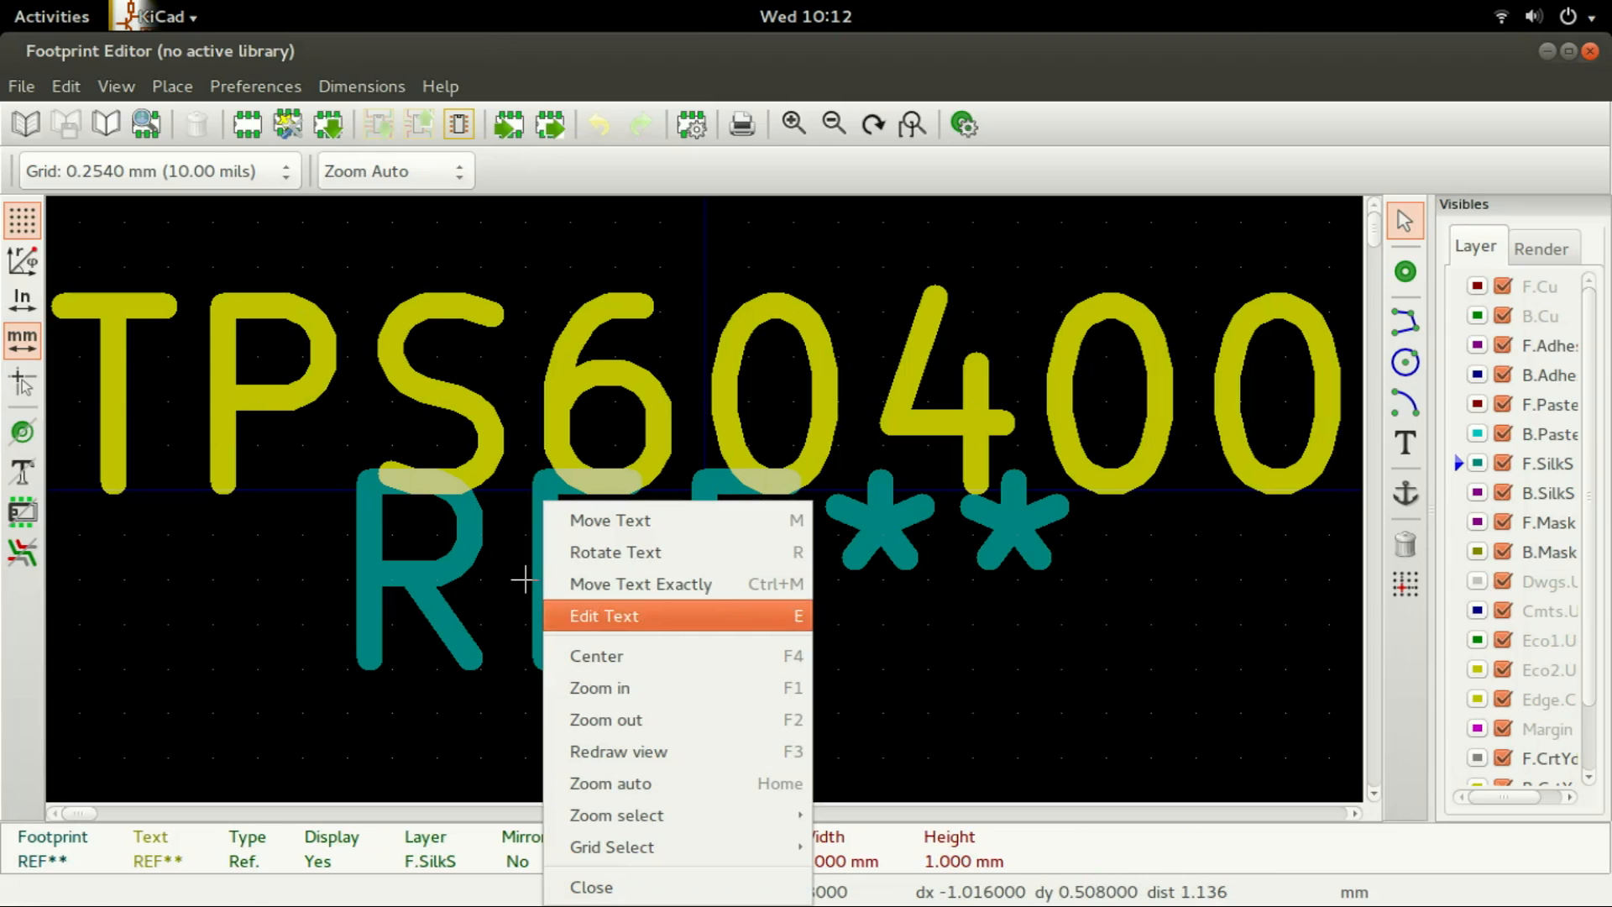
pyautogui.press('Return')
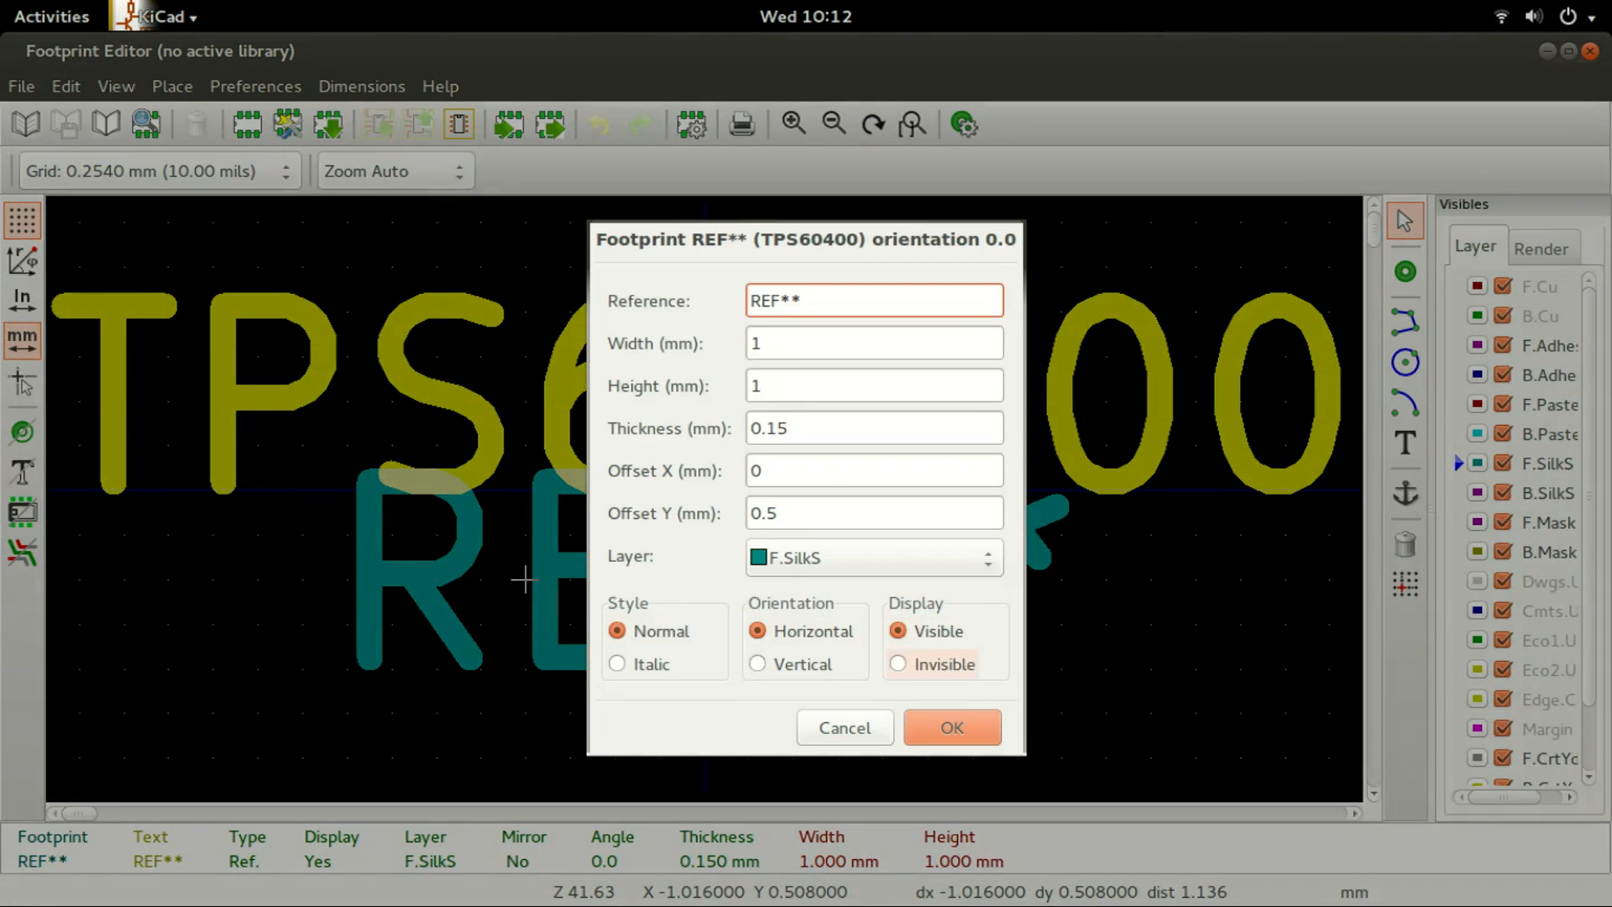
pyautogui.click(898, 663)
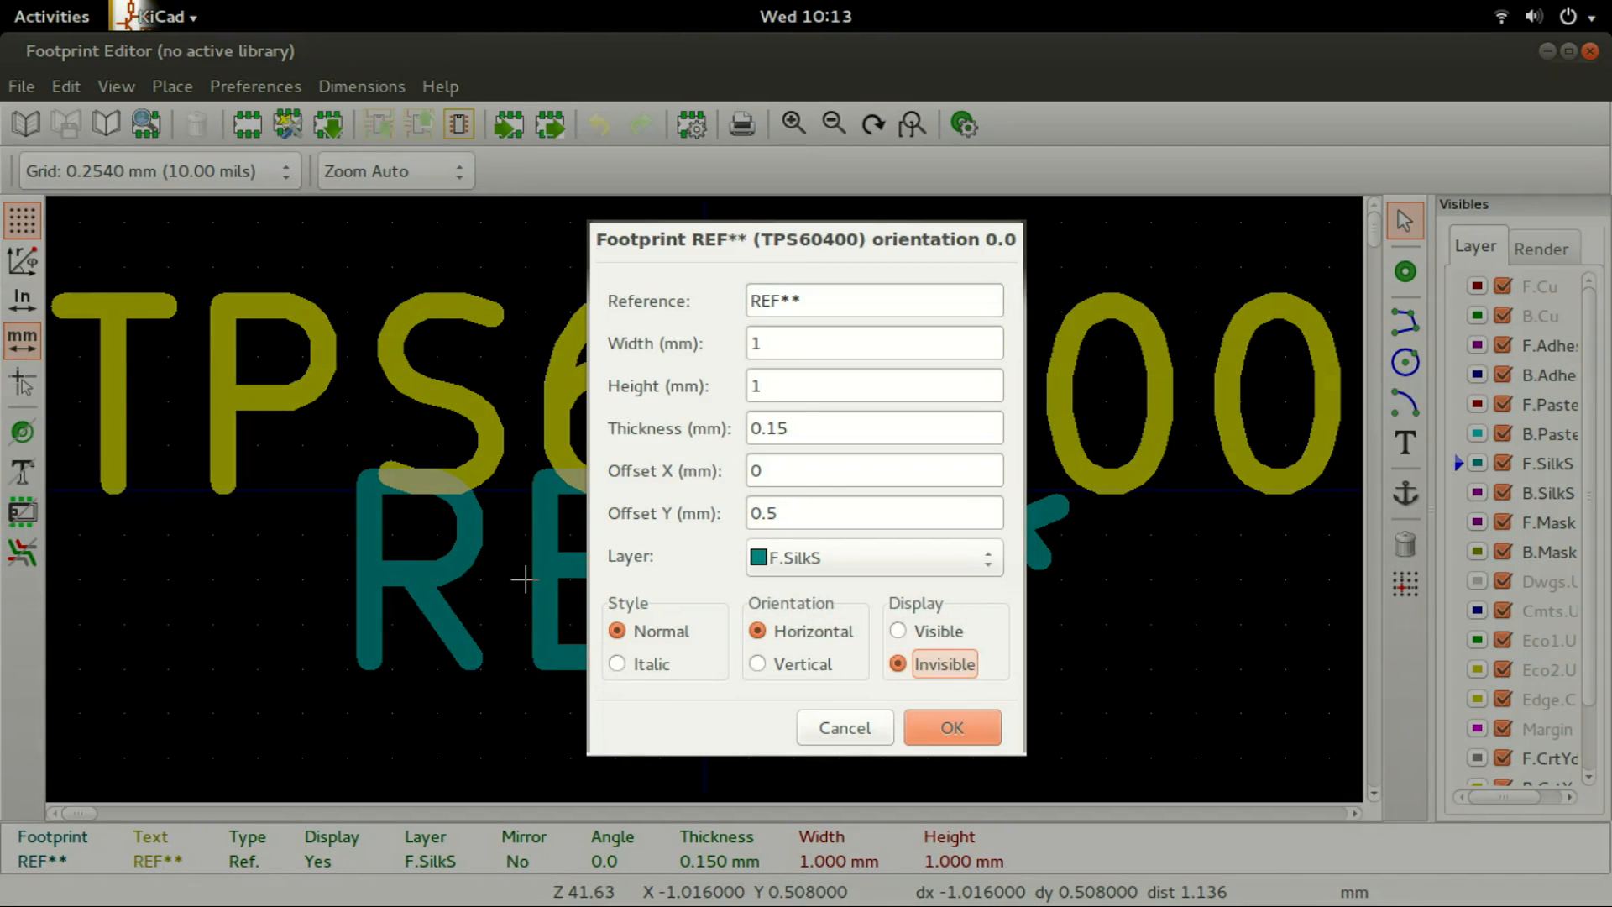
pyautogui.click(953, 727)
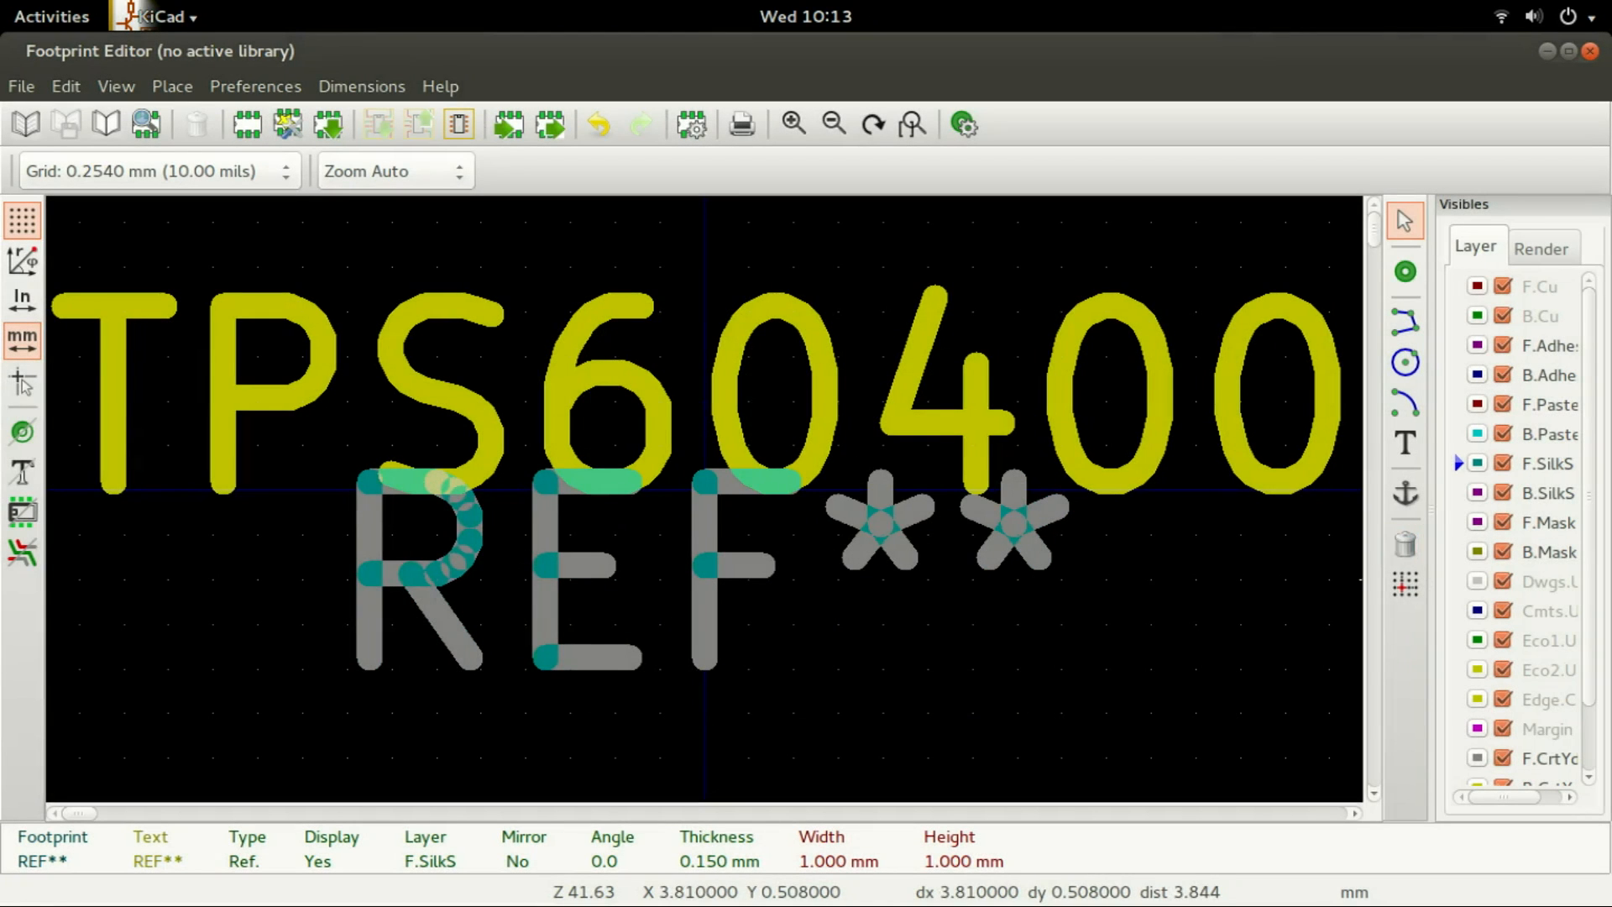
# Step: Place the first pad below the text, left of the vertical axis, at about X -3.3 mm, Y 1.78 mm
pyautogui.scroll(-2, 792, 403)
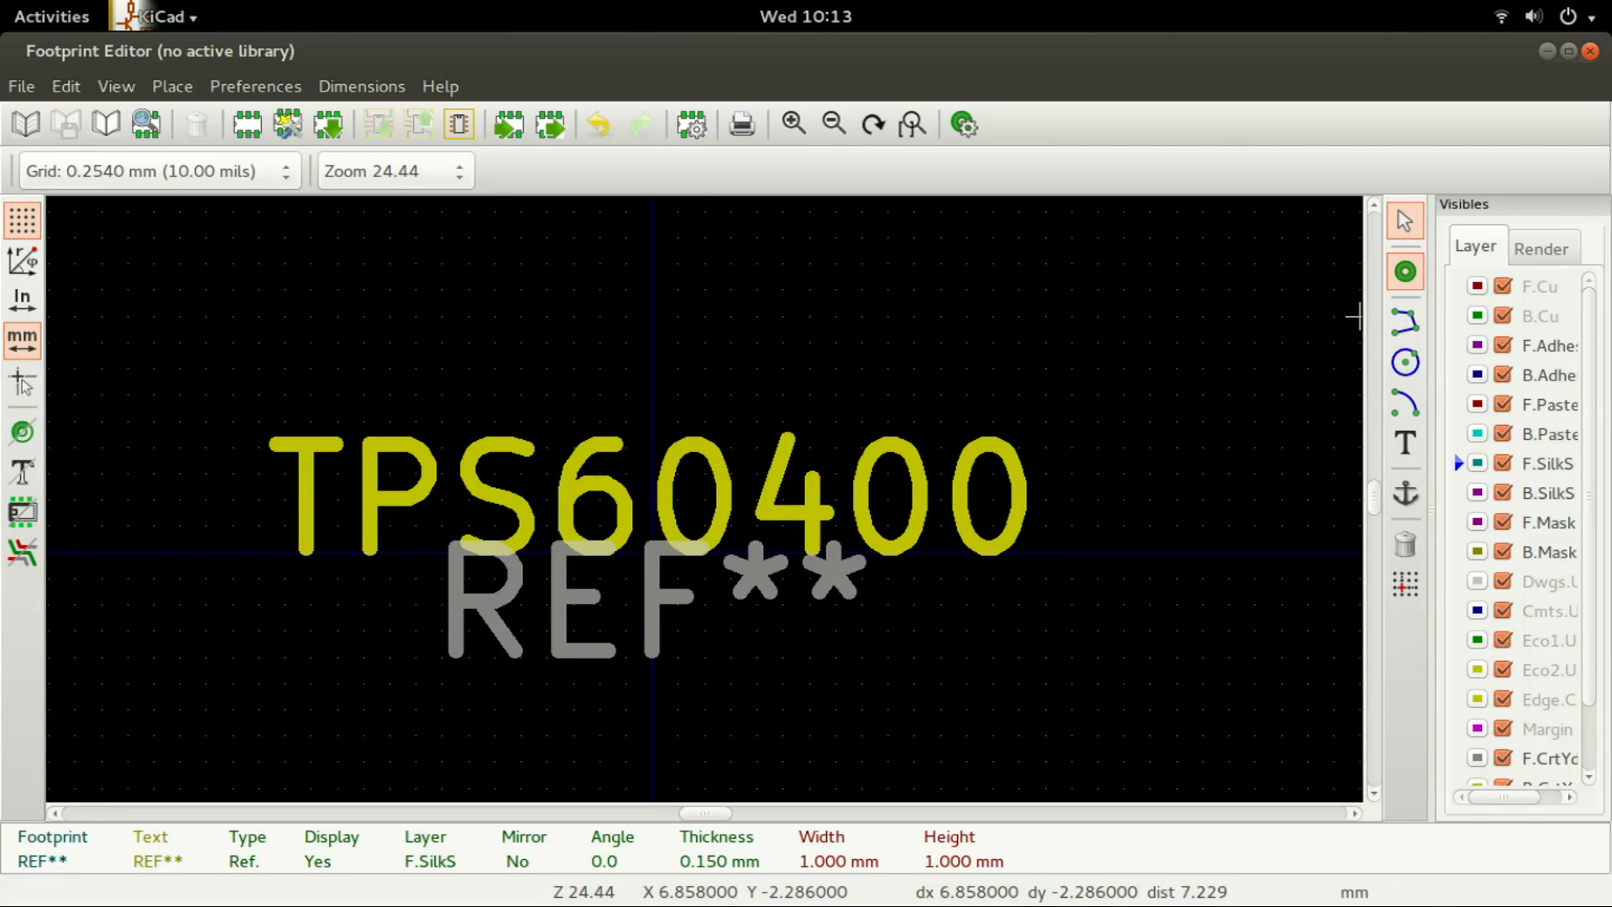
pyautogui.click(1405, 270)
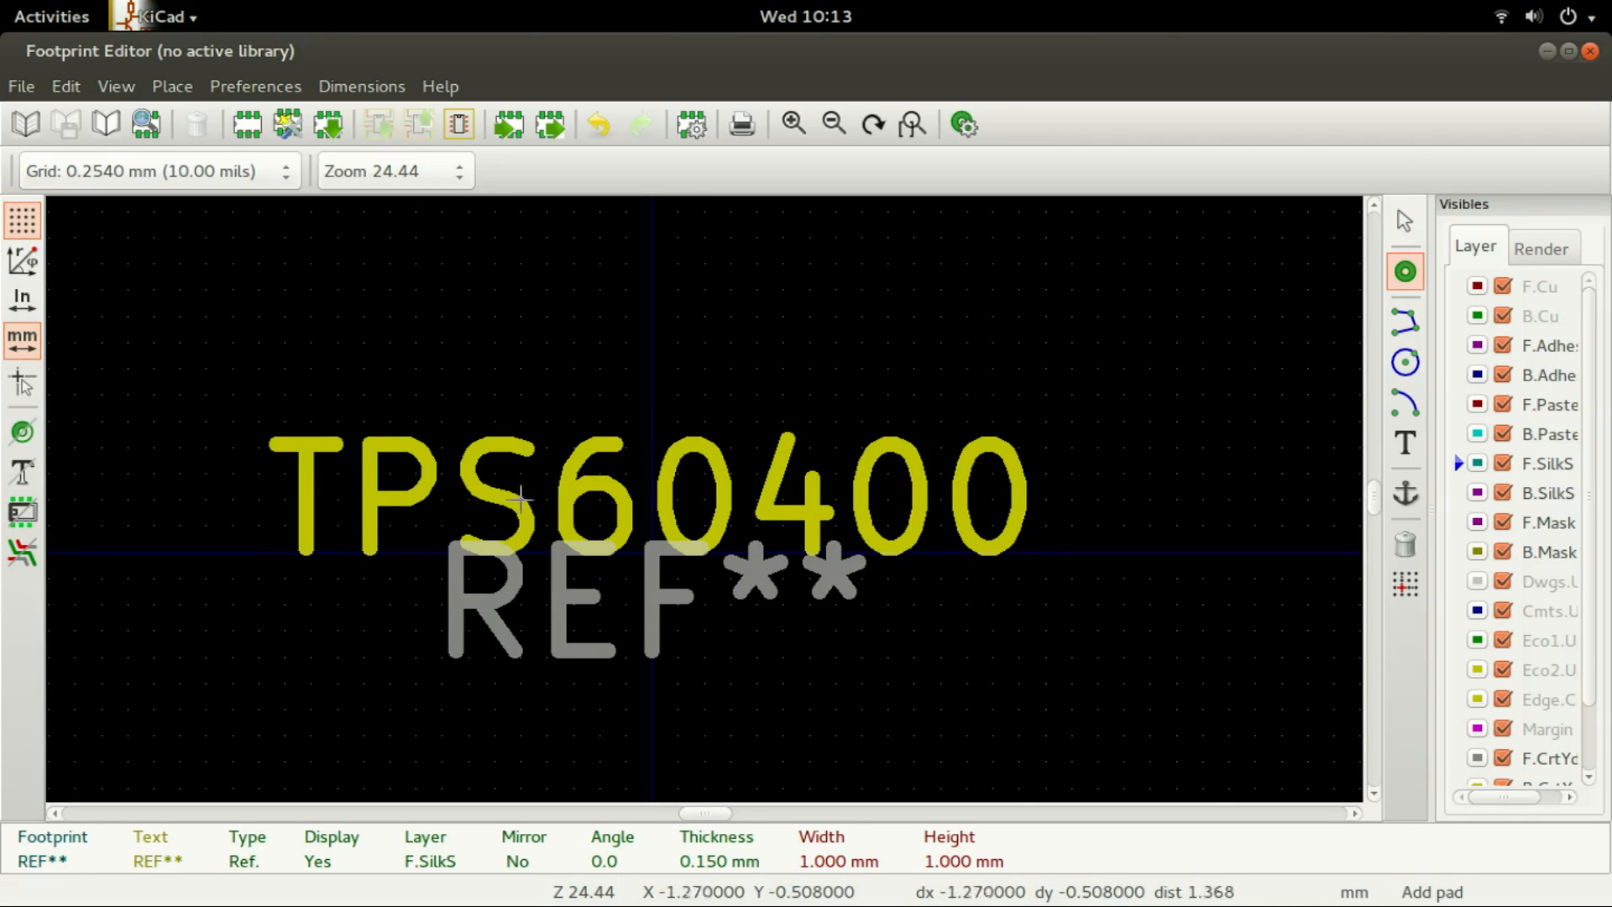
pyautogui.scroll(-1, 809, 499)
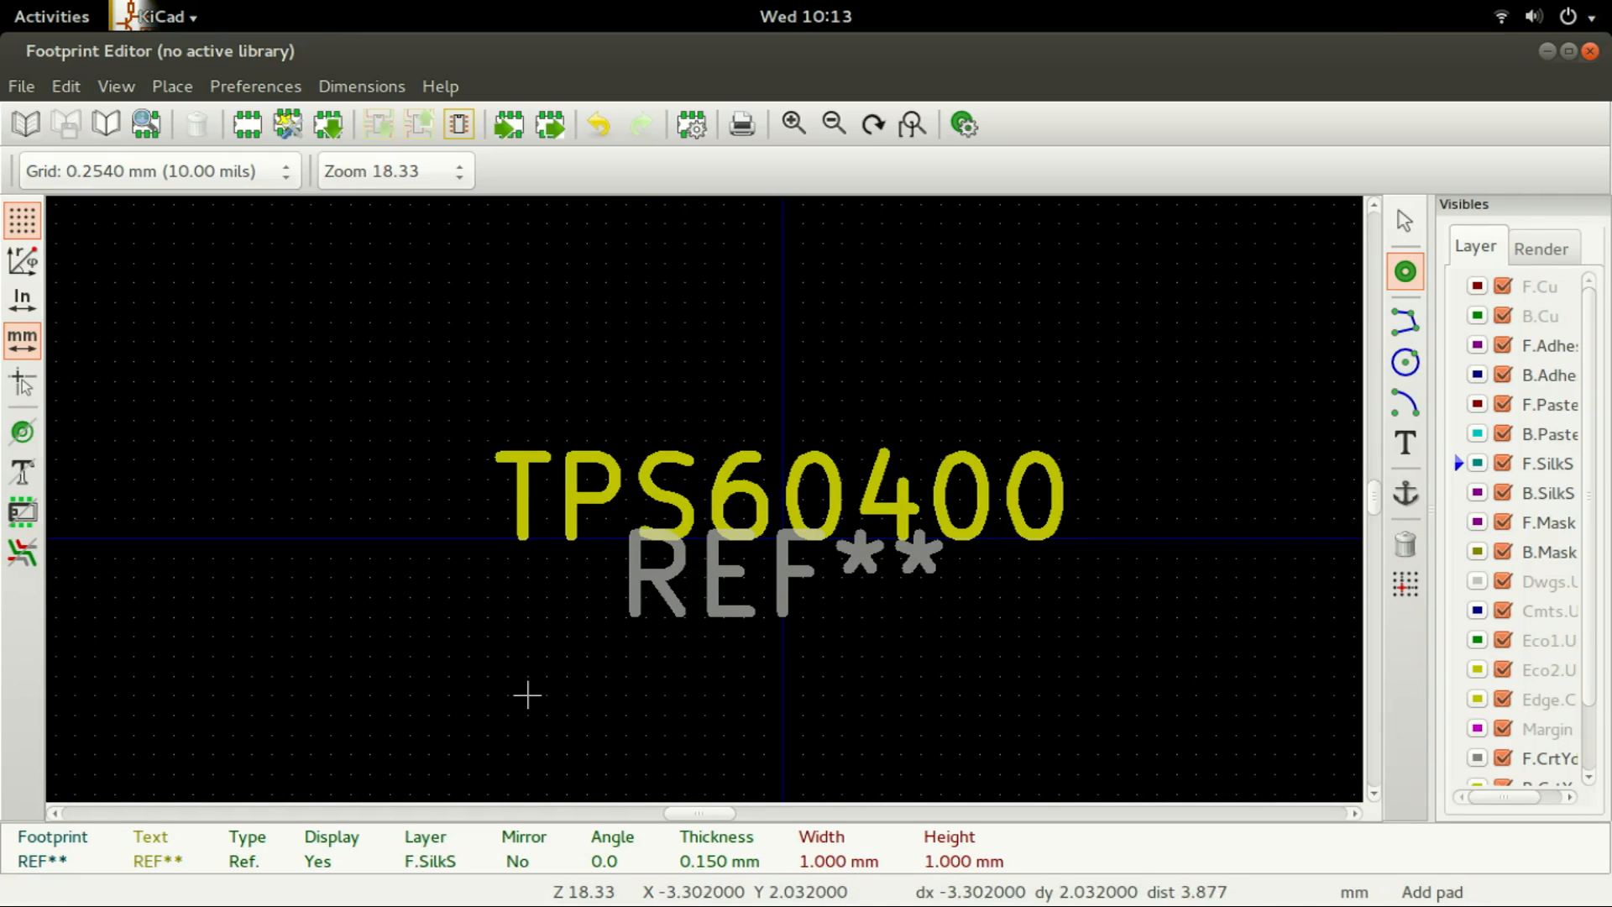
pyautogui.click(527, 675)
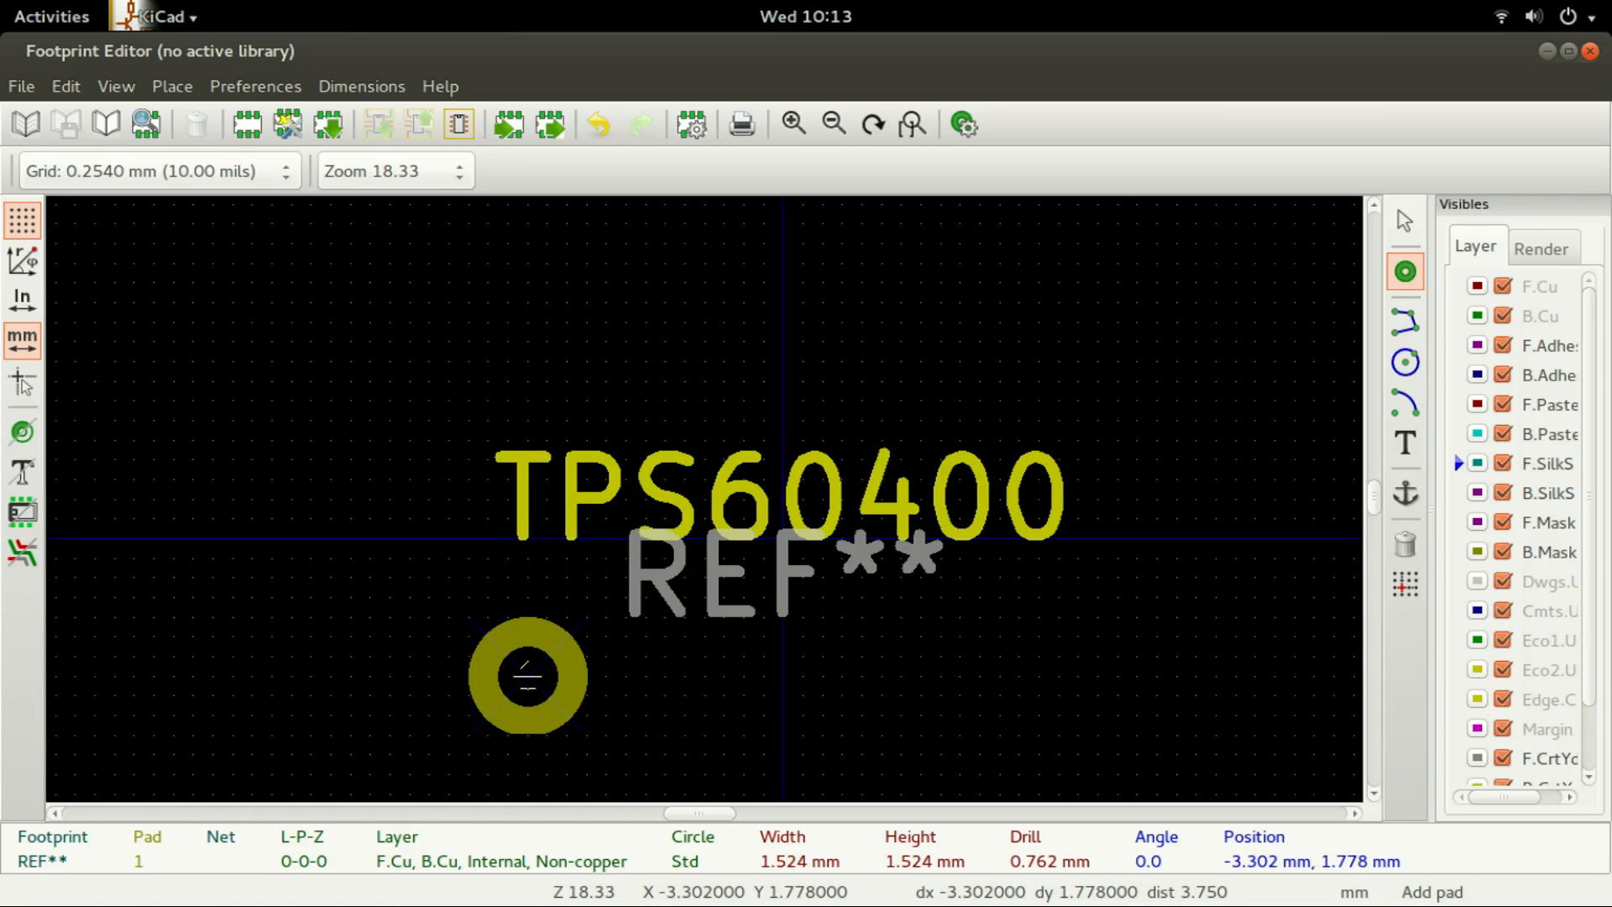
# Step: Edit pad 1 to a rectangular shape with a Size X of 2 mm and a drill size of 0.8 mm
pyautogui.rightClick(528, 675)
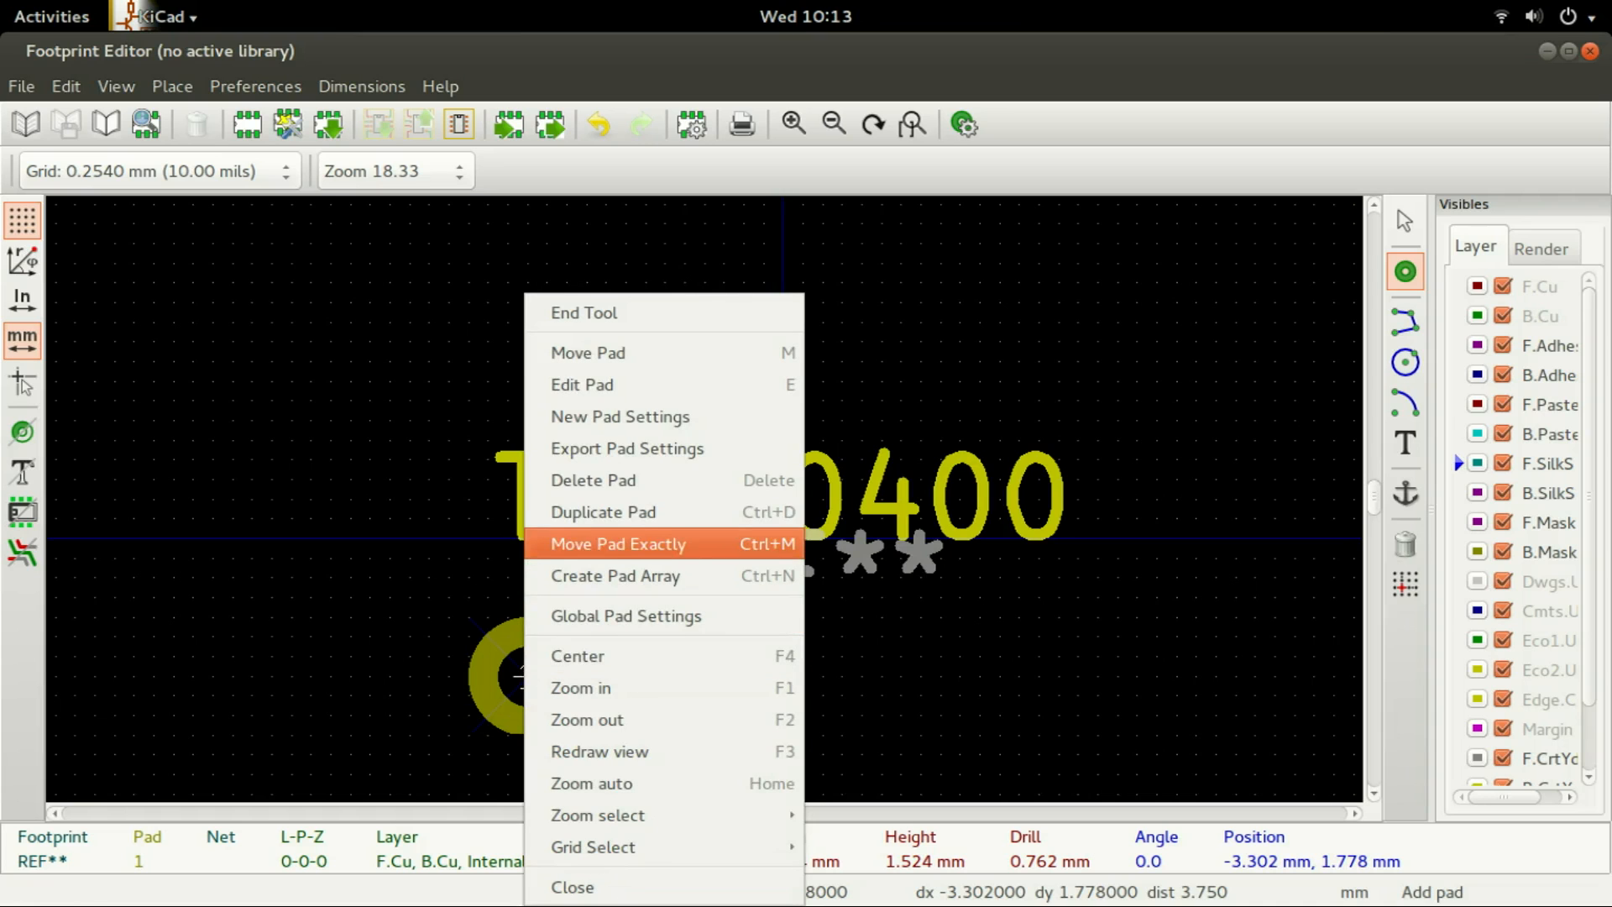
pyautogui.click(587, 385)
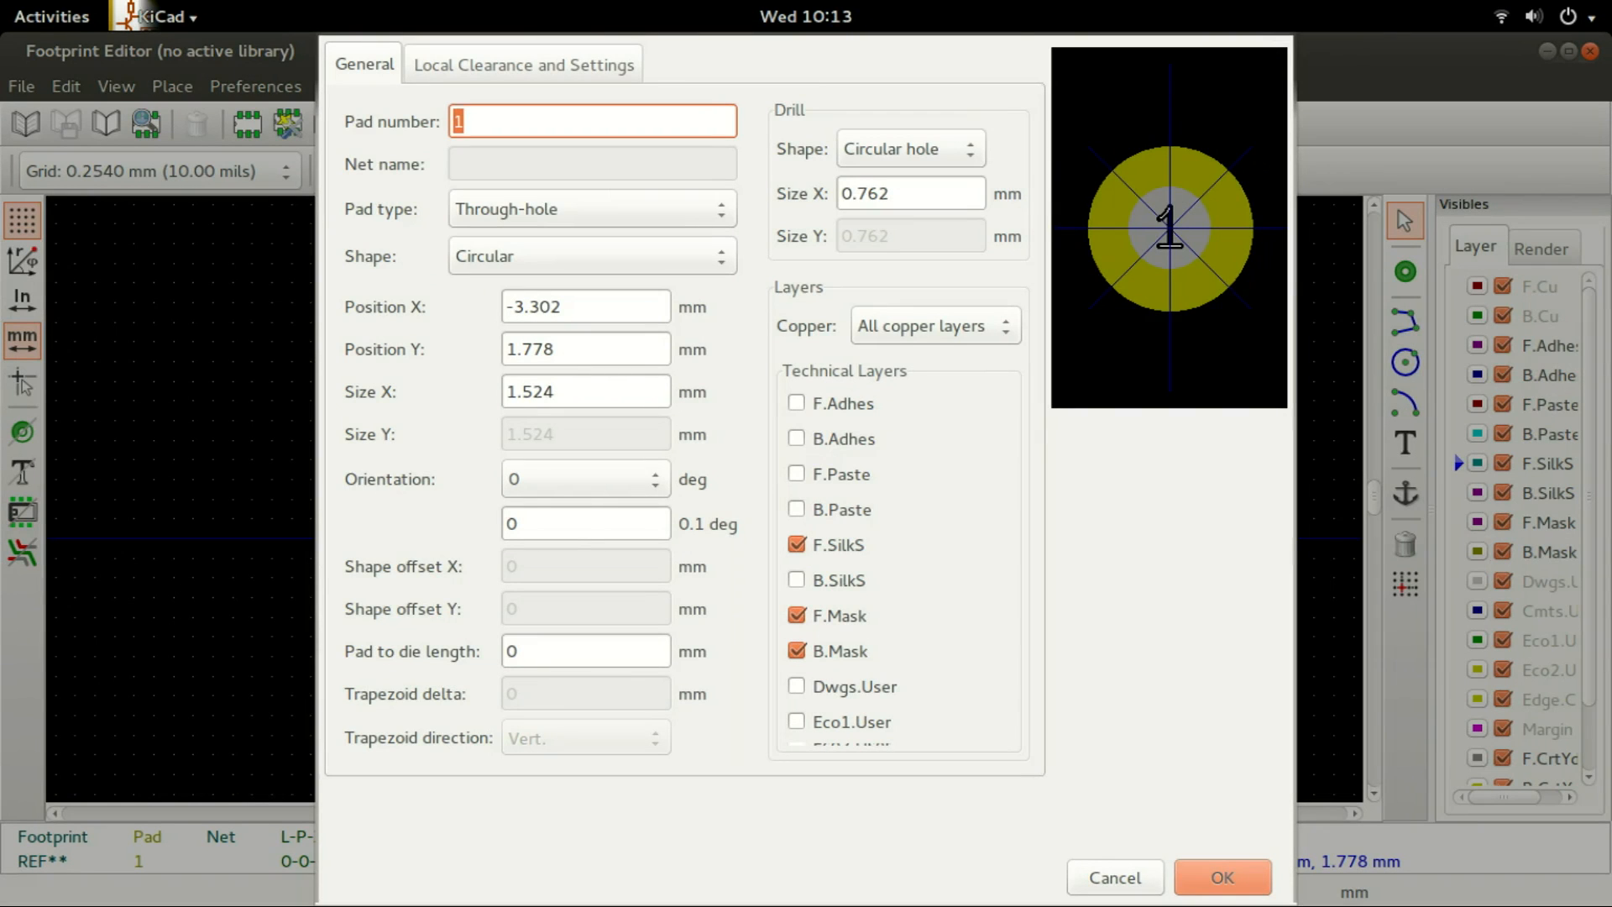
pyautogui.click(593, 256)
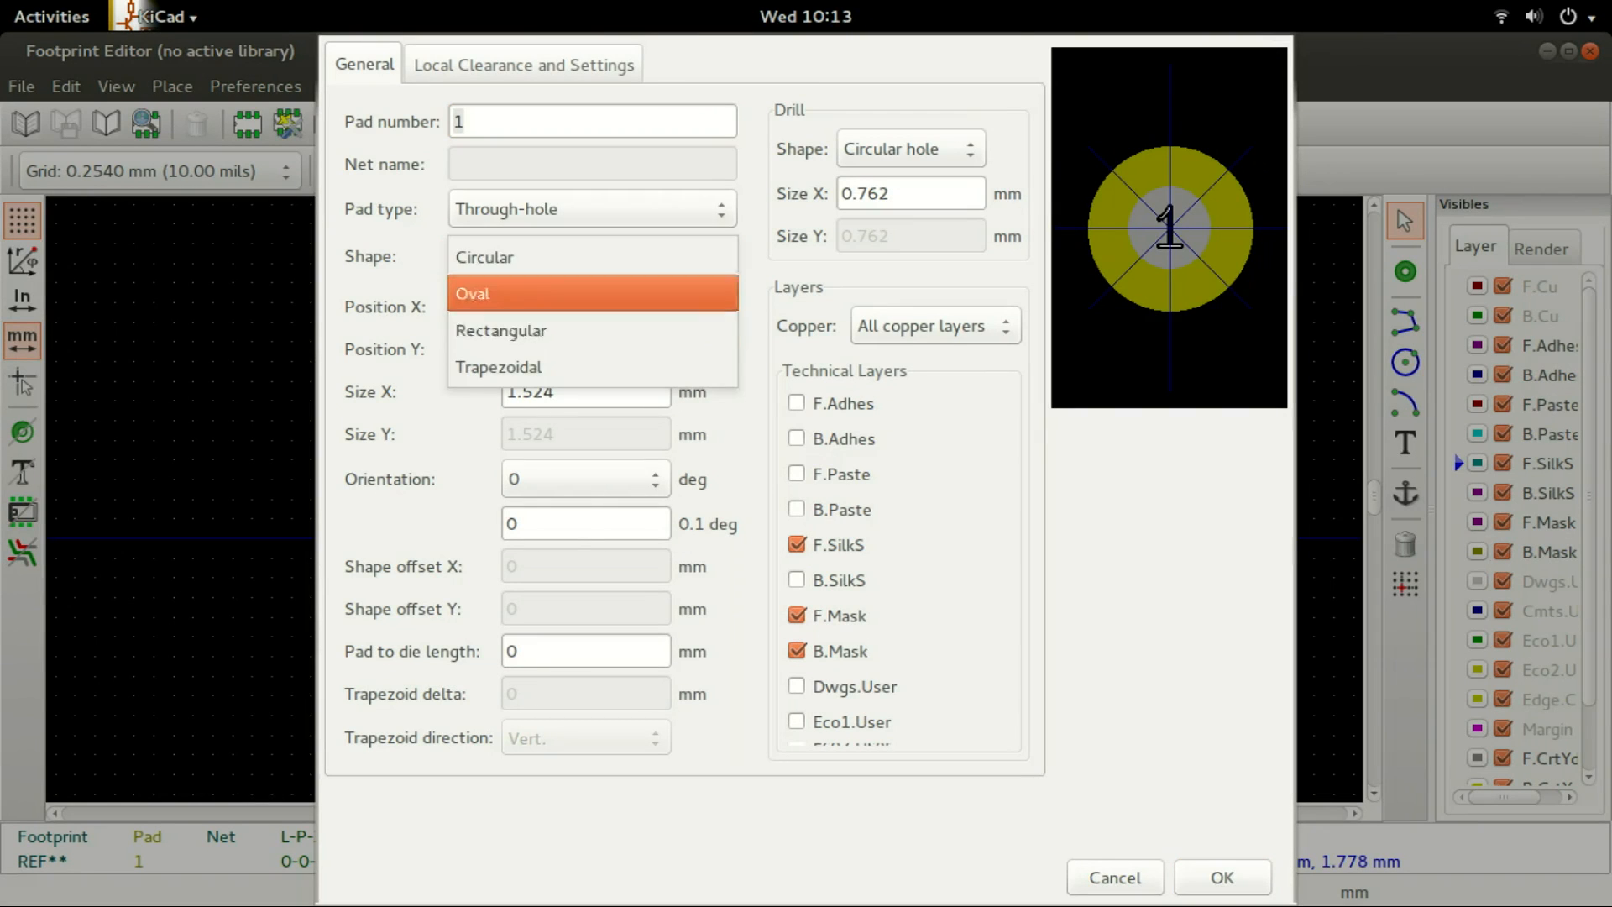
pyautogui.click(588, 330)
pyautogui.moveTo(566, 392); pyautogui.dragTo(503, 392)
pyautogui.write('2')
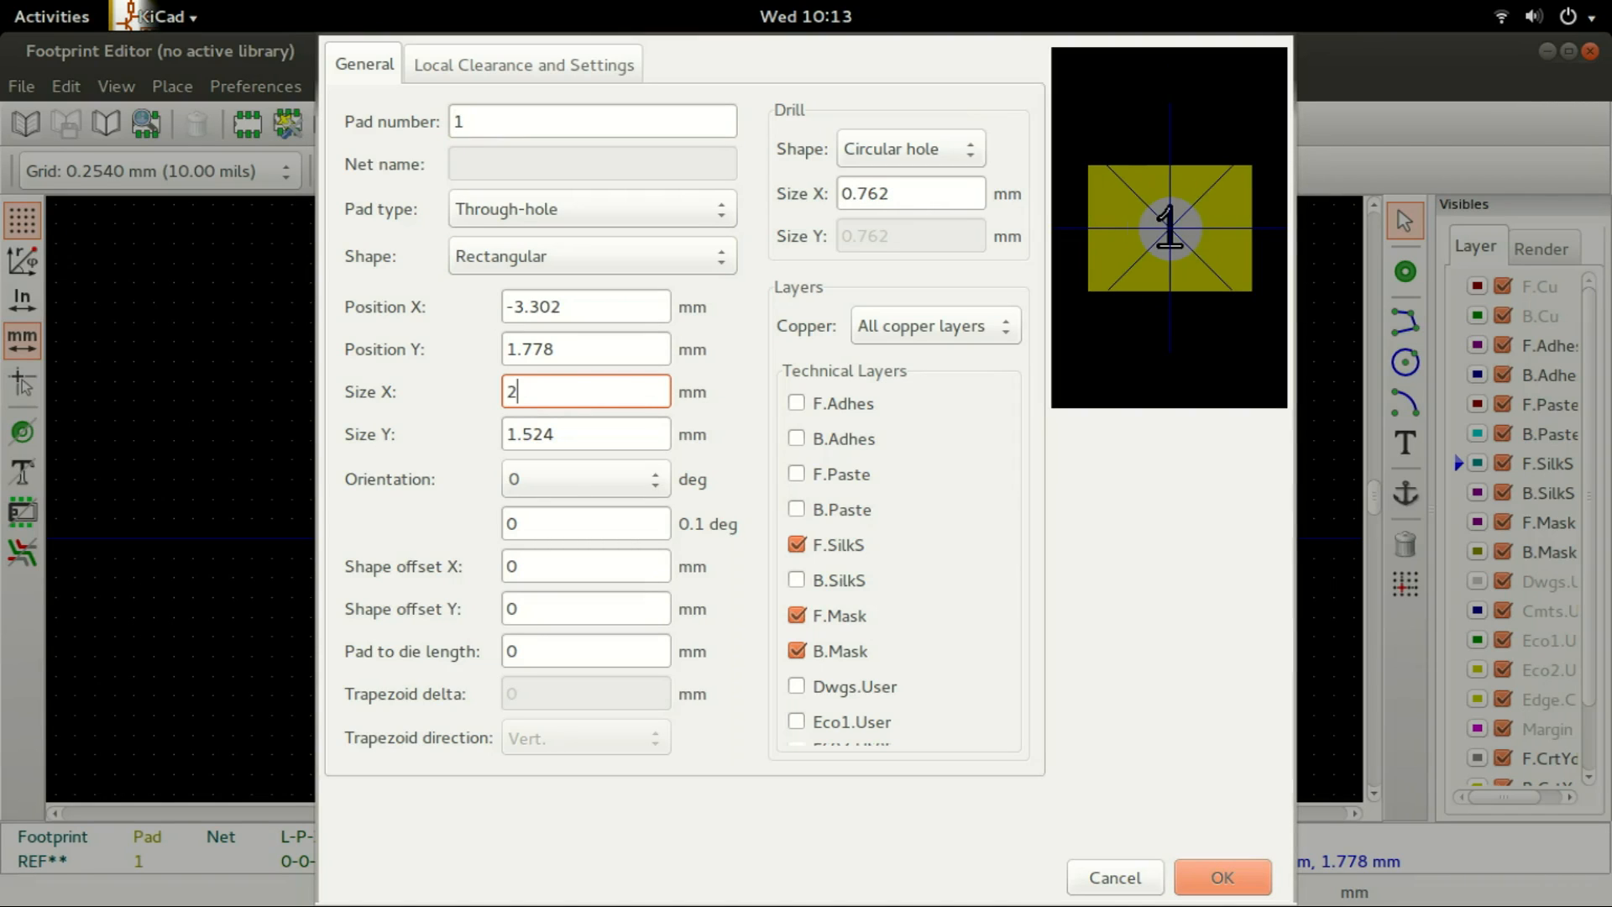
pyautogui.moveTo(892, 194); pyautogui.dragTo(857, 193)
pyautogui.write('8')
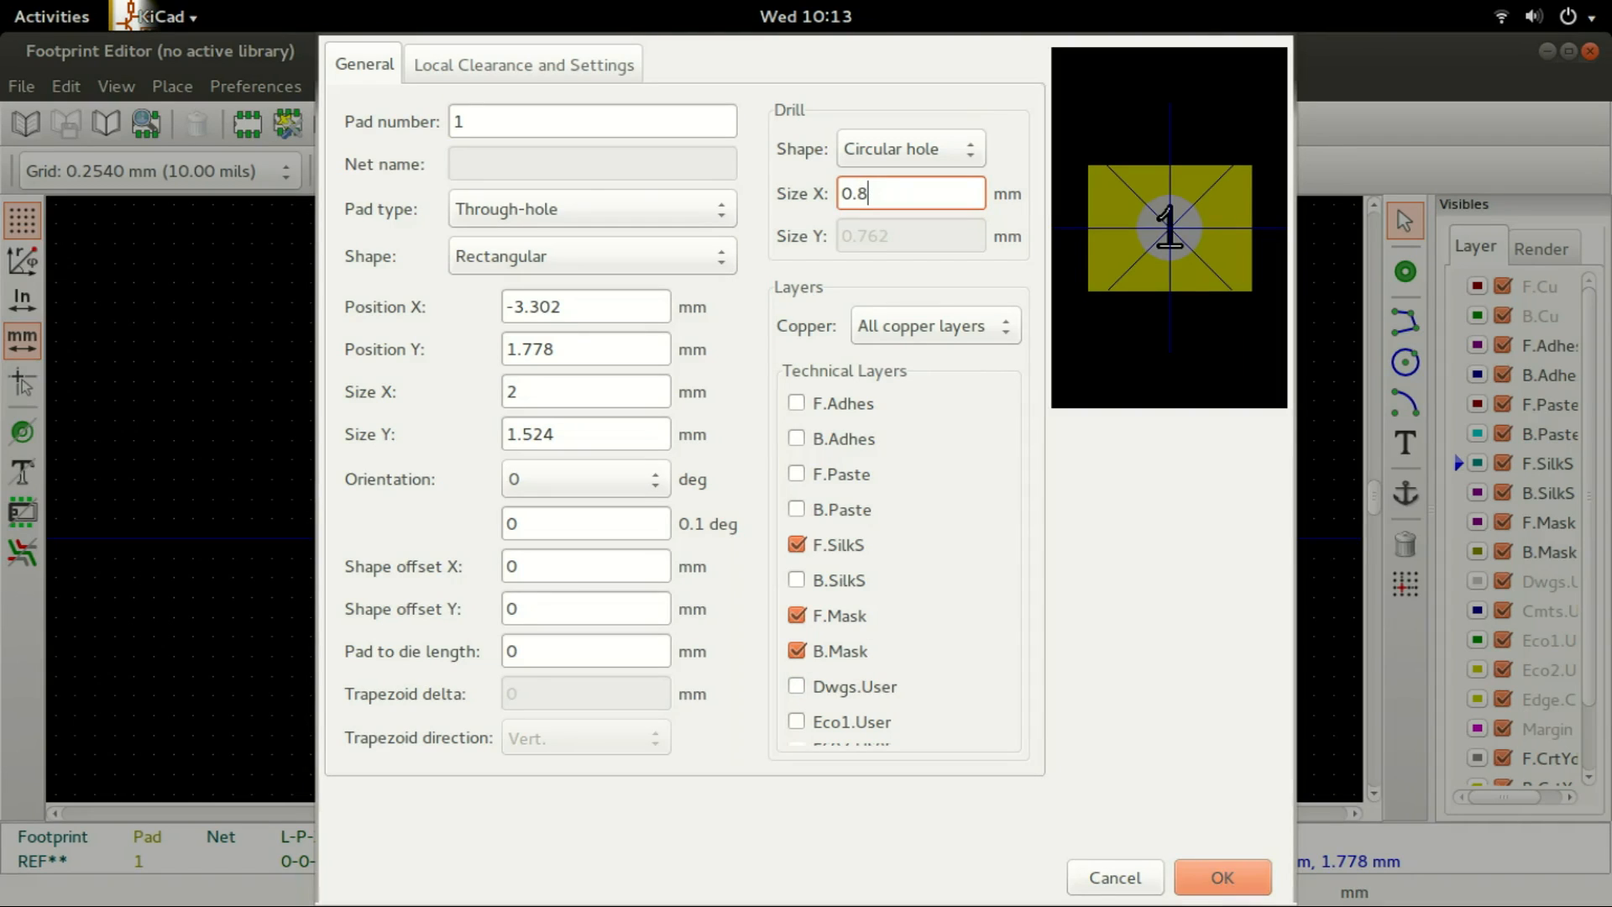
pyautogui.press('Return')
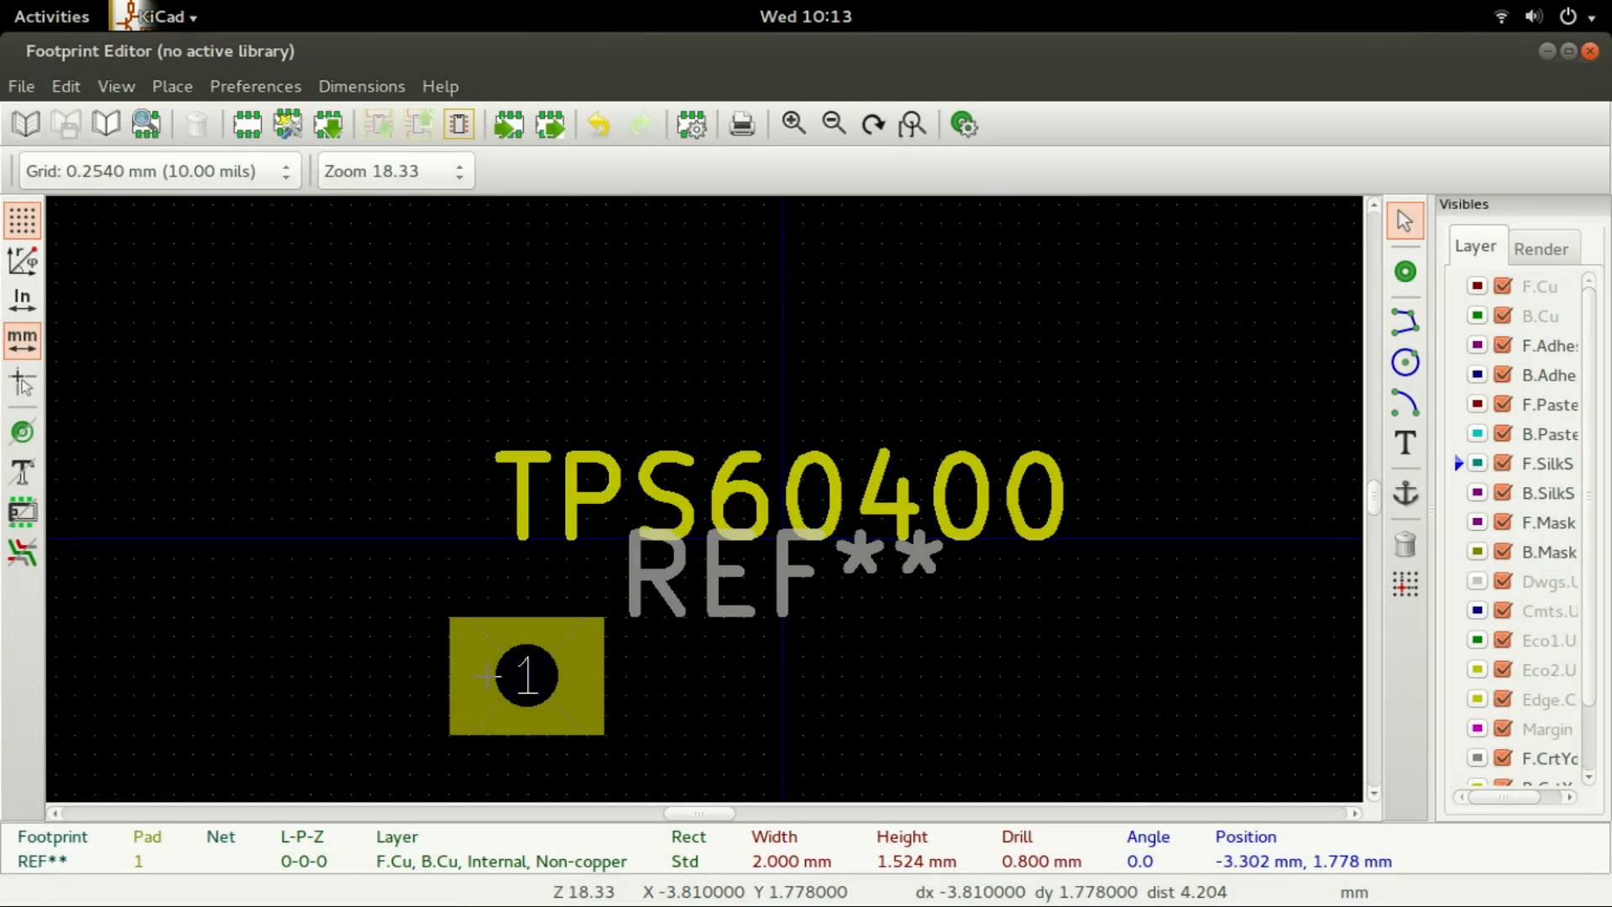
# Step: Add pads 2 and 3 below pad 1, pads 4 and 5 in an opposite column, and move REF** below the pads
pyautogui.scroll(-2, 517, 676)
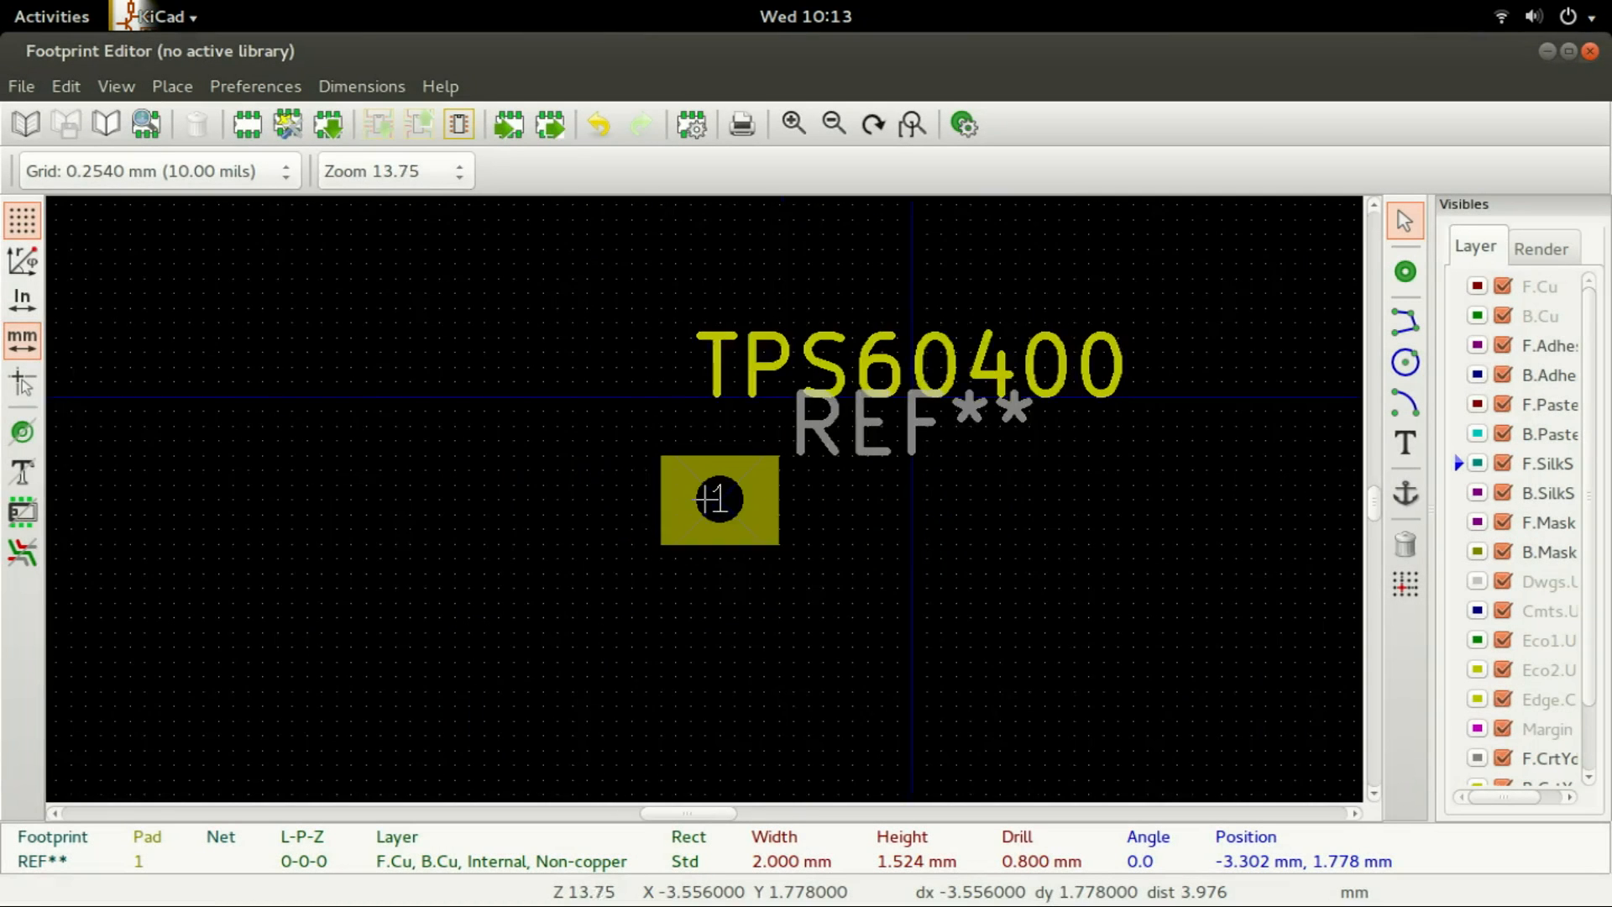
pyautogui.click(715, 617)
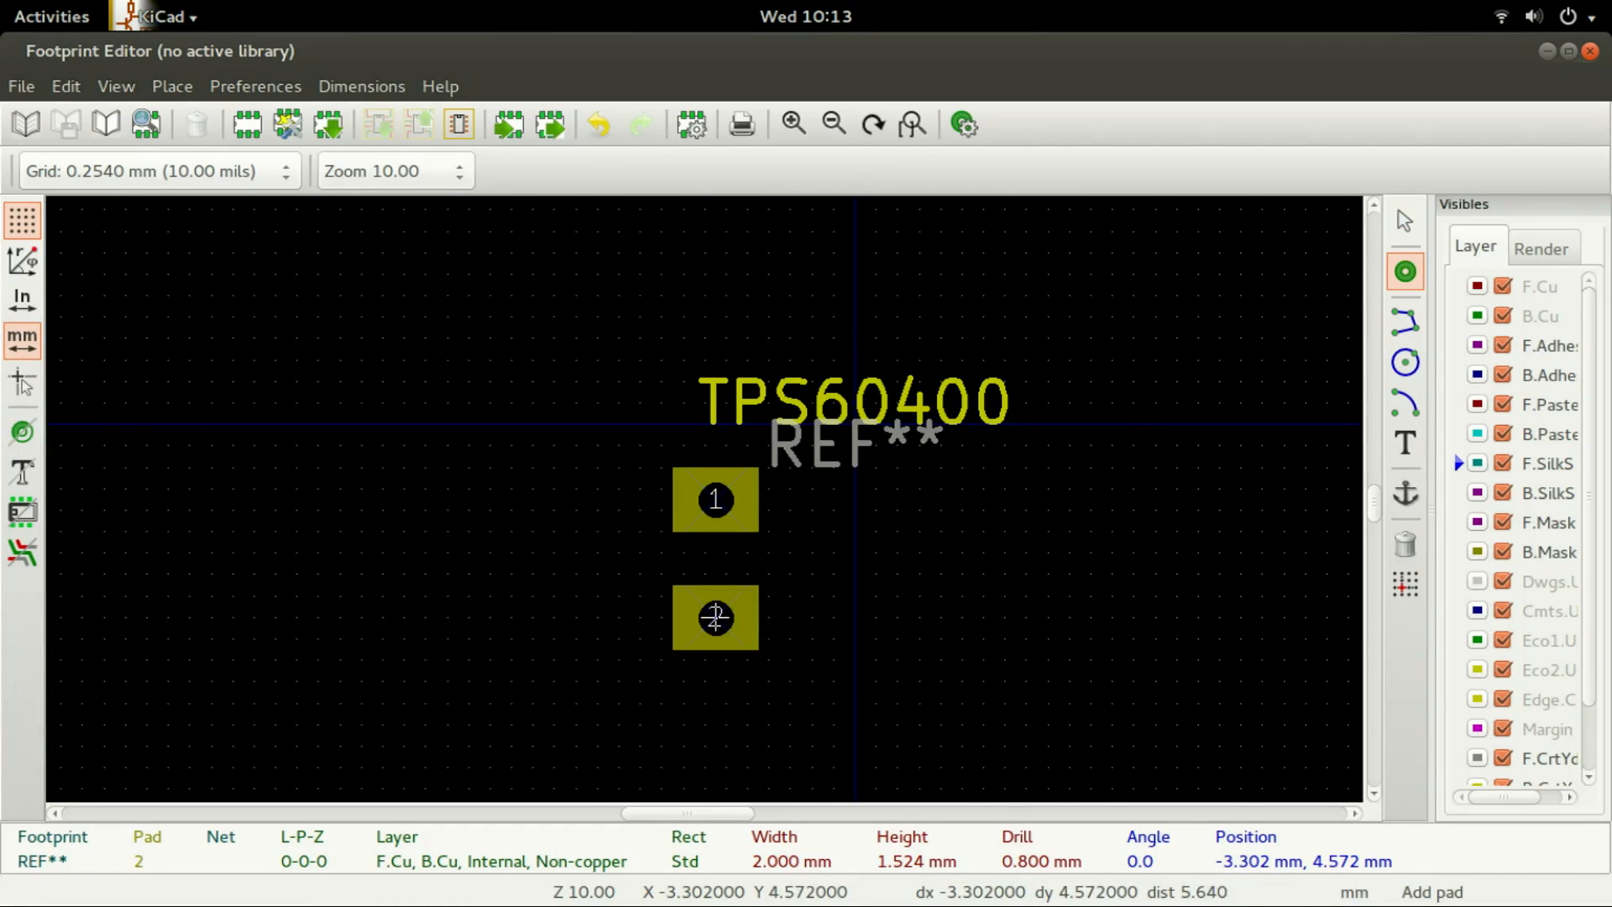
pyautogui.scroll(-1, 716, 617)
pyautogui.click(706, 578)
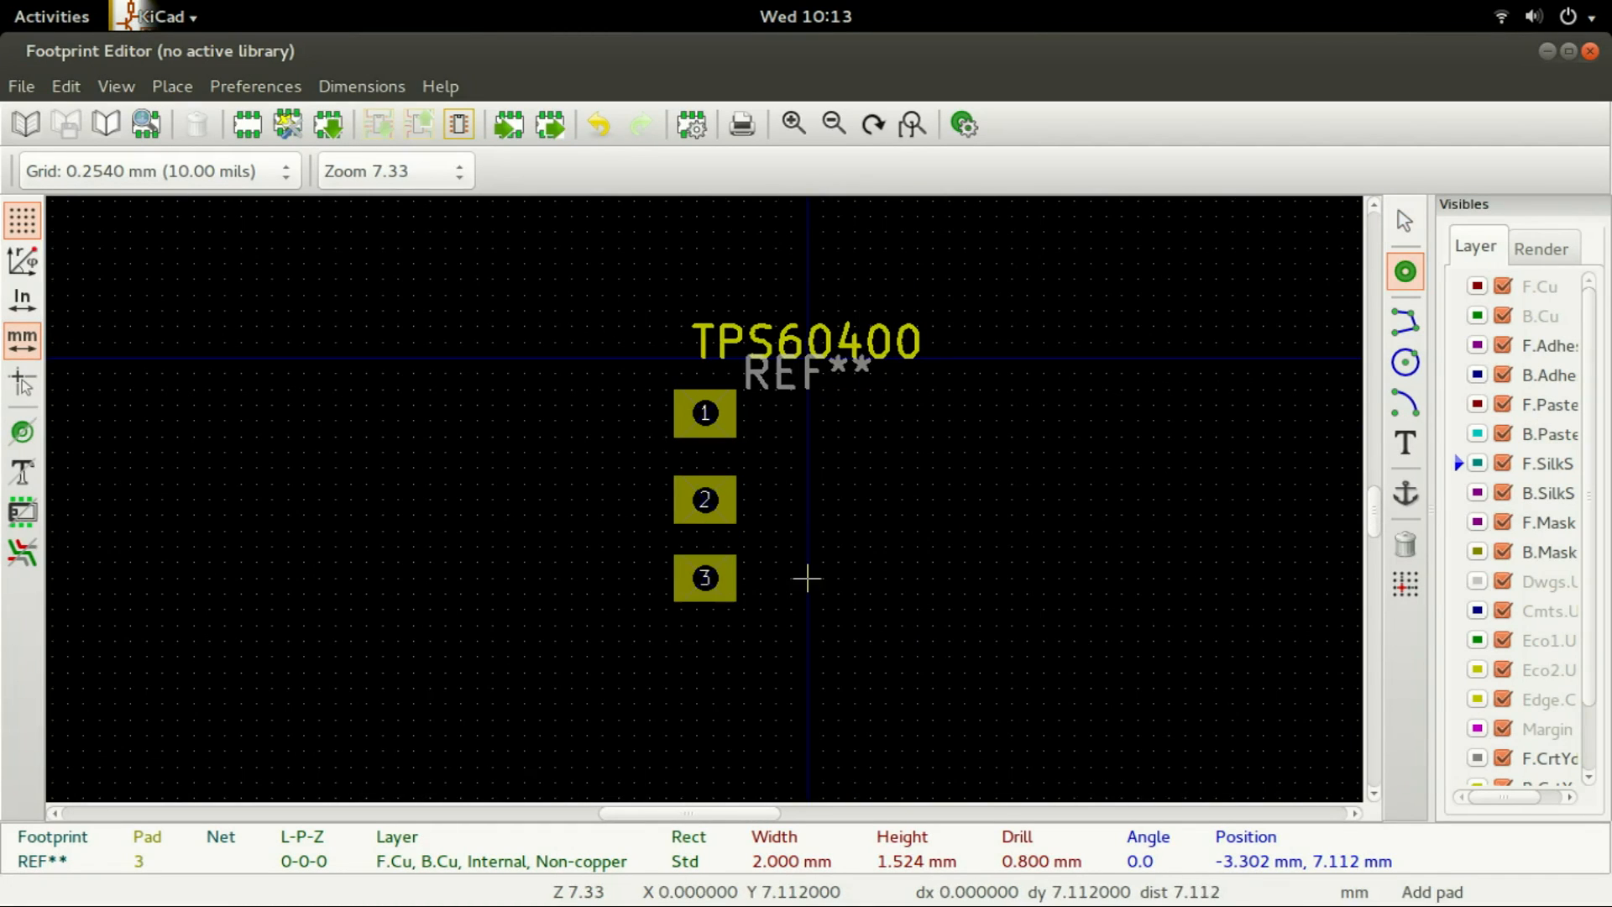
pyautogui.click(901, 578)
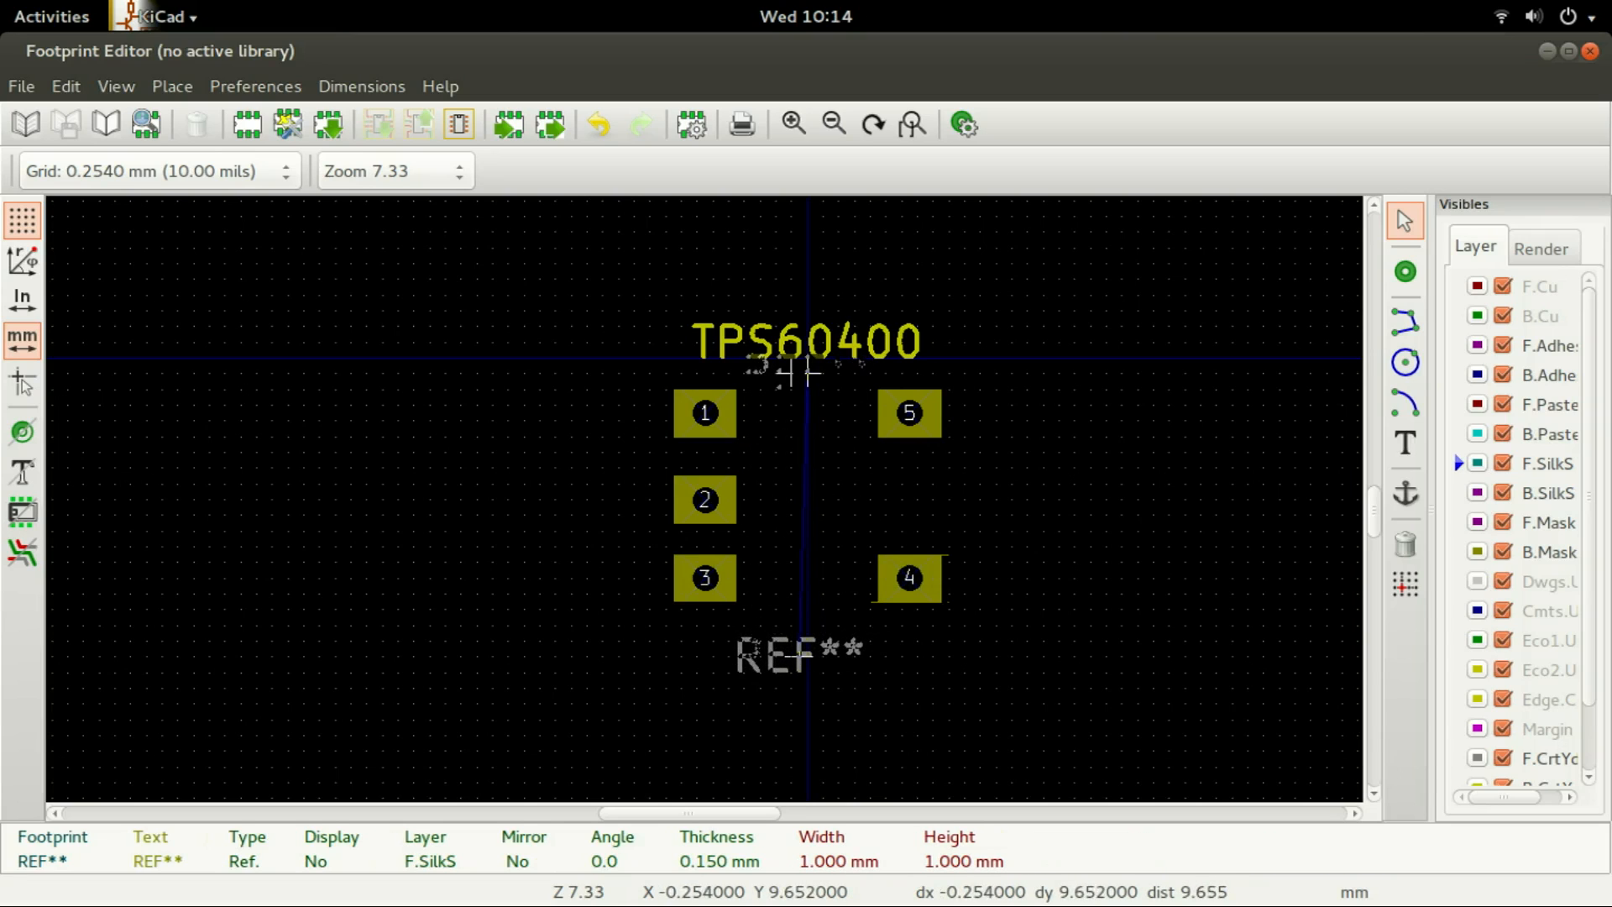
pyautogui.click(808, 648)
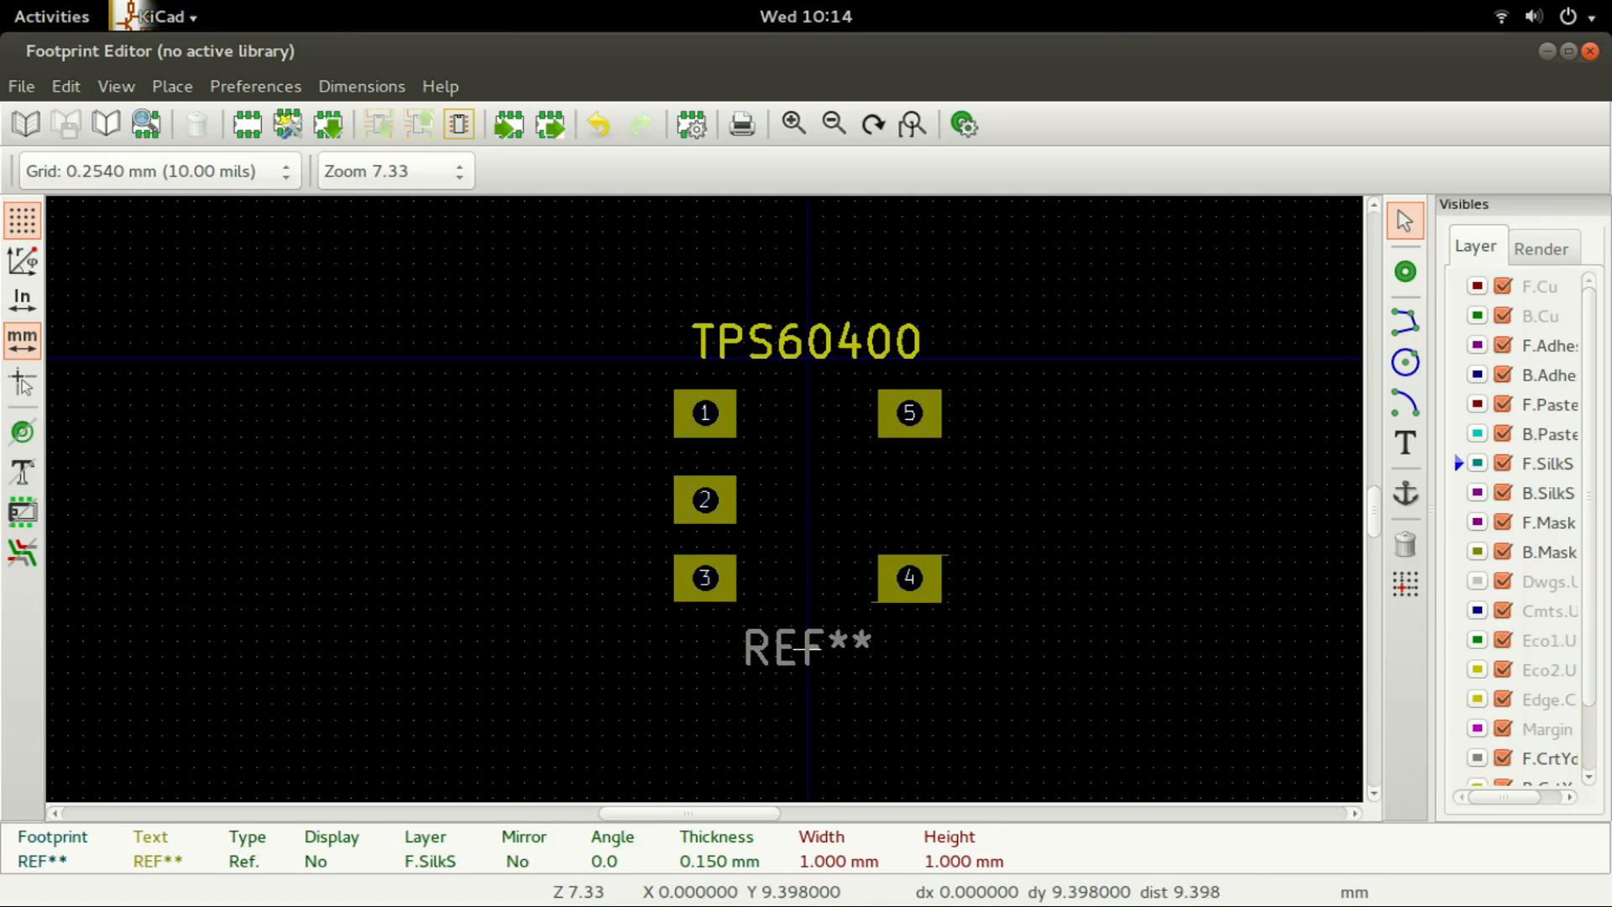
# Step: Draw a closed rectangular F.SilkS outline between the two pad columns, about 4.06 mm wide and 7.62 mm high
pyautogui.click(1405, 322)
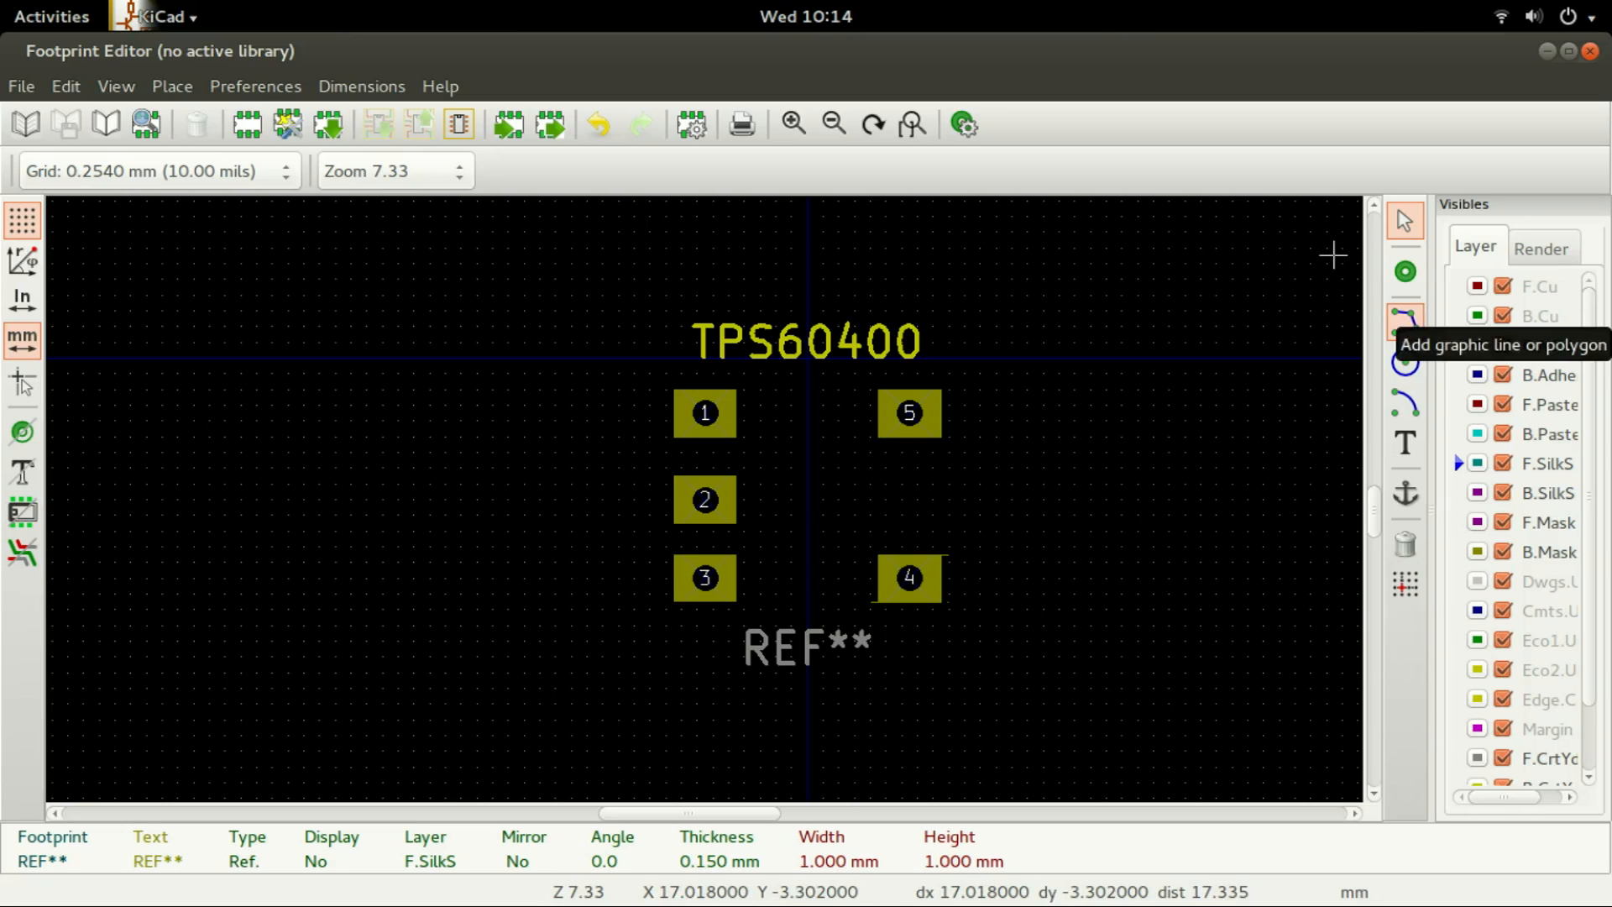
pyautogui.click(1406, 322)
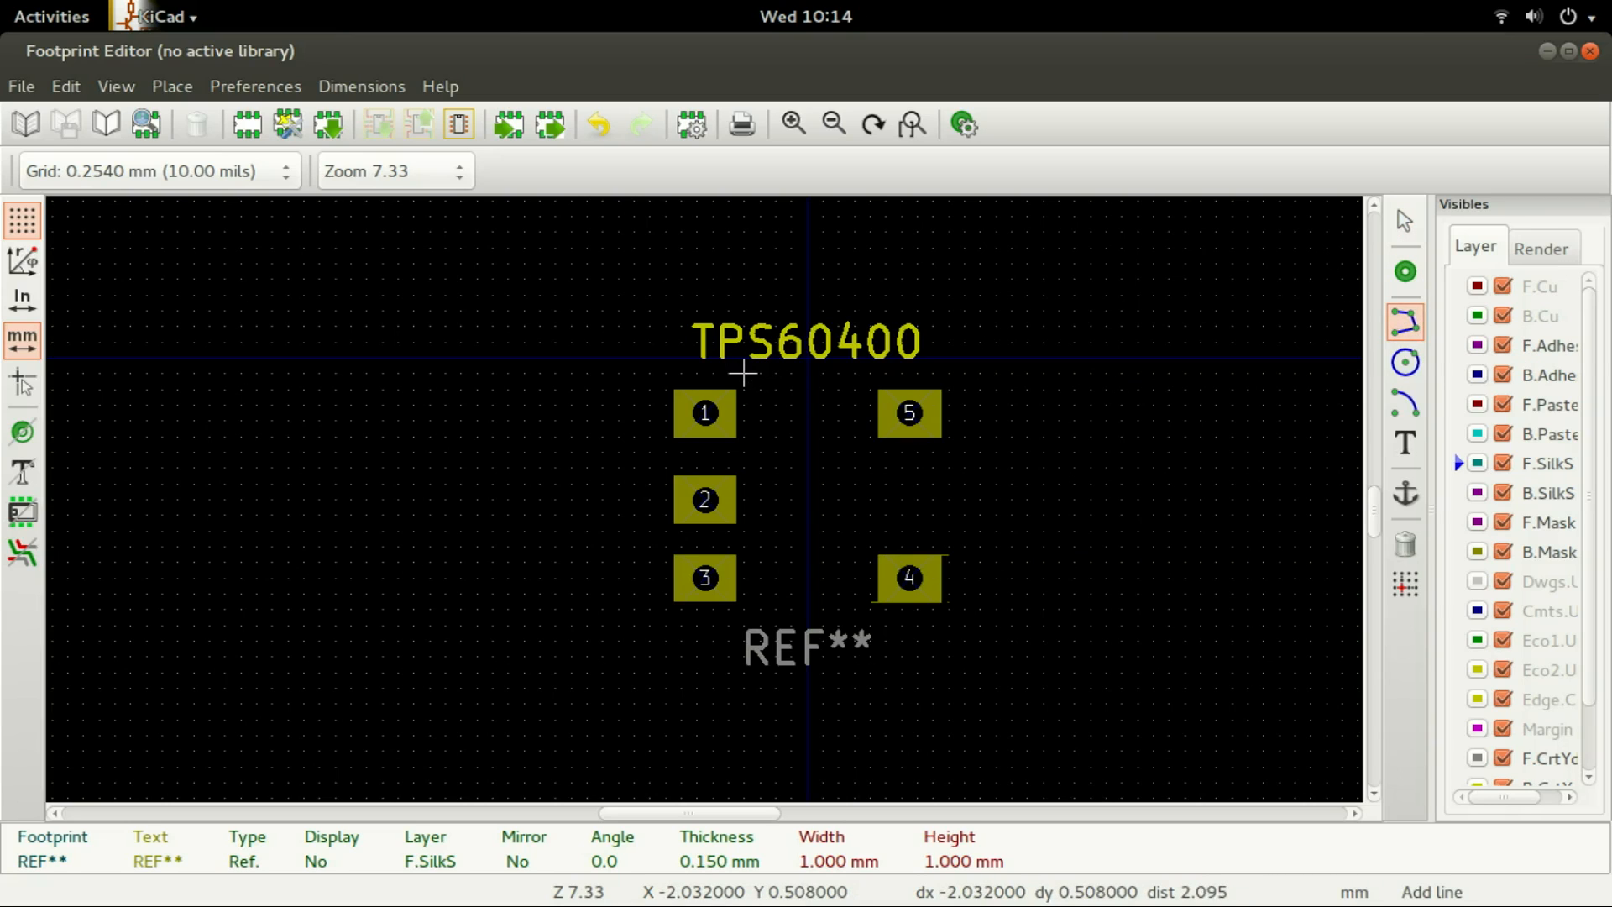
pyautogui.click(743, 373)
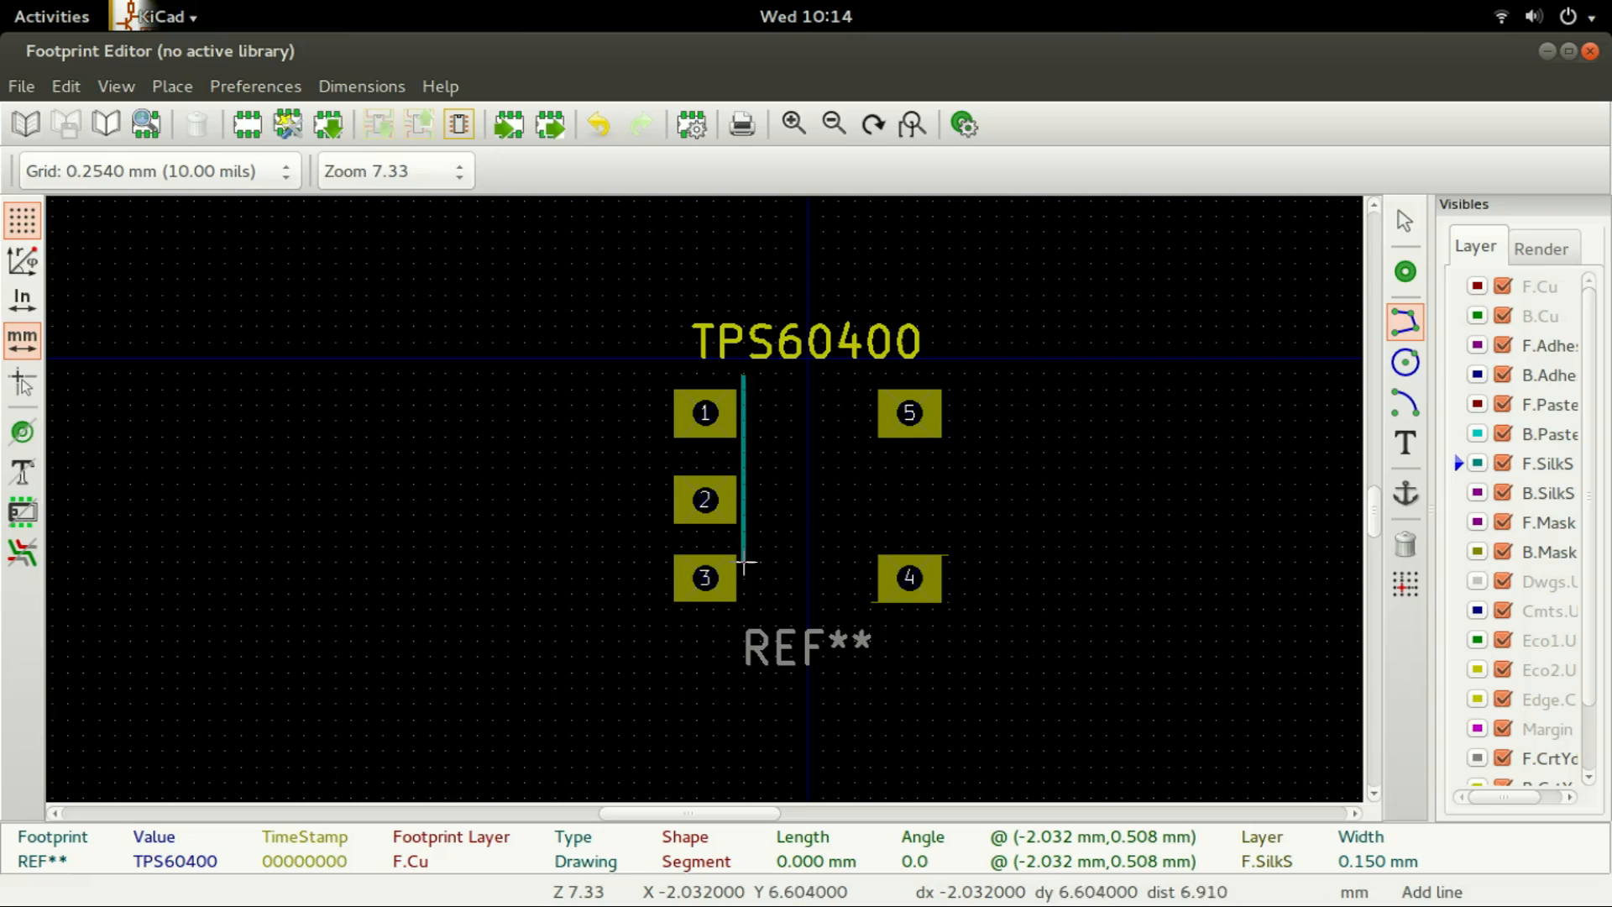
pyautogui.click(743, 606)
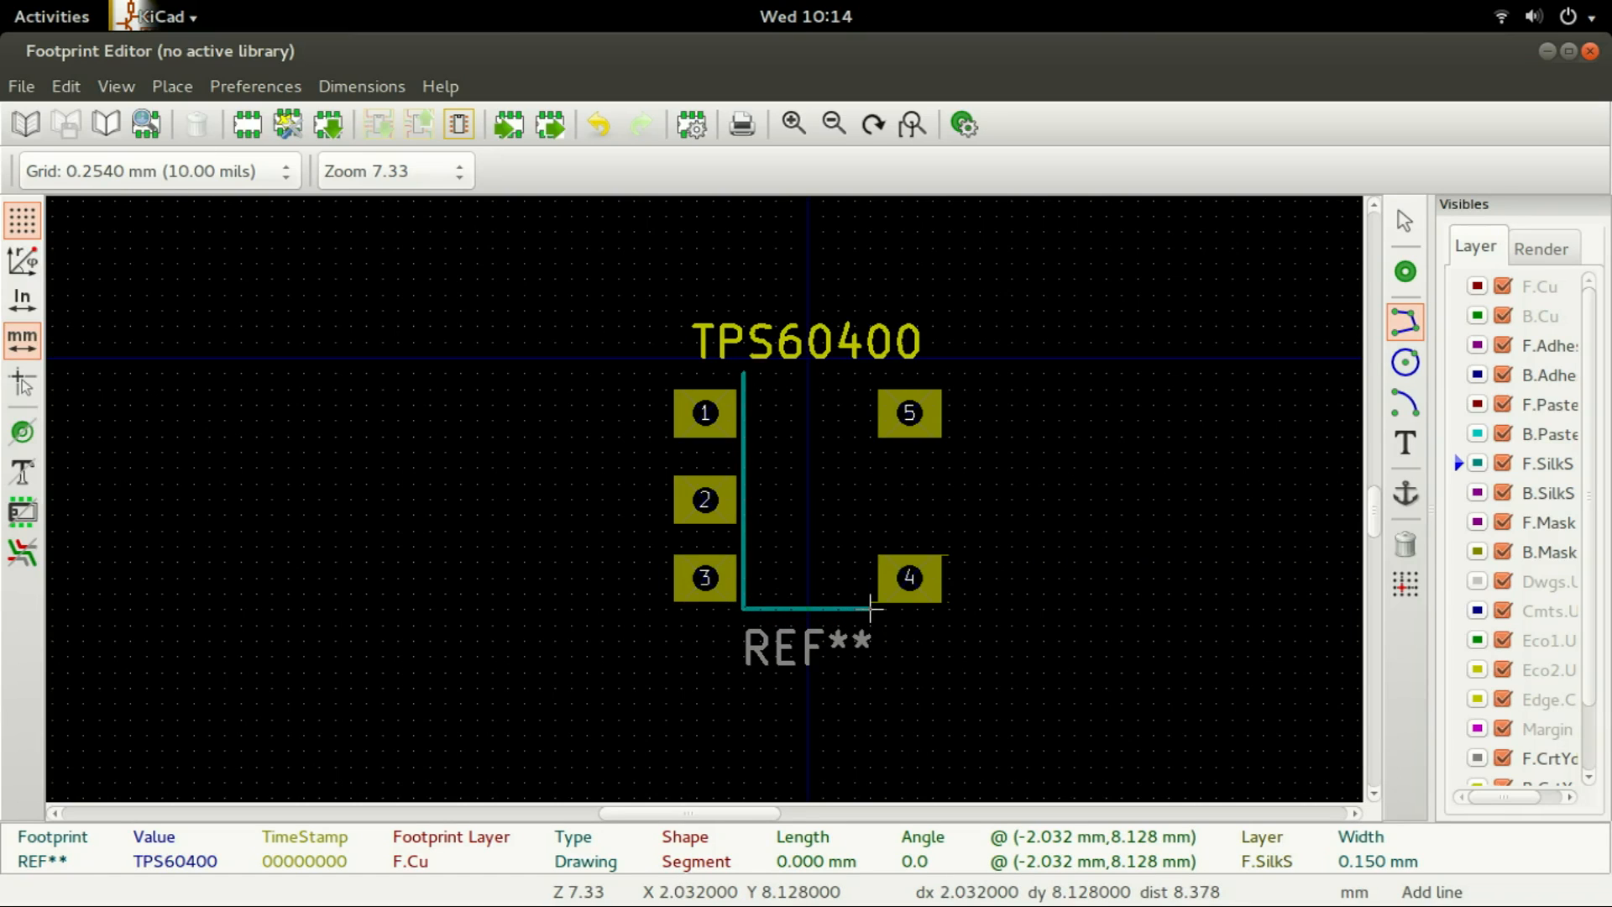
pyautogui.click(870, 606)
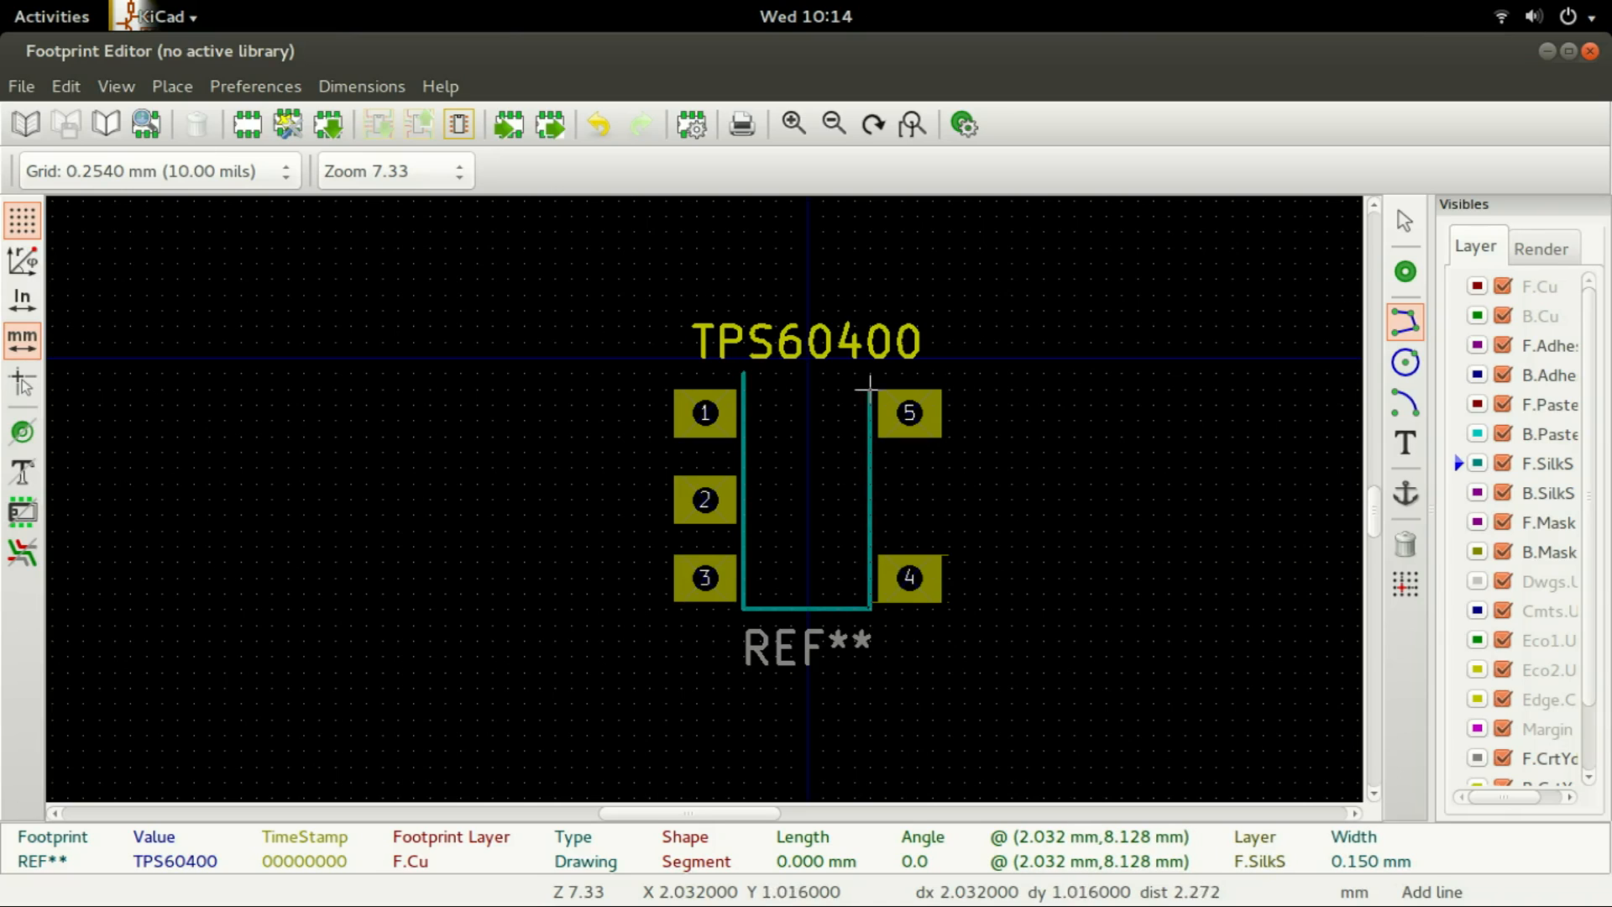
pyautogui.click(871, 369)
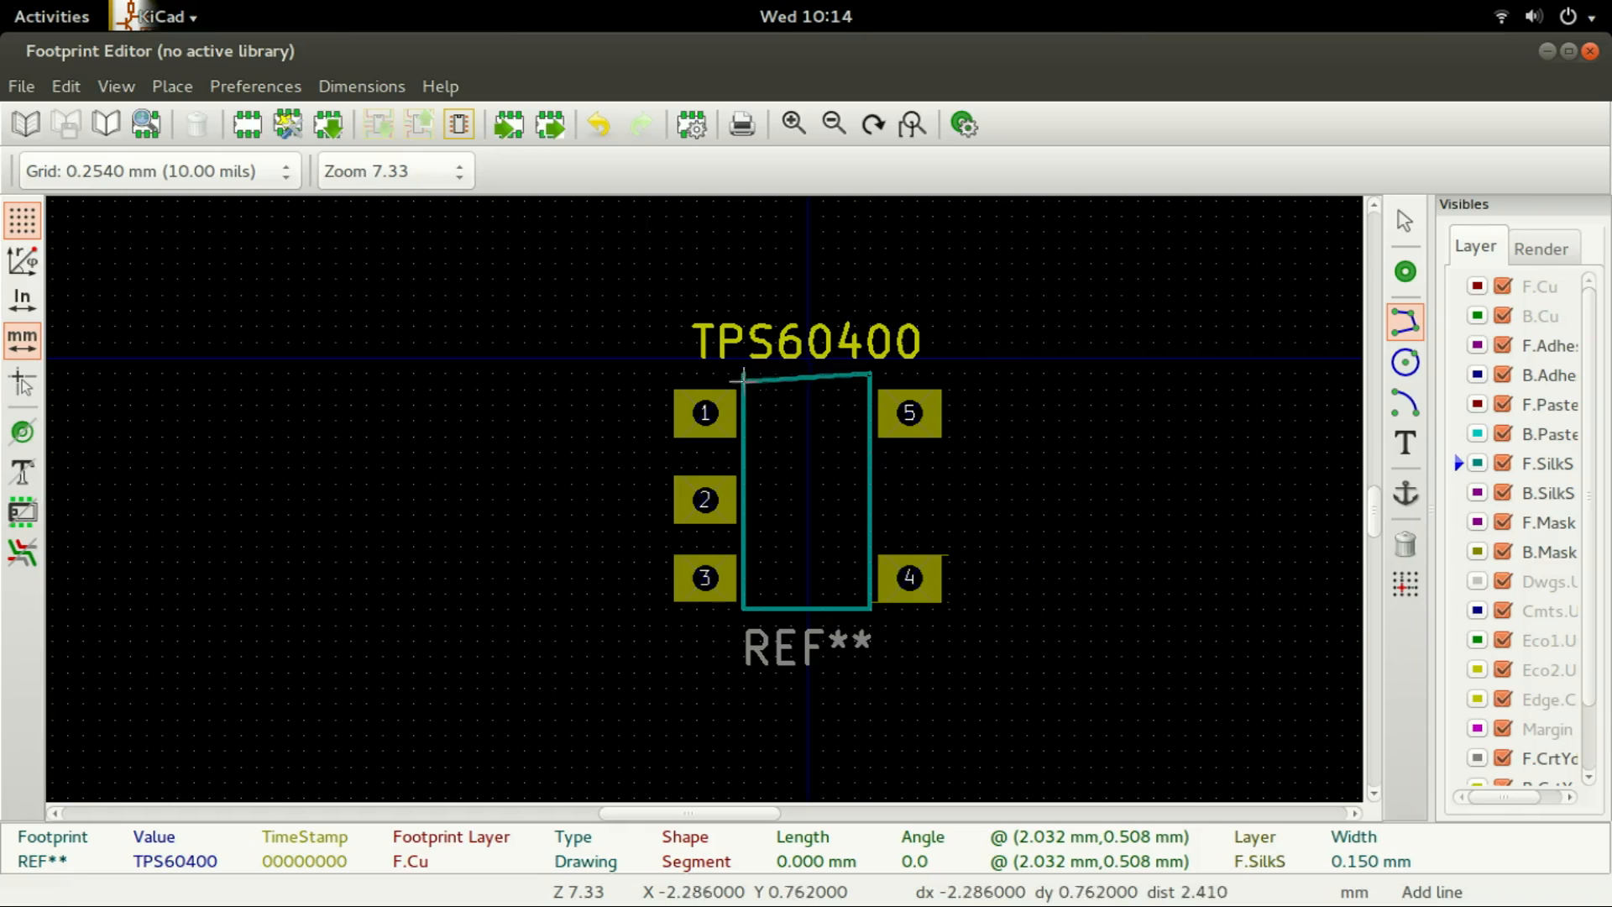
pyautogui.click(743, 371)
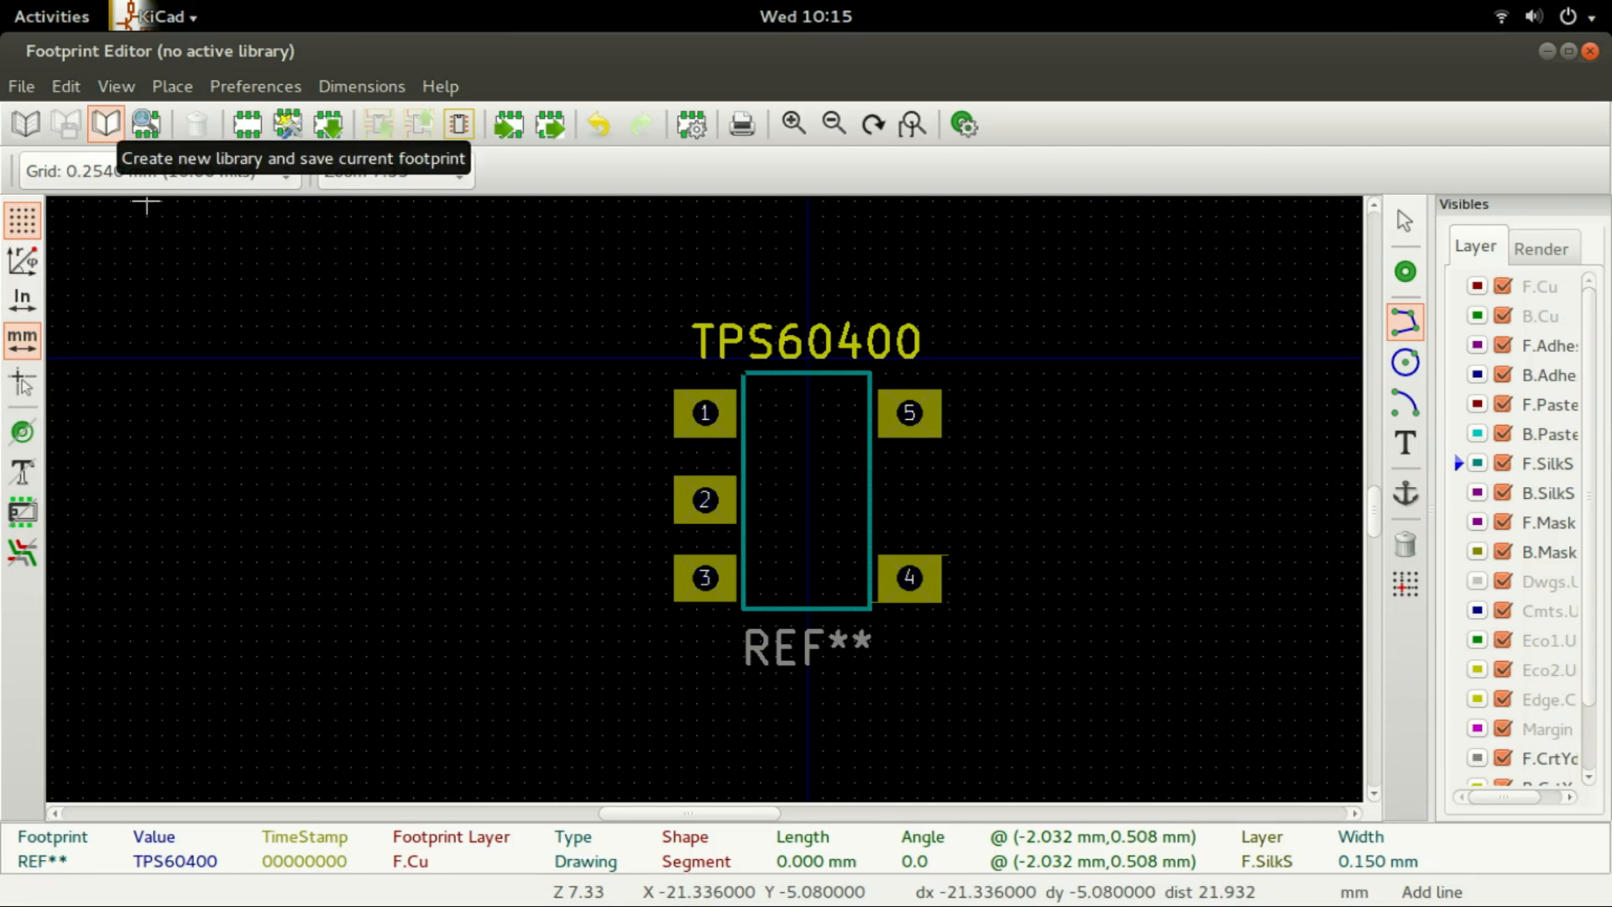
# Step: Start a new library for the current footprint and choose Documents/KiCad/Footprints as its path base
pyautogui.click(106, 124)
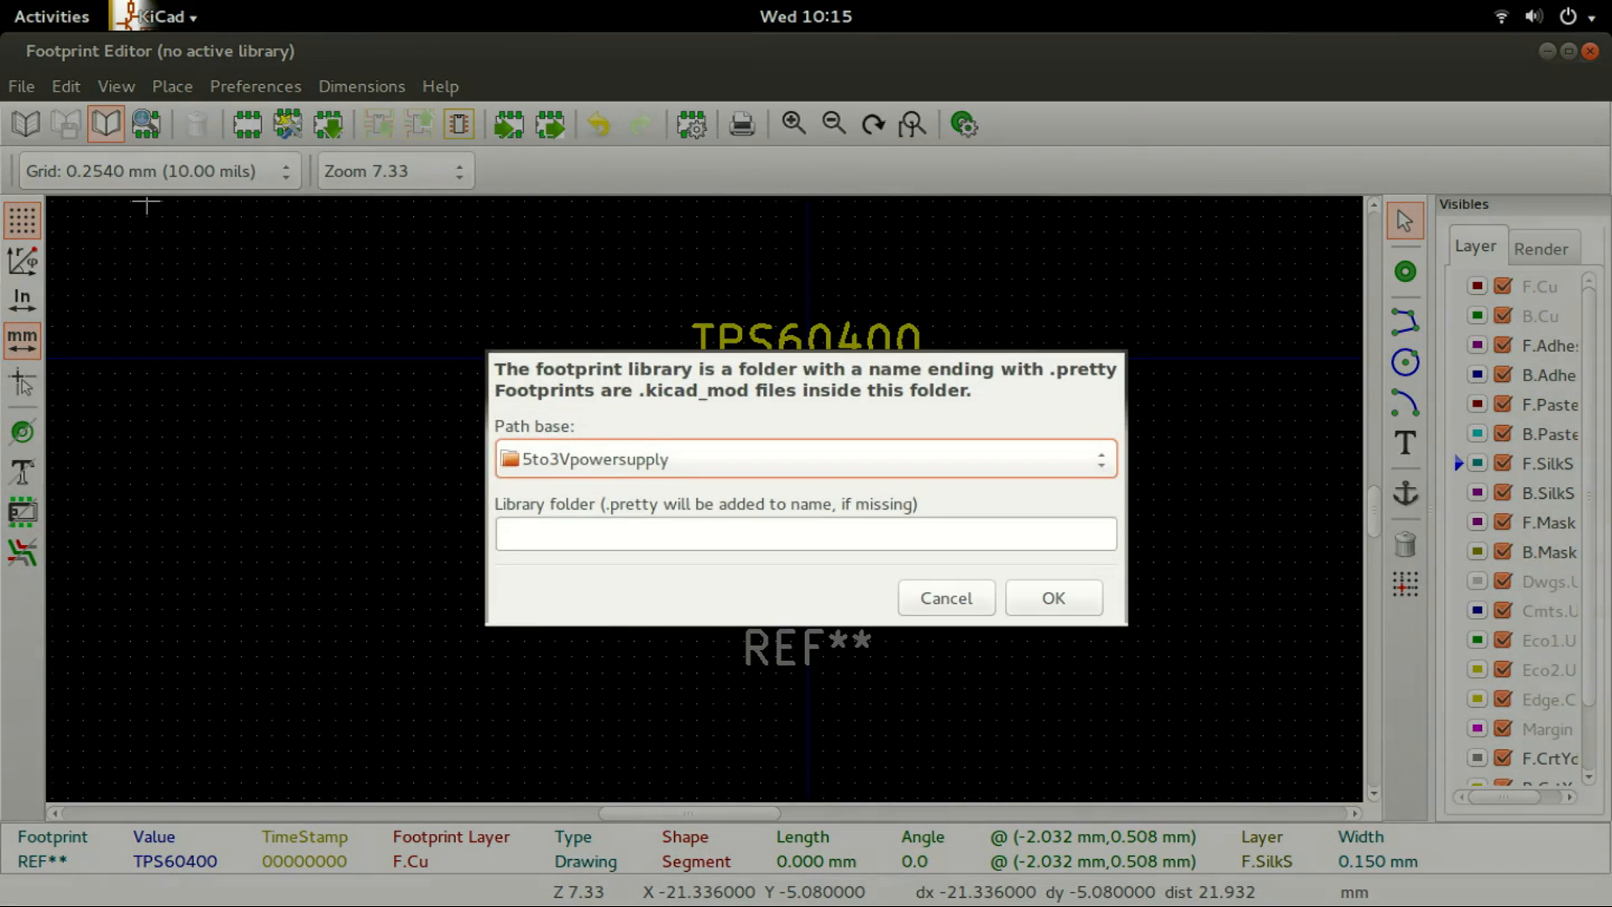
pyautogui.press('space')
pyautogui.press('Down')
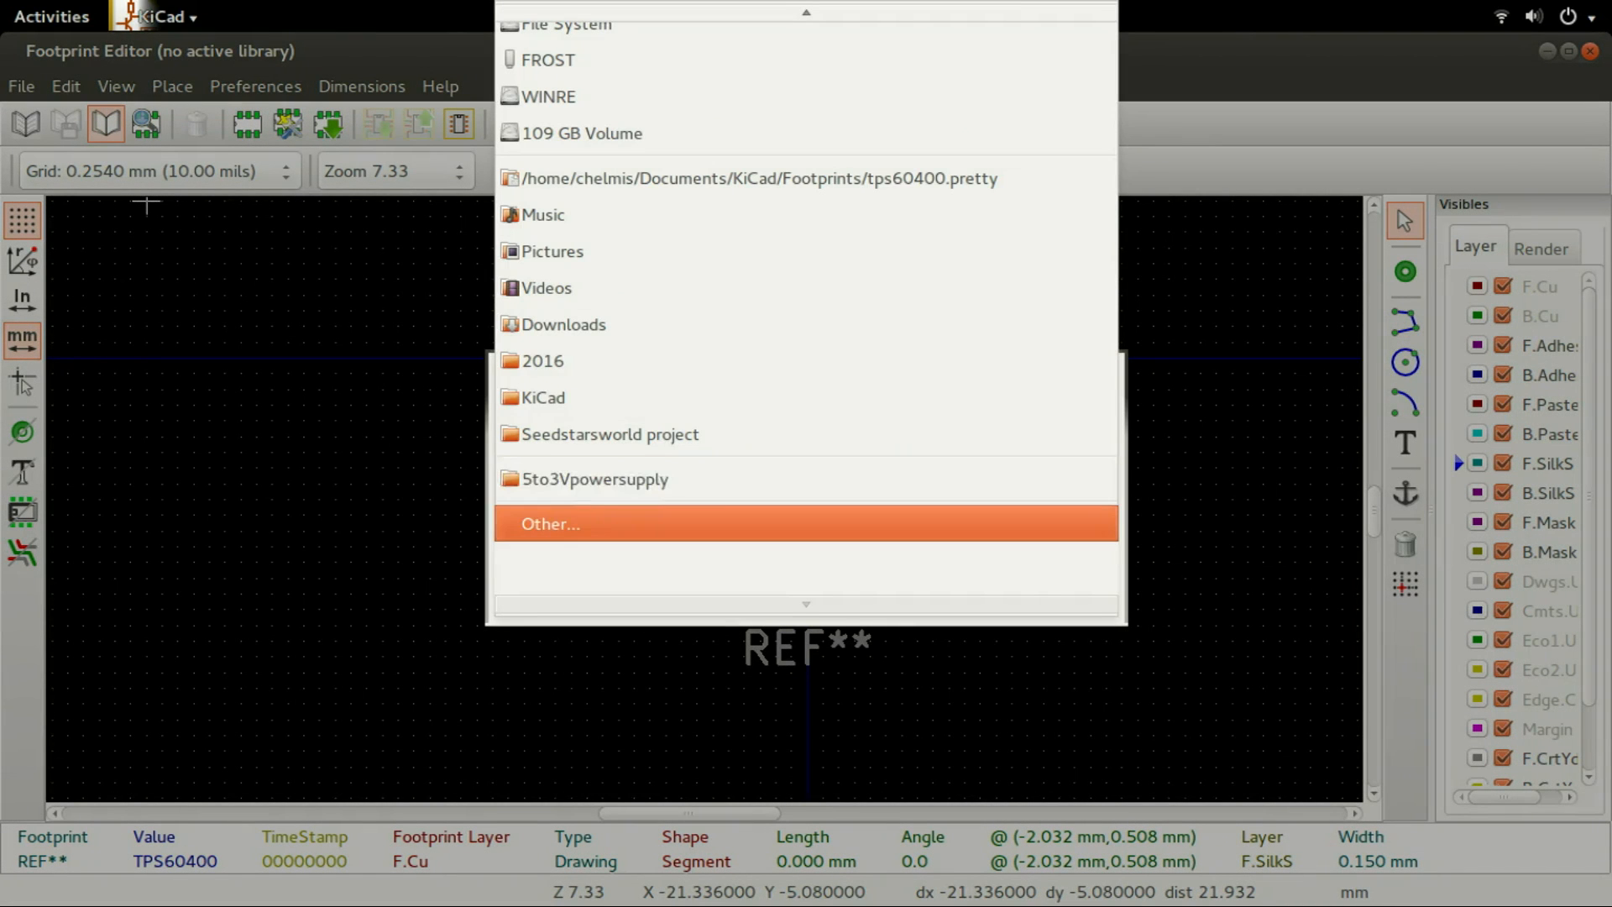
pyautogui.press('Return')
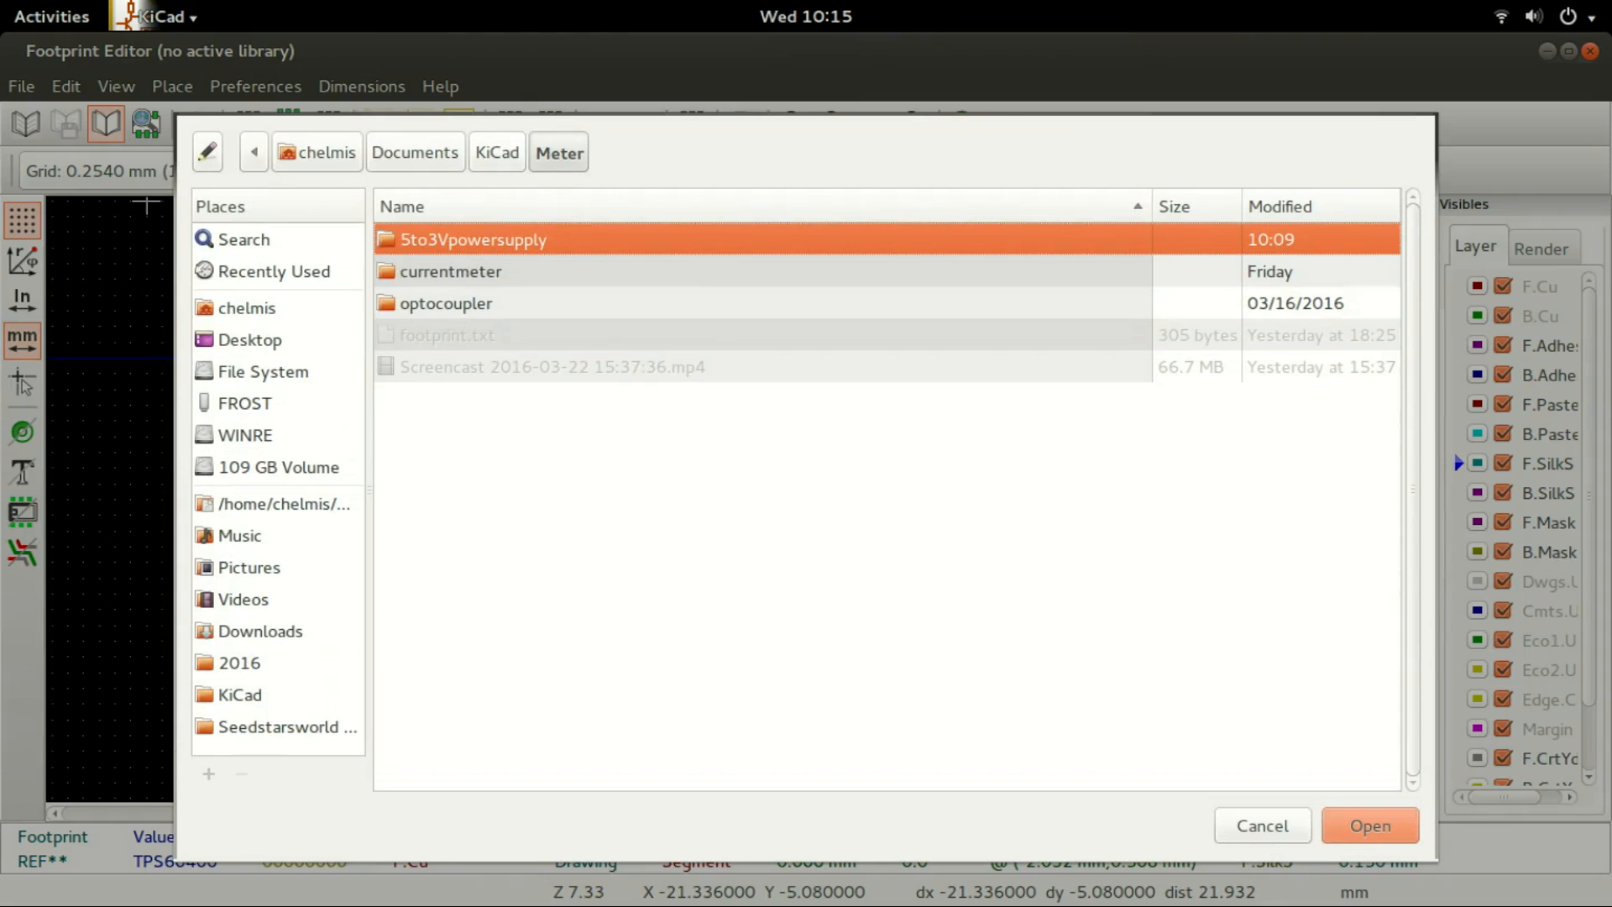
pyautogui.click(498, 153)
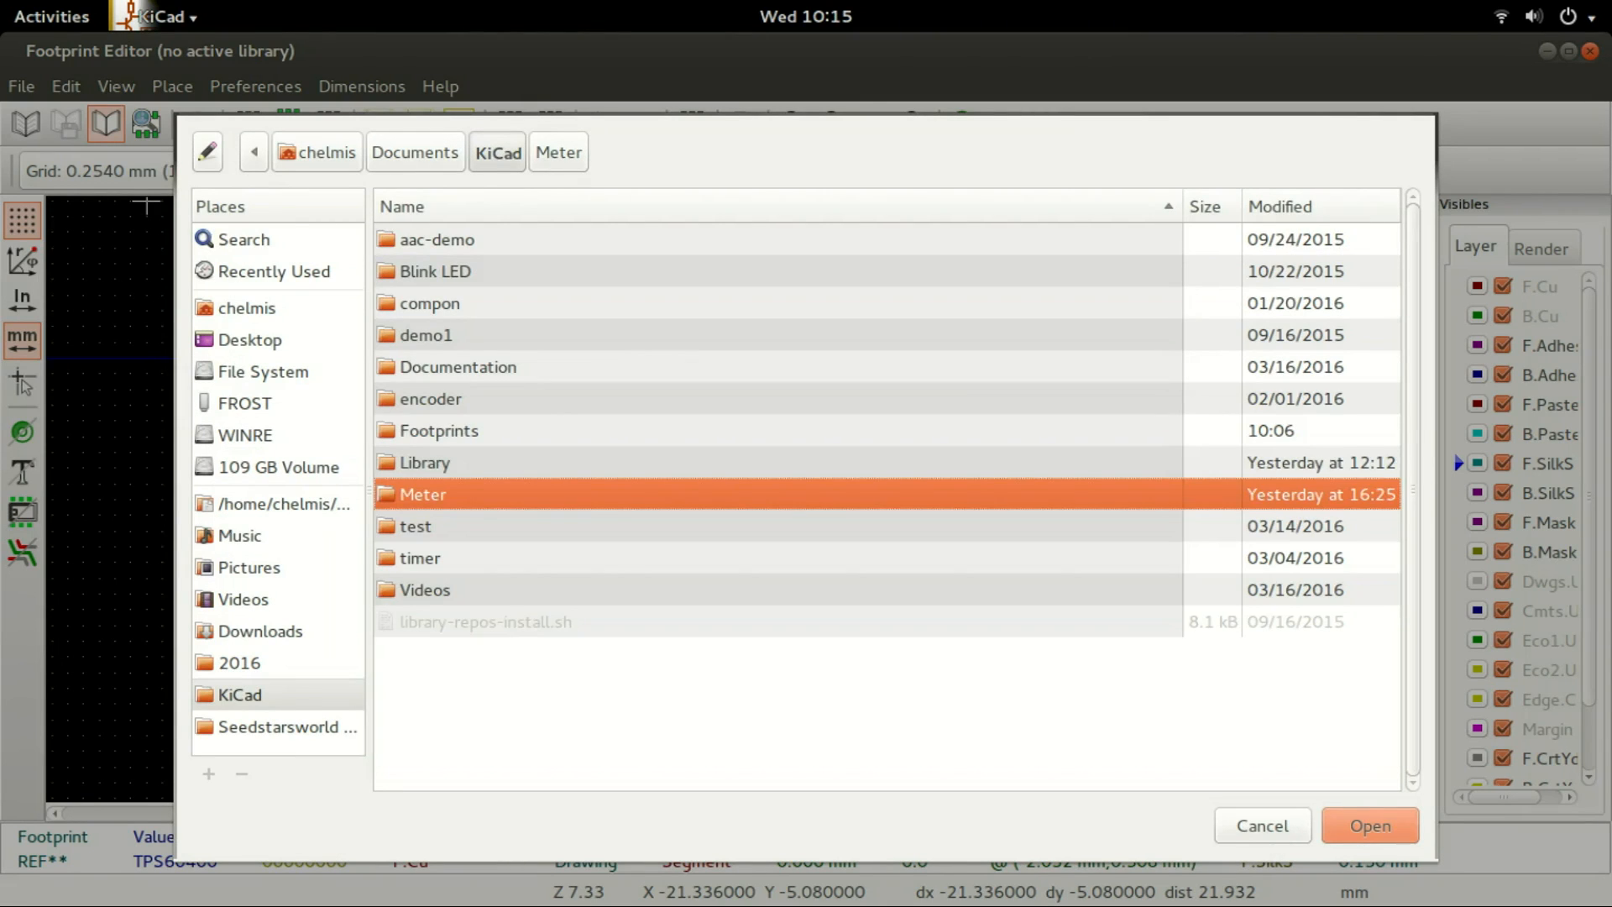
pyautogui.doubleClick(440, 431)
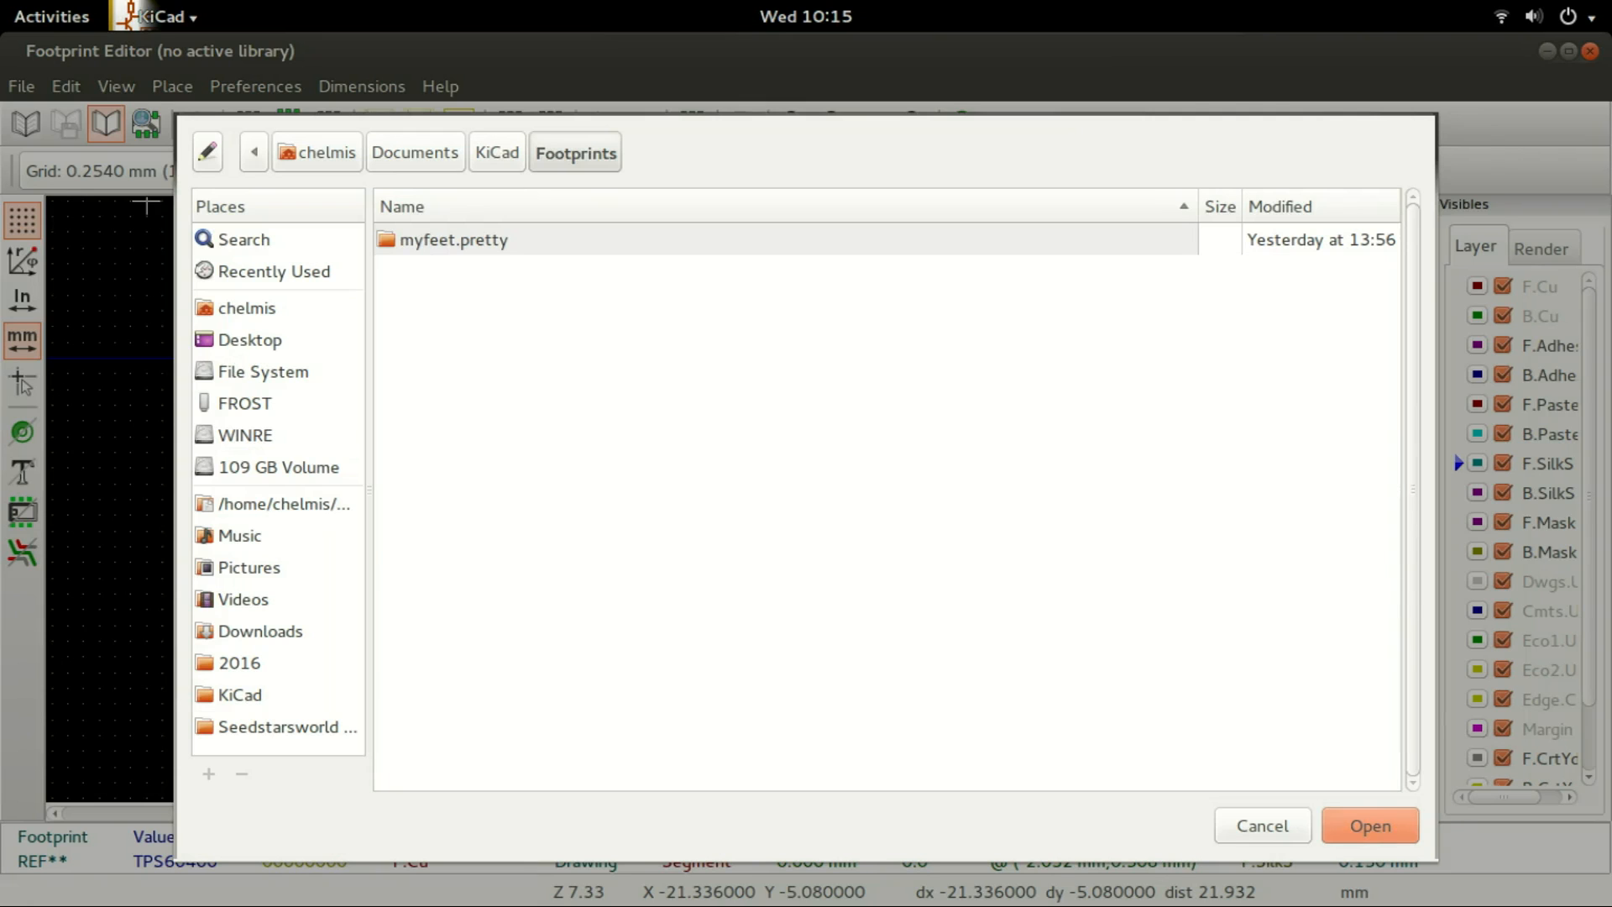
pyautogui.press('Return')
# Step: Name the new library folder tps60400.pretty inside Documents/KiCad/Footprints and save the footprint in it
pyautogui.click(842, 535)
pyautogui.write('/')
pyautogui.write('tp')
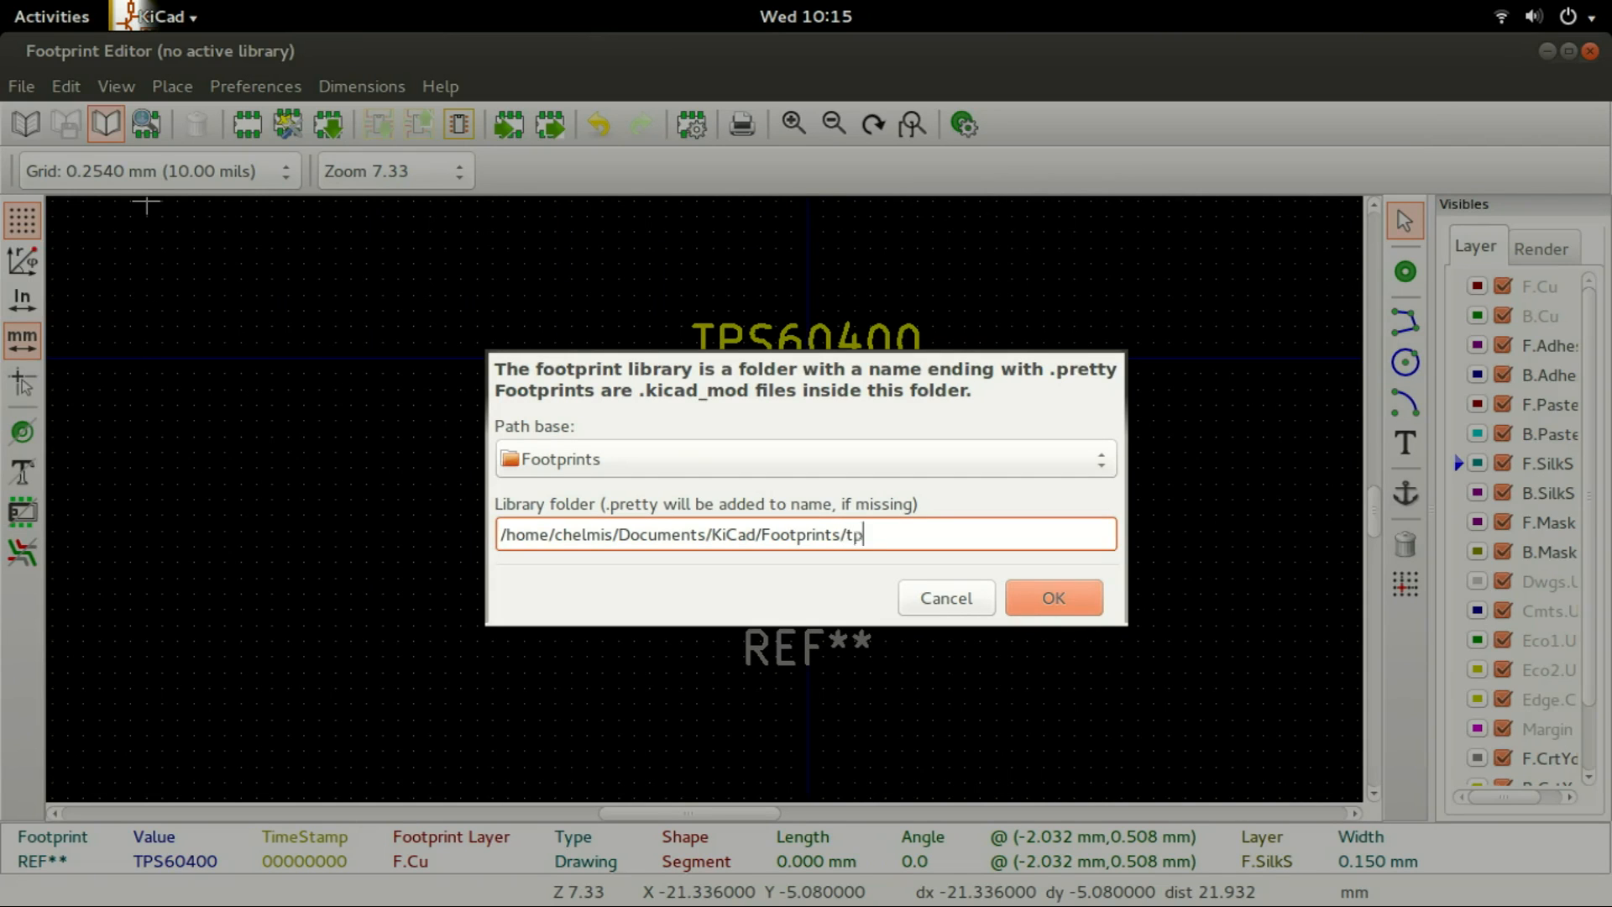
pyautogui.write('s60400.pretty')
pyautogui.press('Return')
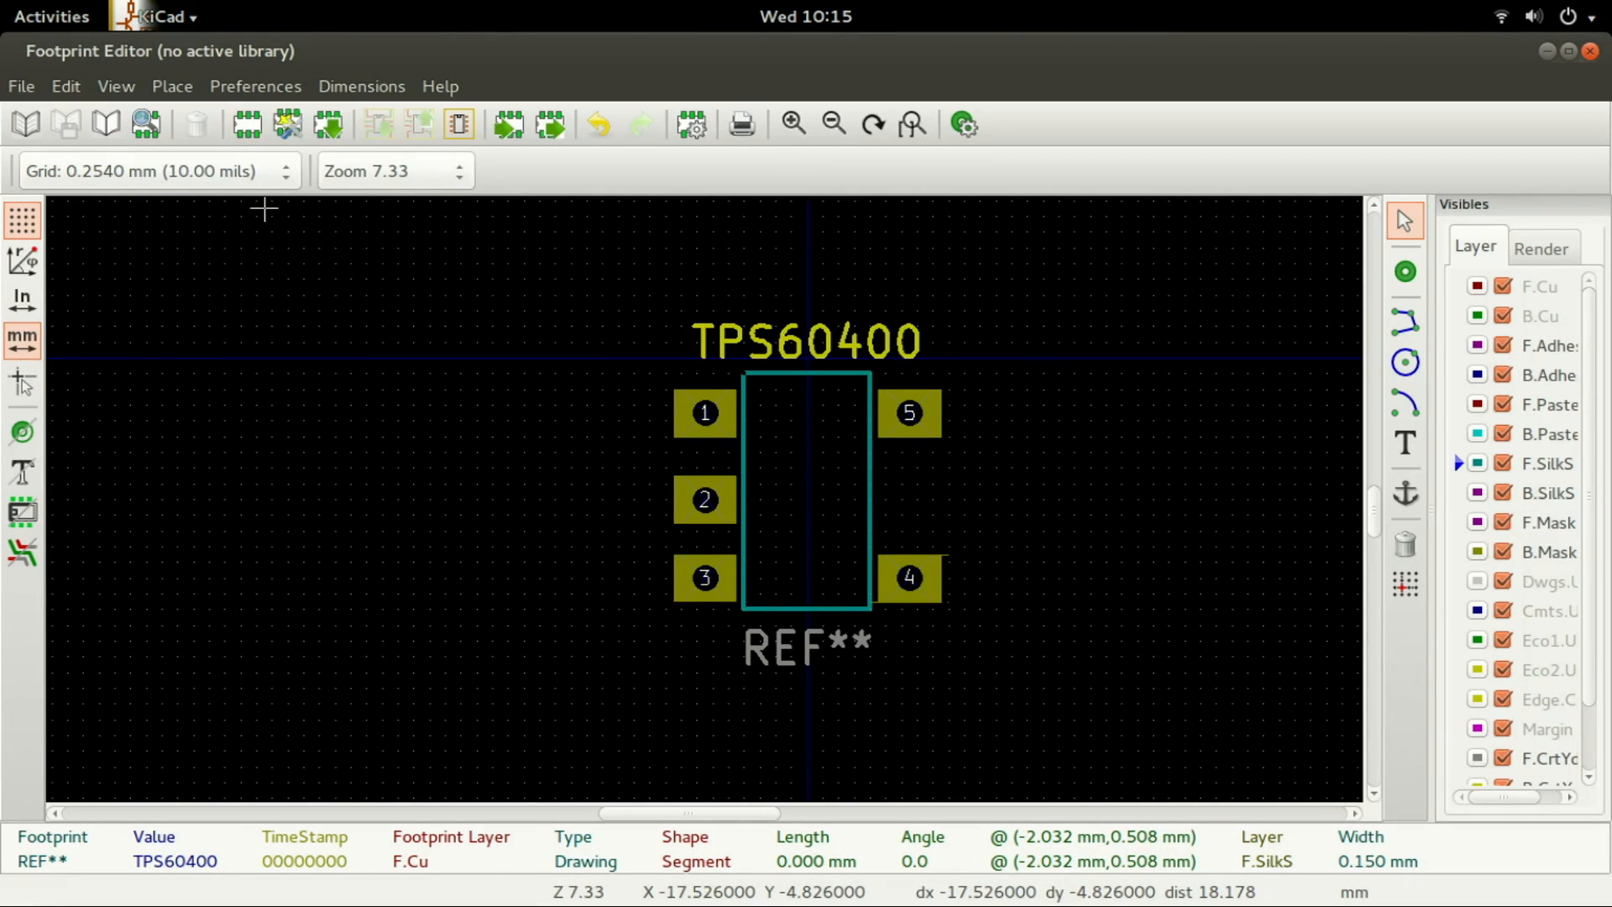
# Step: Use the Footprint Libraries Wizard to add tps60400.pretty from the Footprints folder to the global library configuration
pyautogui.click(255, 86)
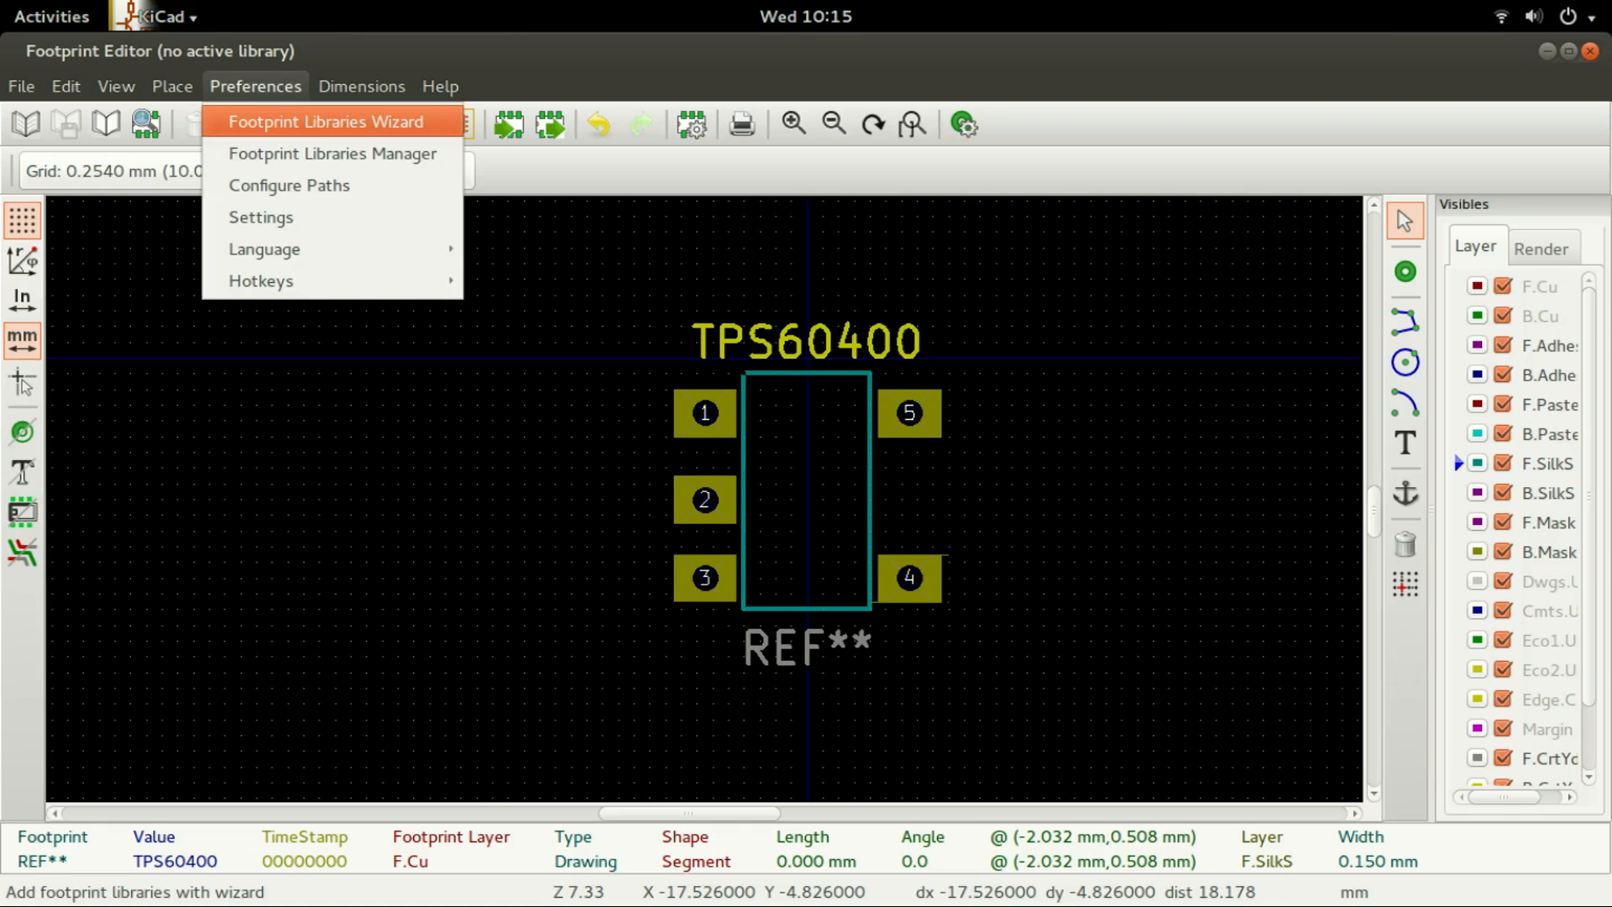
pyautogui.click(326, 121)
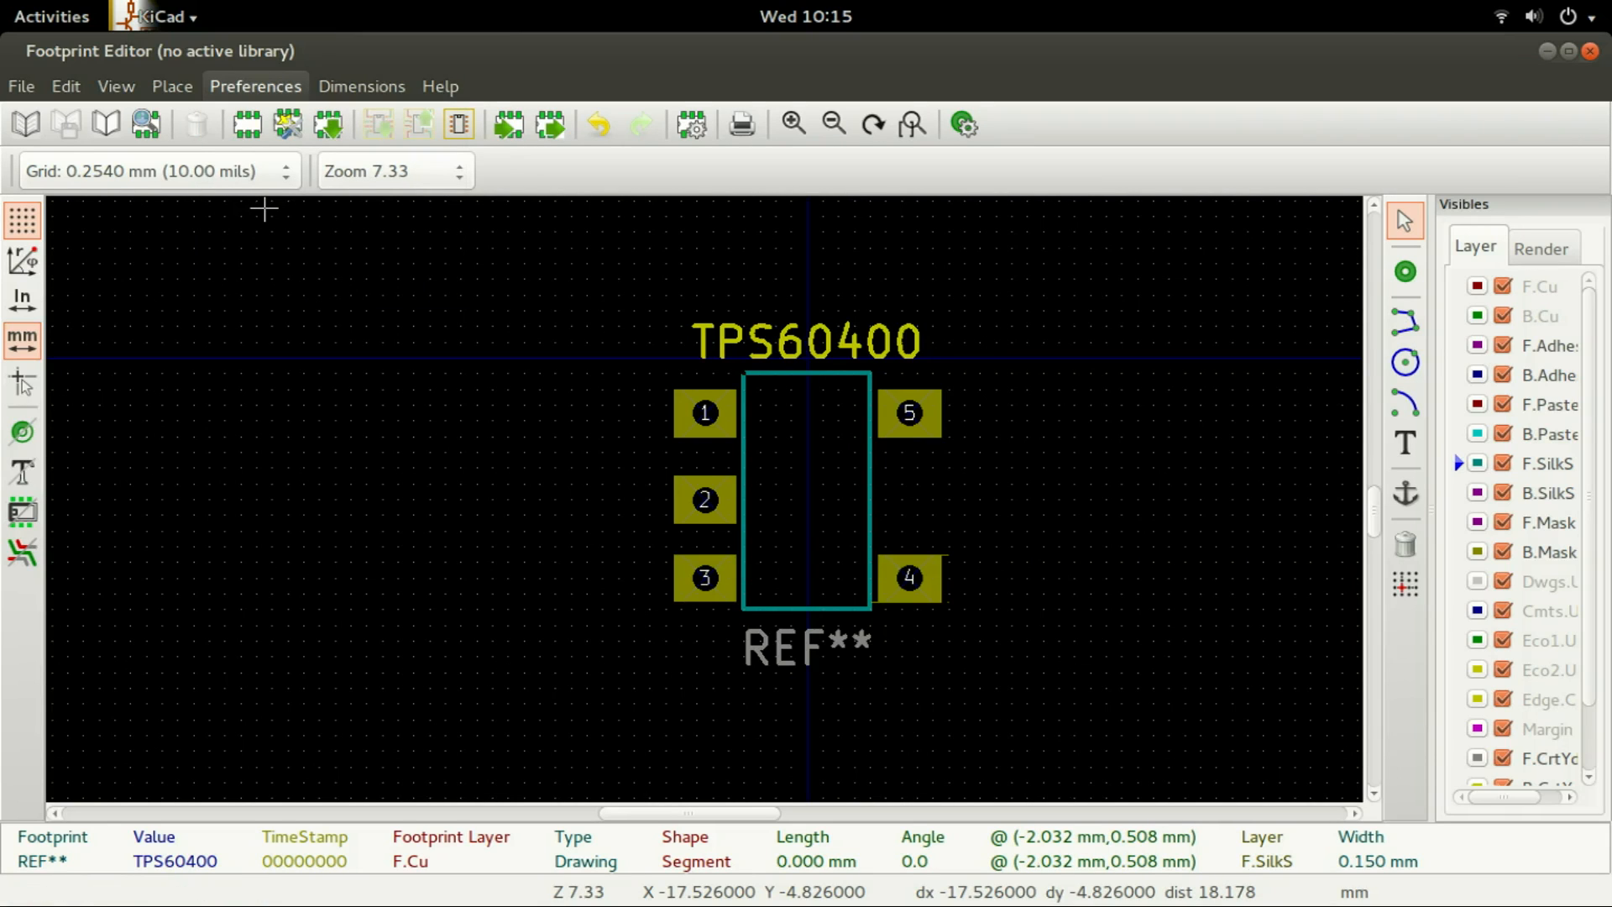
pyautogui.press('Return')
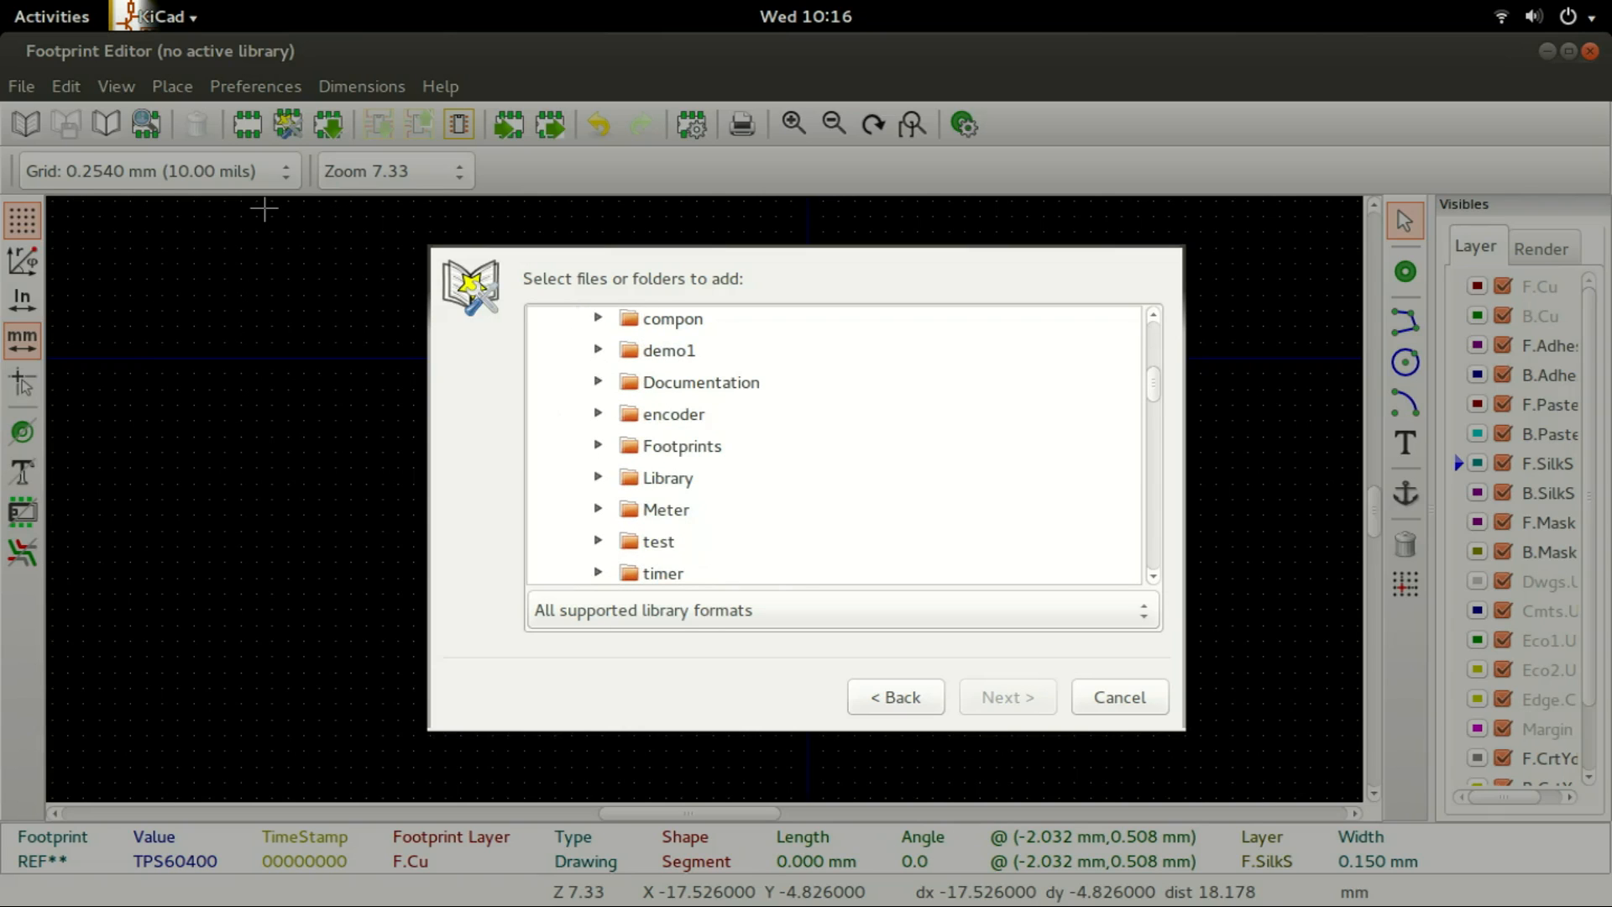
pyautogui.click(725, 510)
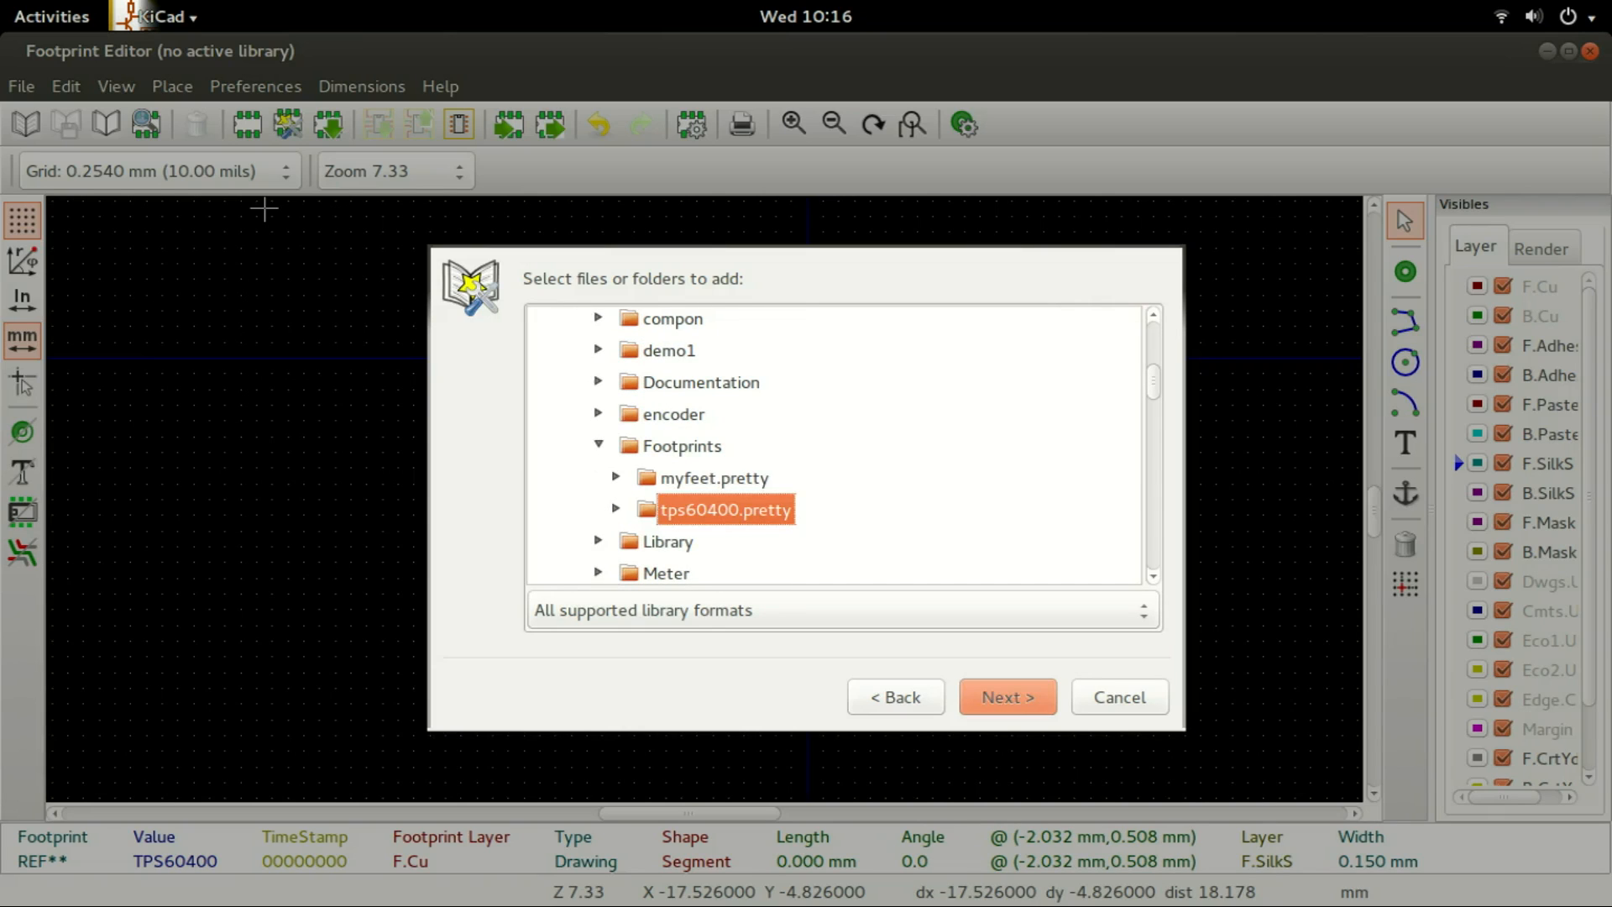
pyautogui.press('Return')
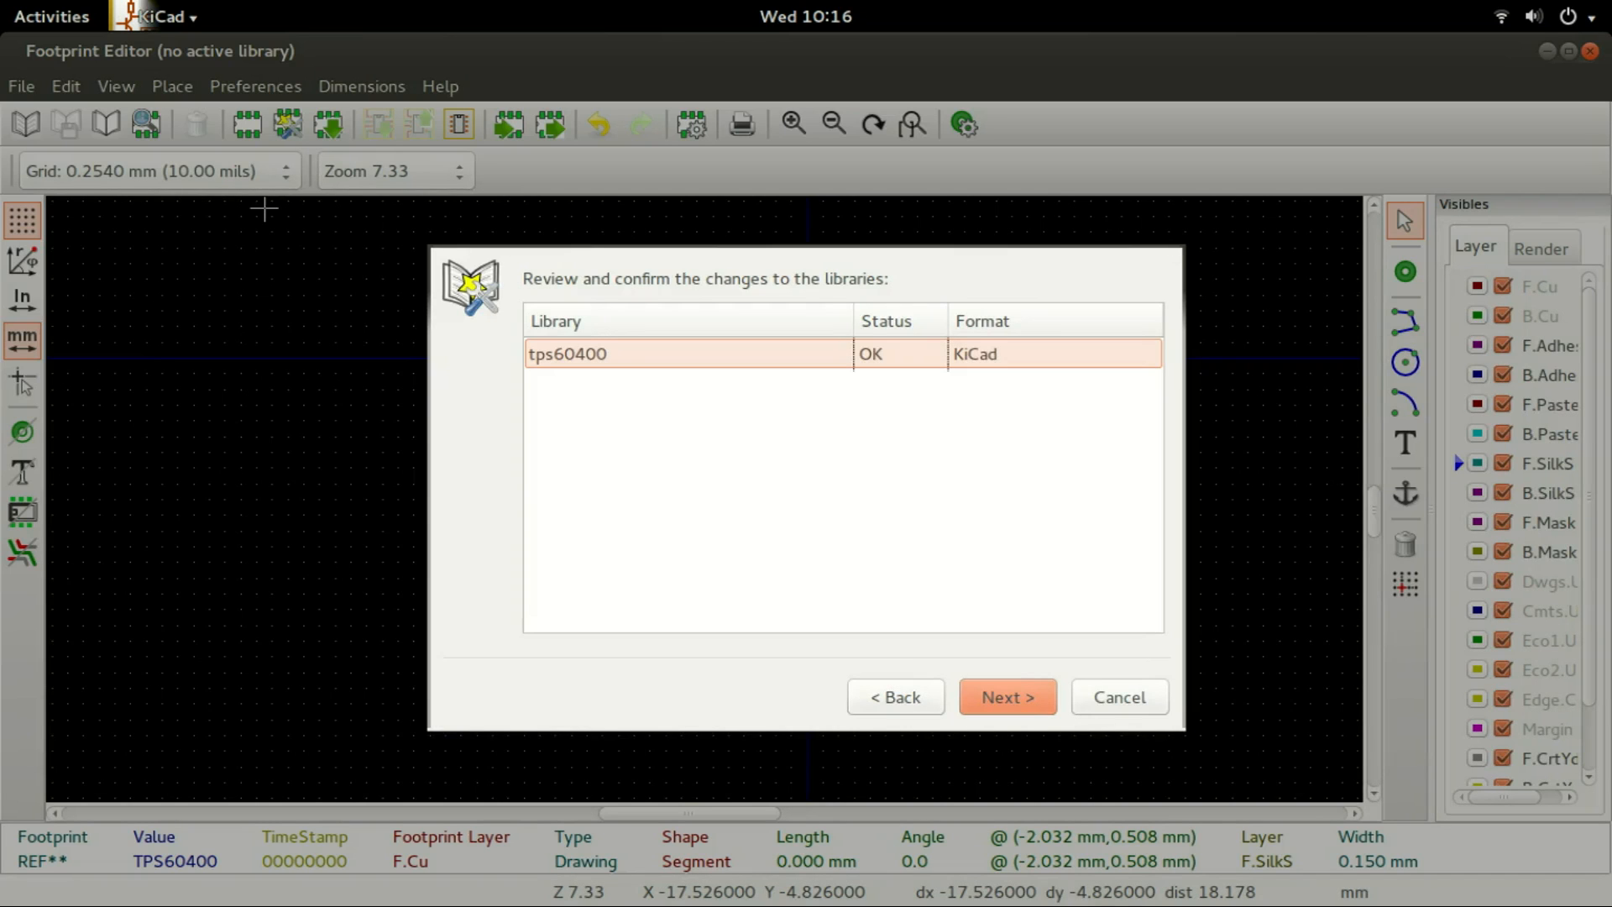
pyautogui.press('Return')
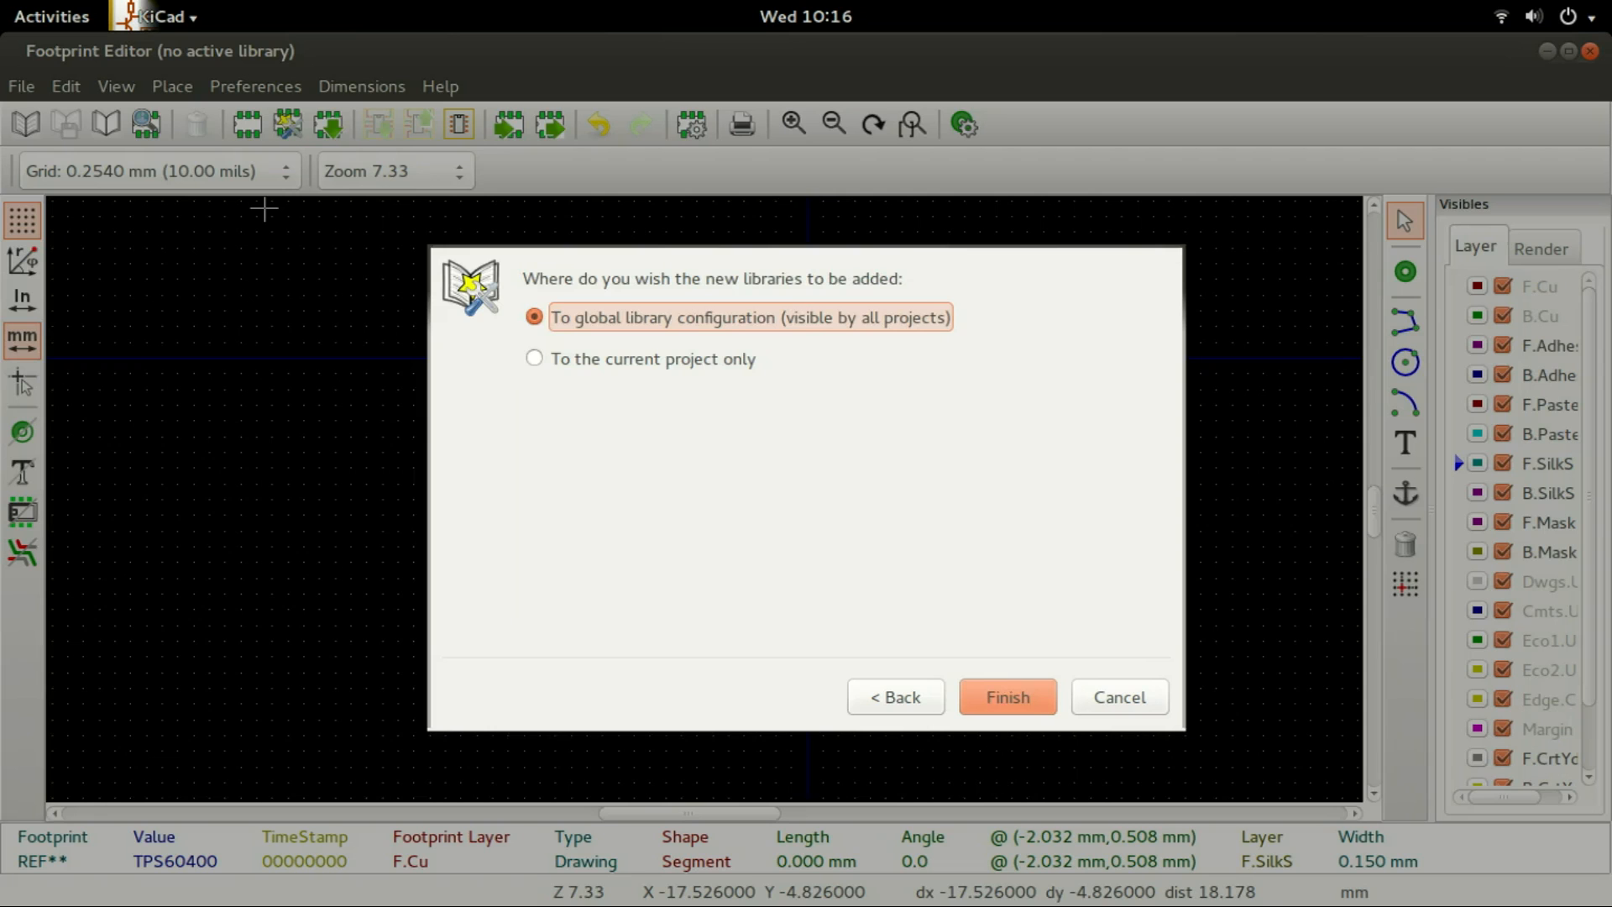
pyautogui.press('Return')
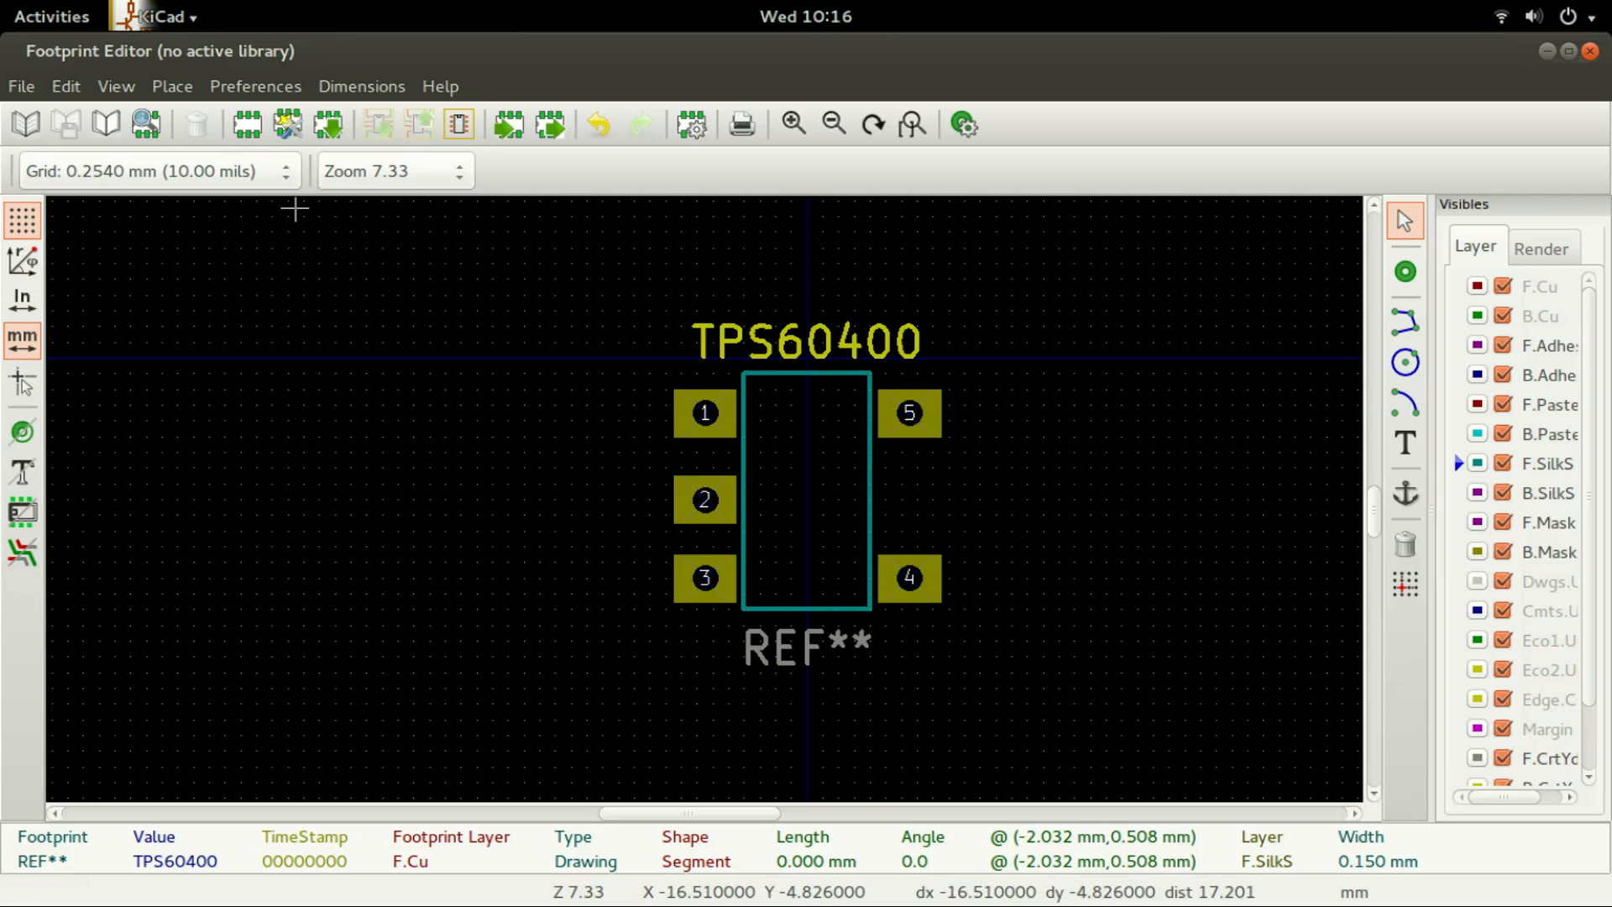
# Step: Add a path variable named KISTH with the path value "path" to the configured paths
pyautogui.click(255, 87)
pyautogui.click(289, 185)
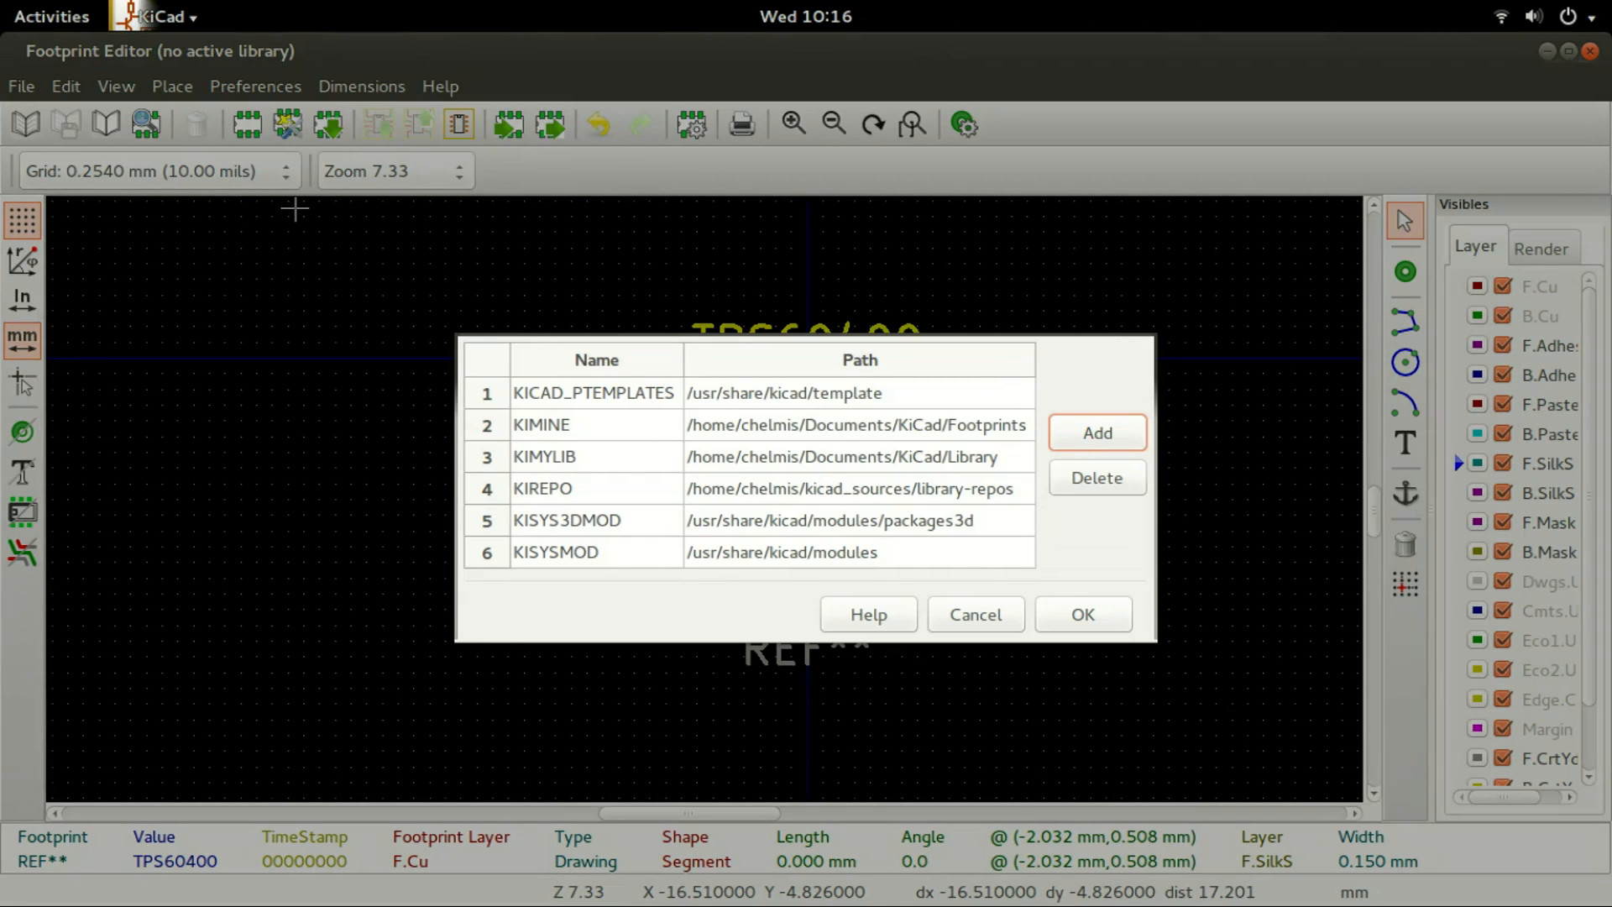
pyautogui.click(487, 425)
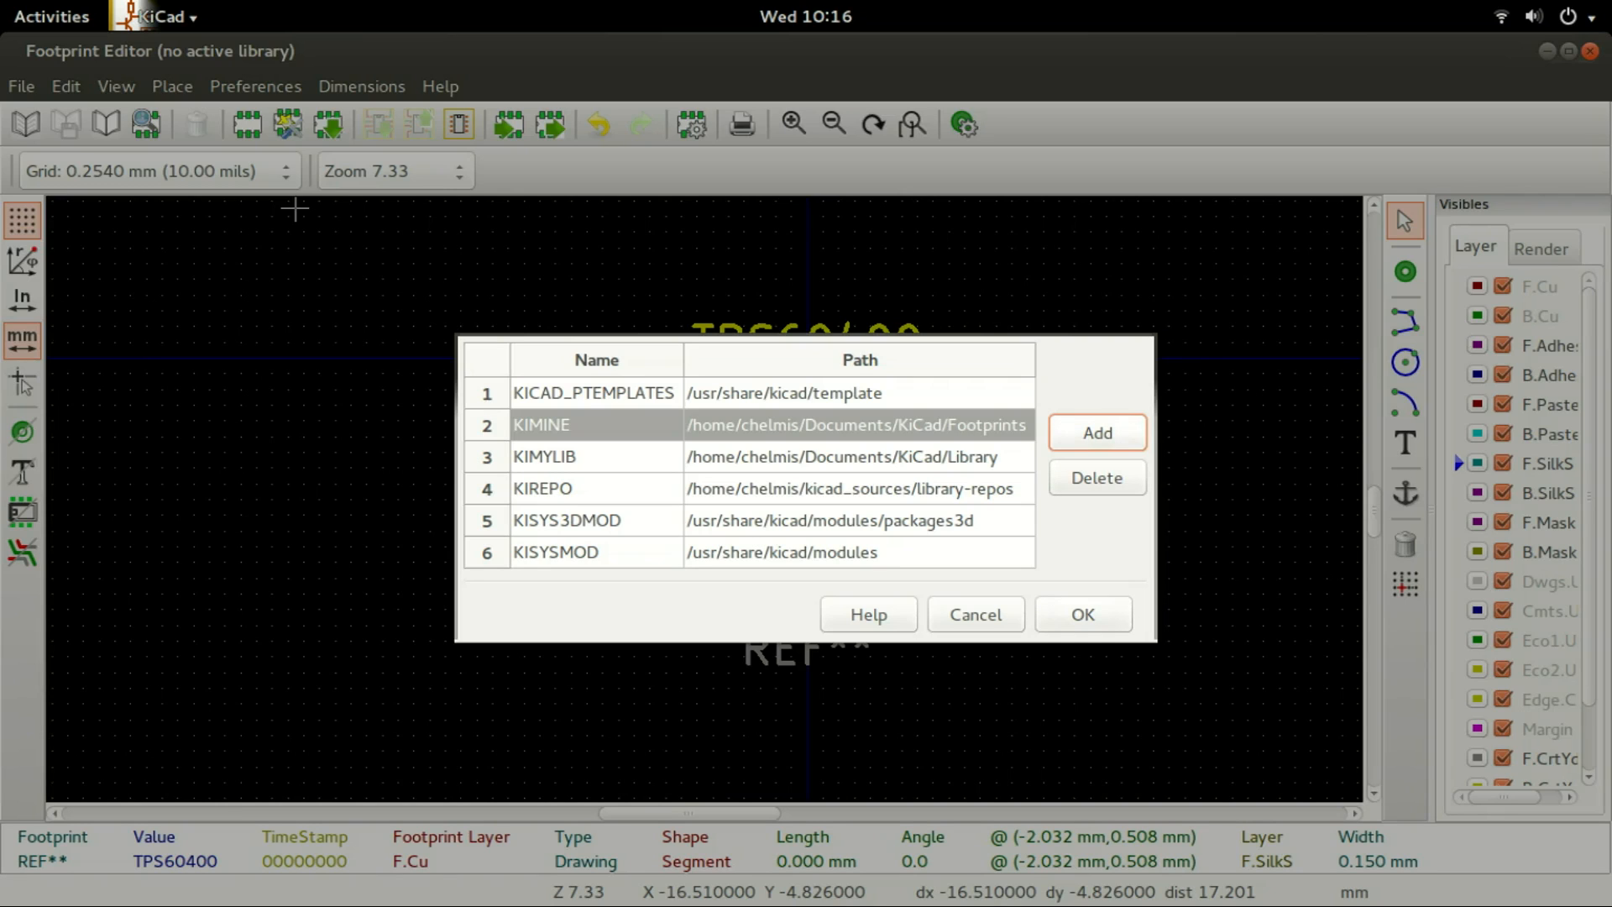
pyautogui.click(1101, 437)
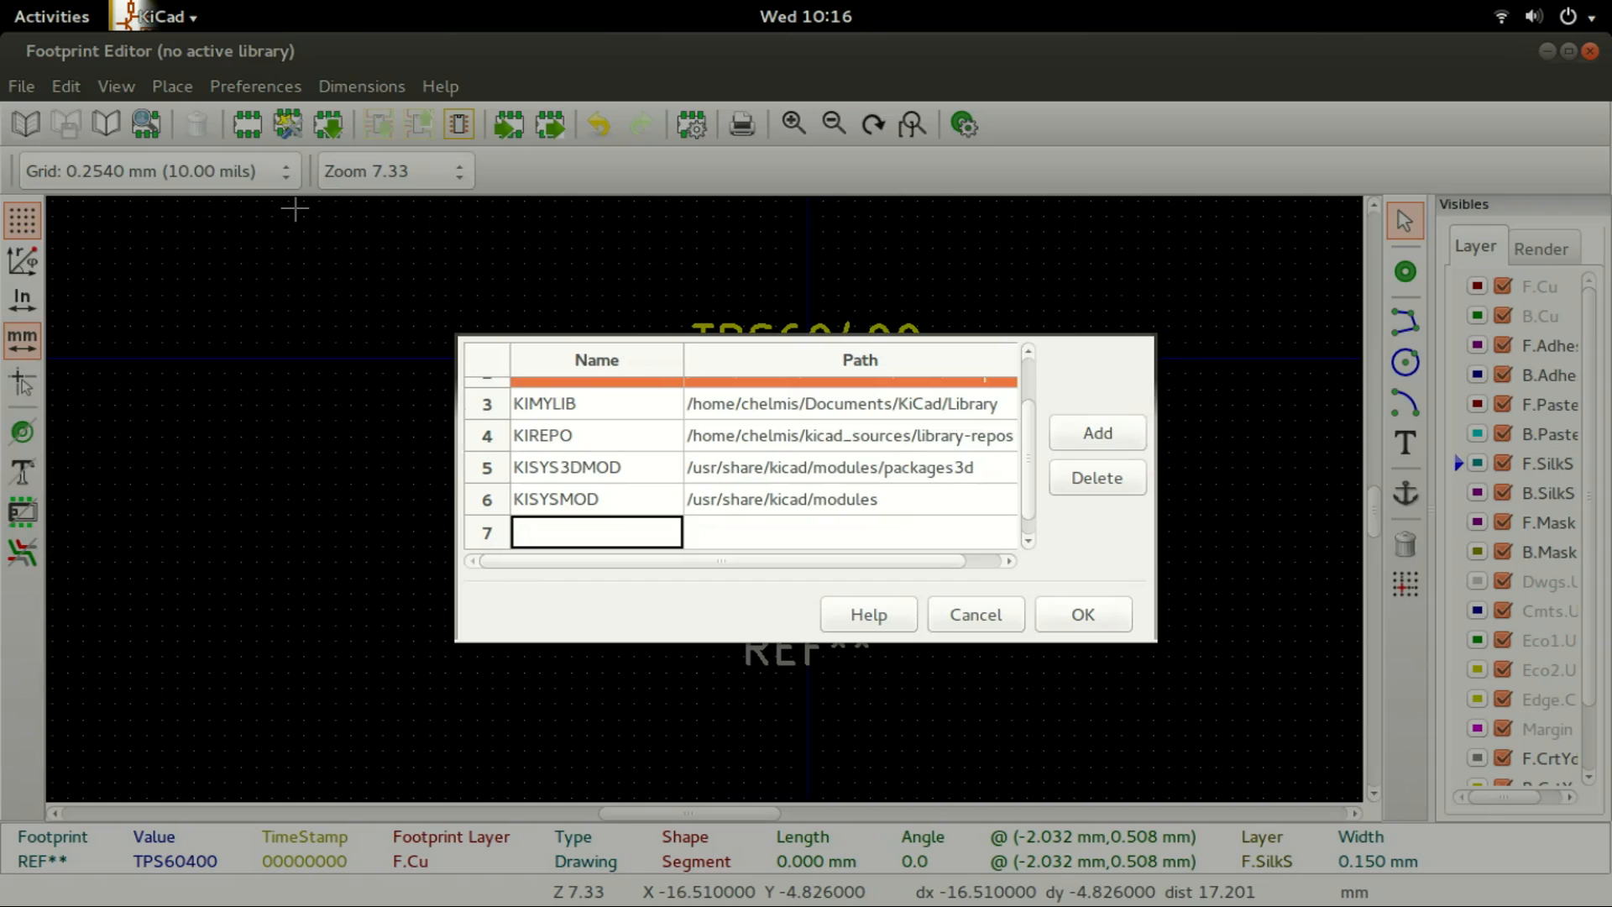
pyautogui.write('k')
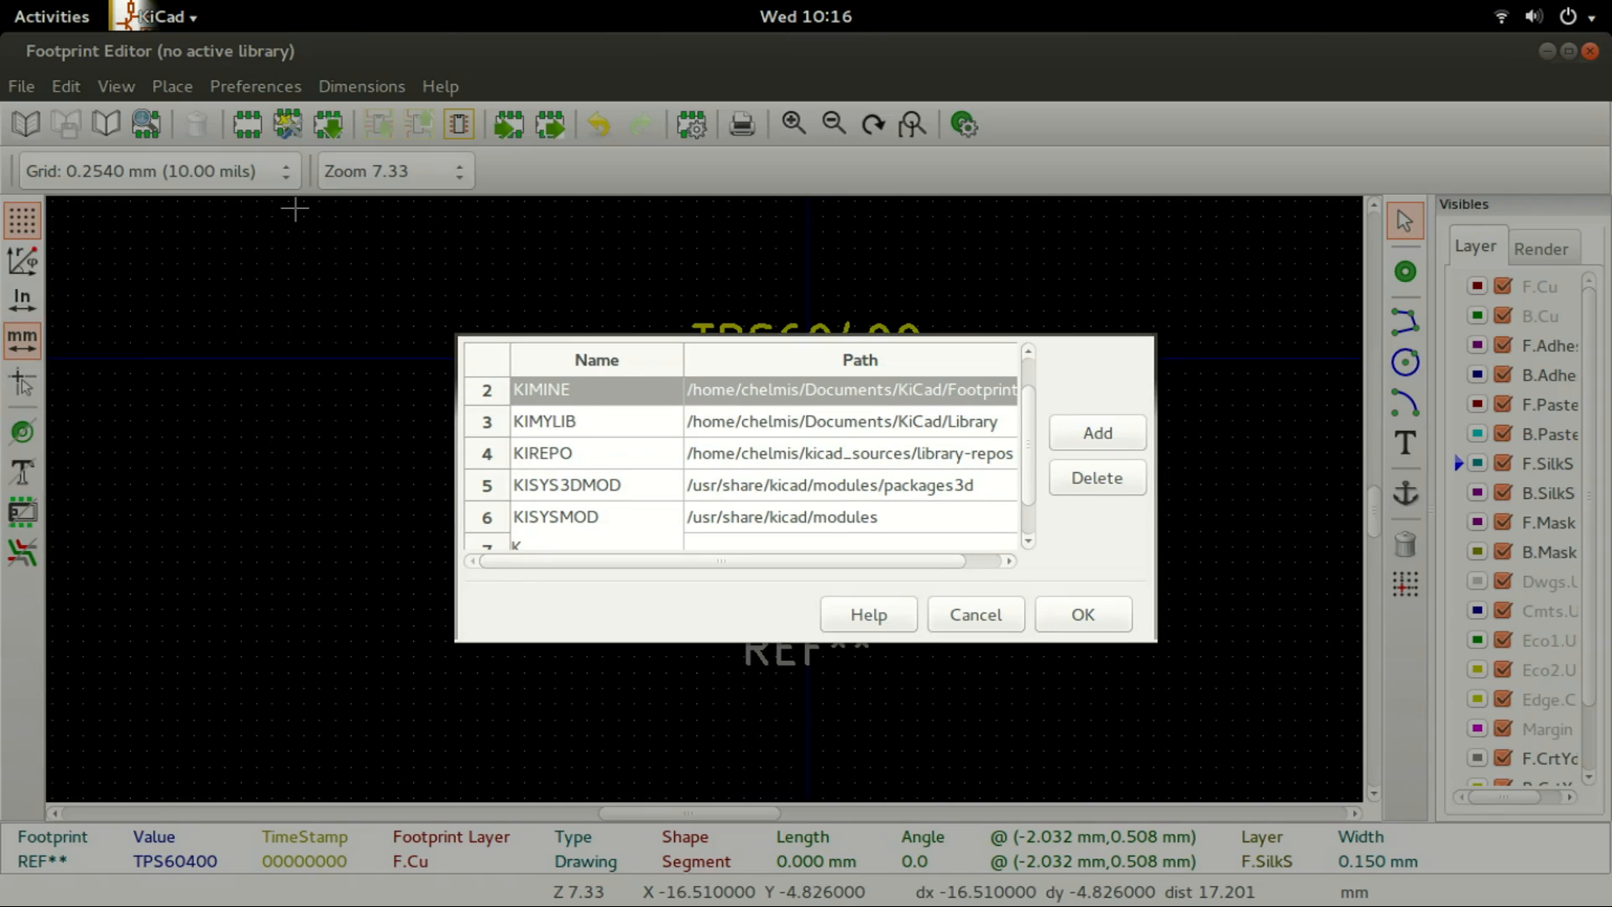
pyautogui.write('ISTH')
pyautogui.press('Tab')
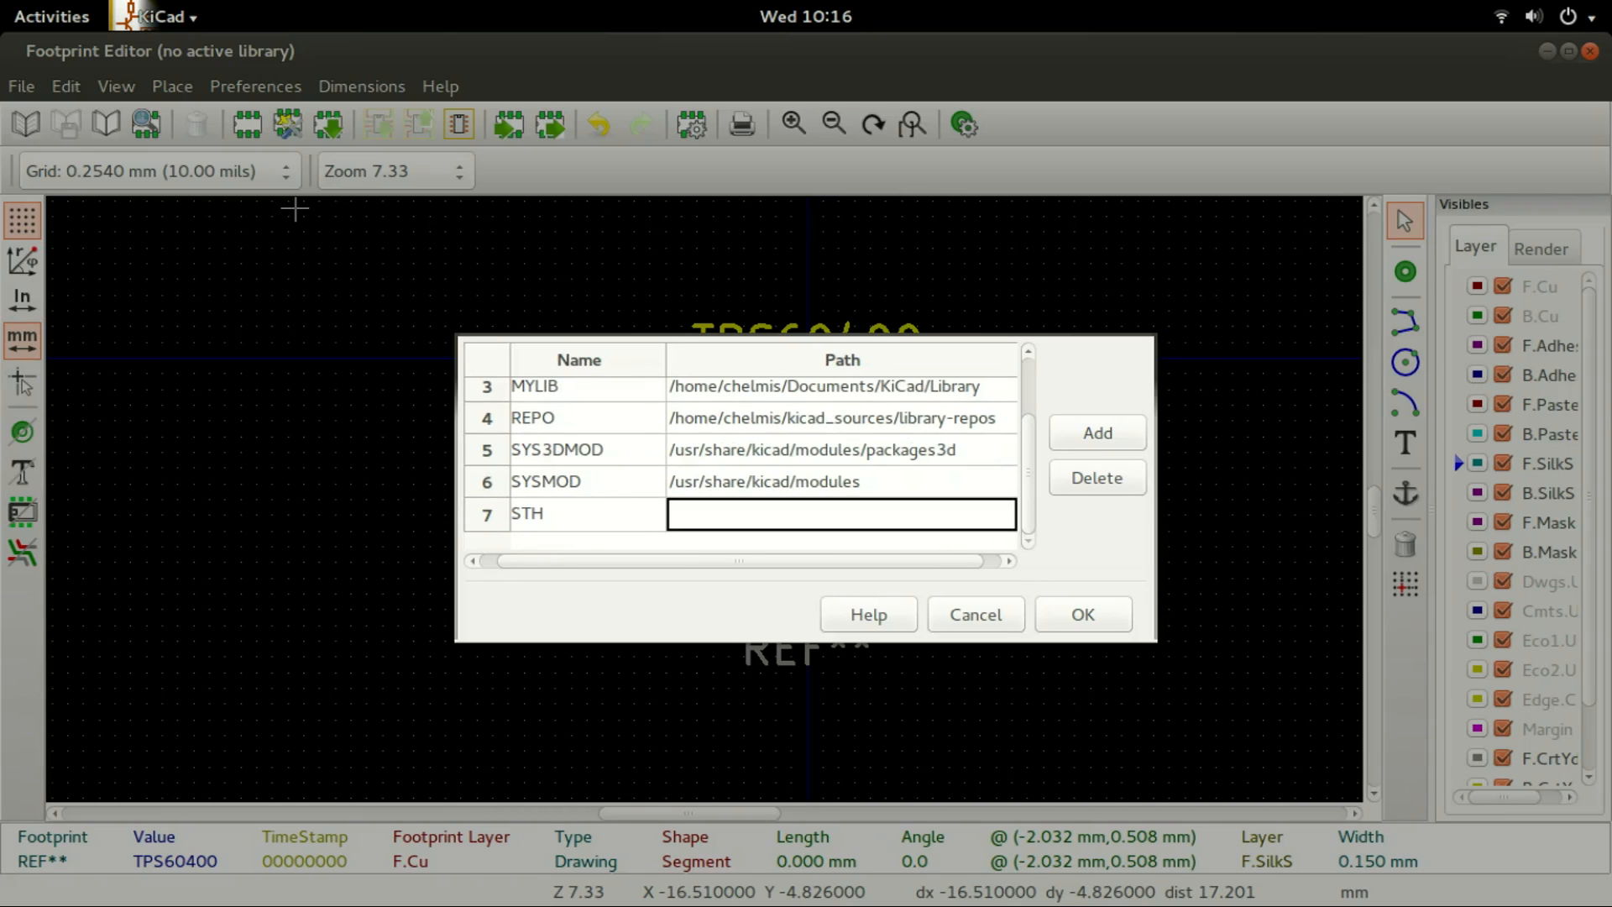
pyautogui.write('path')
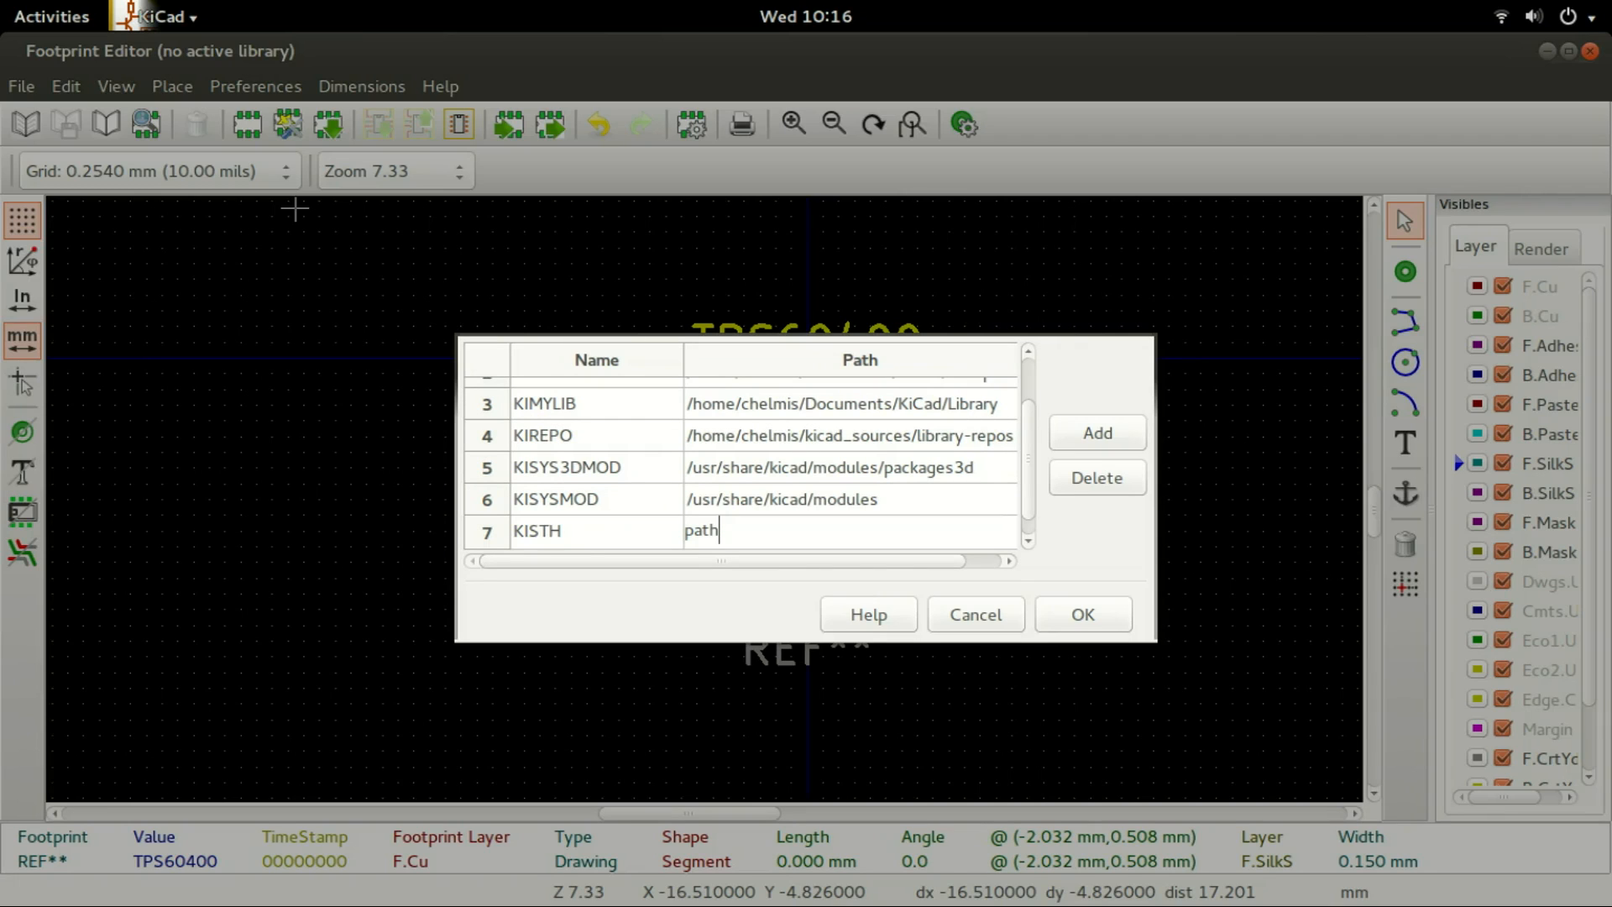
# Step: Delete the KISTH path variable and close the path configuration
pyautogui.press('Up')
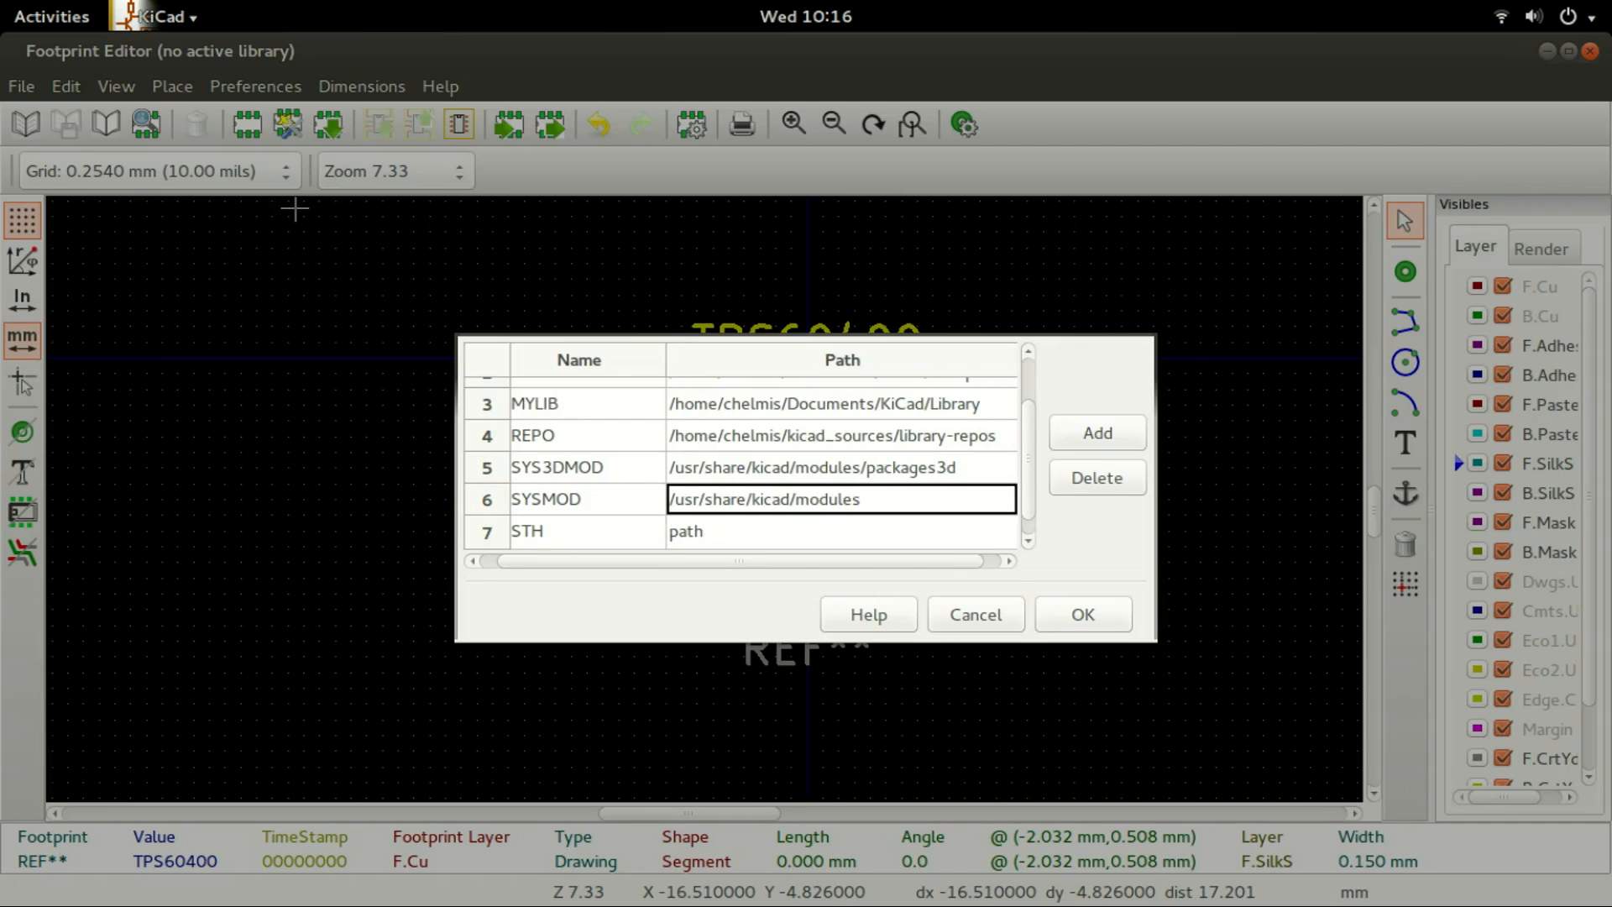
pyautogui.press('Down')
pyautogui.click(487, 531)
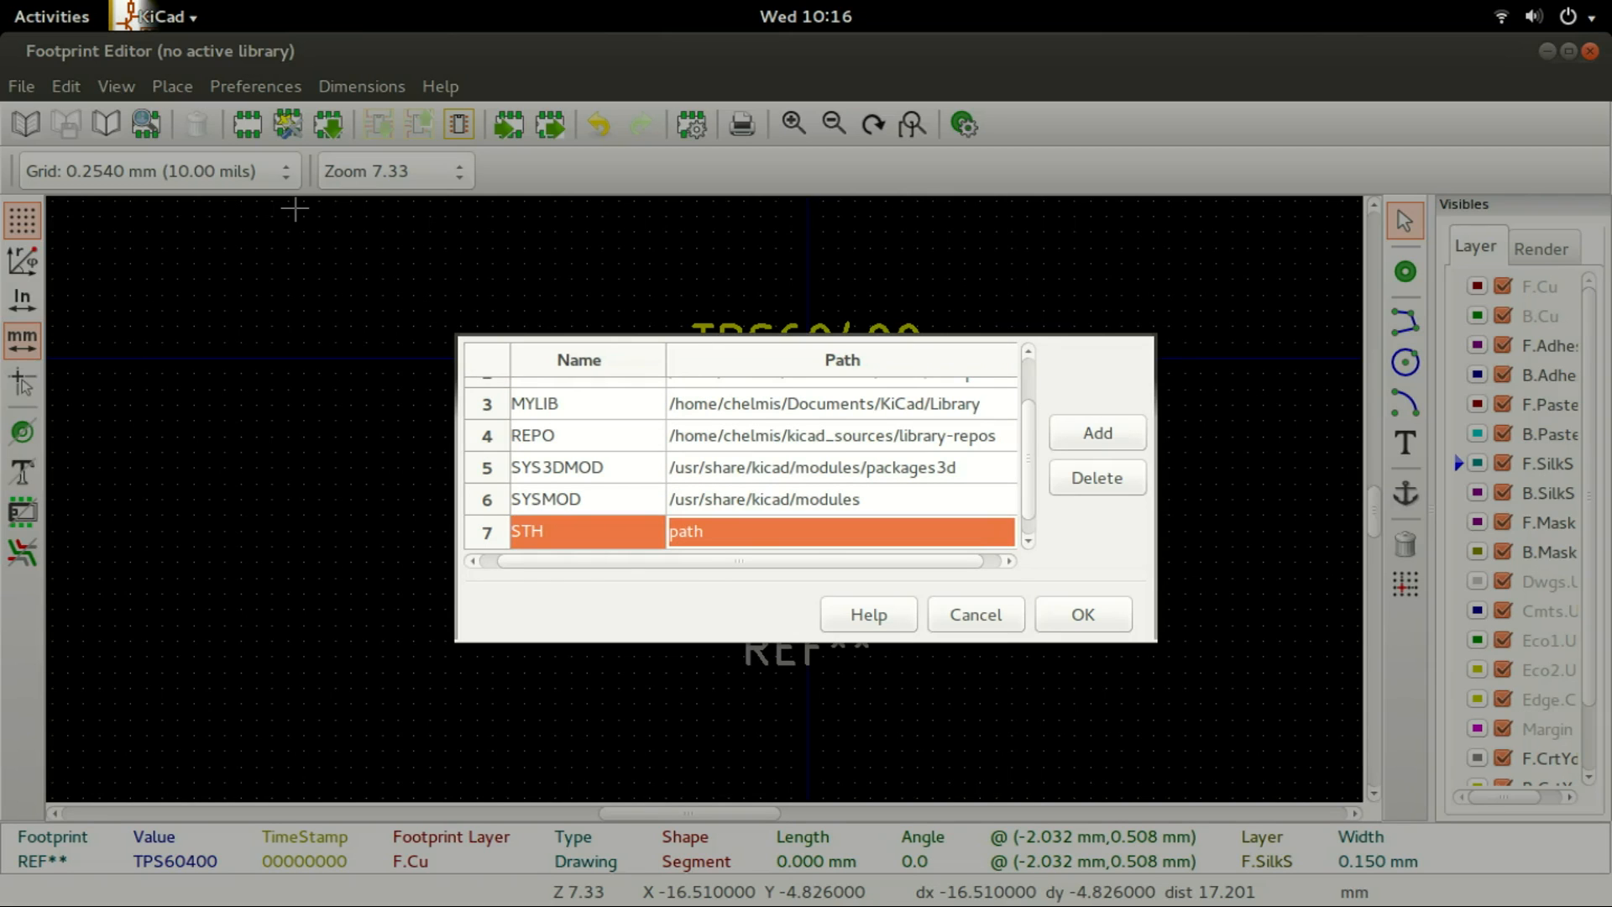
pyautogui.click(1097, 477)
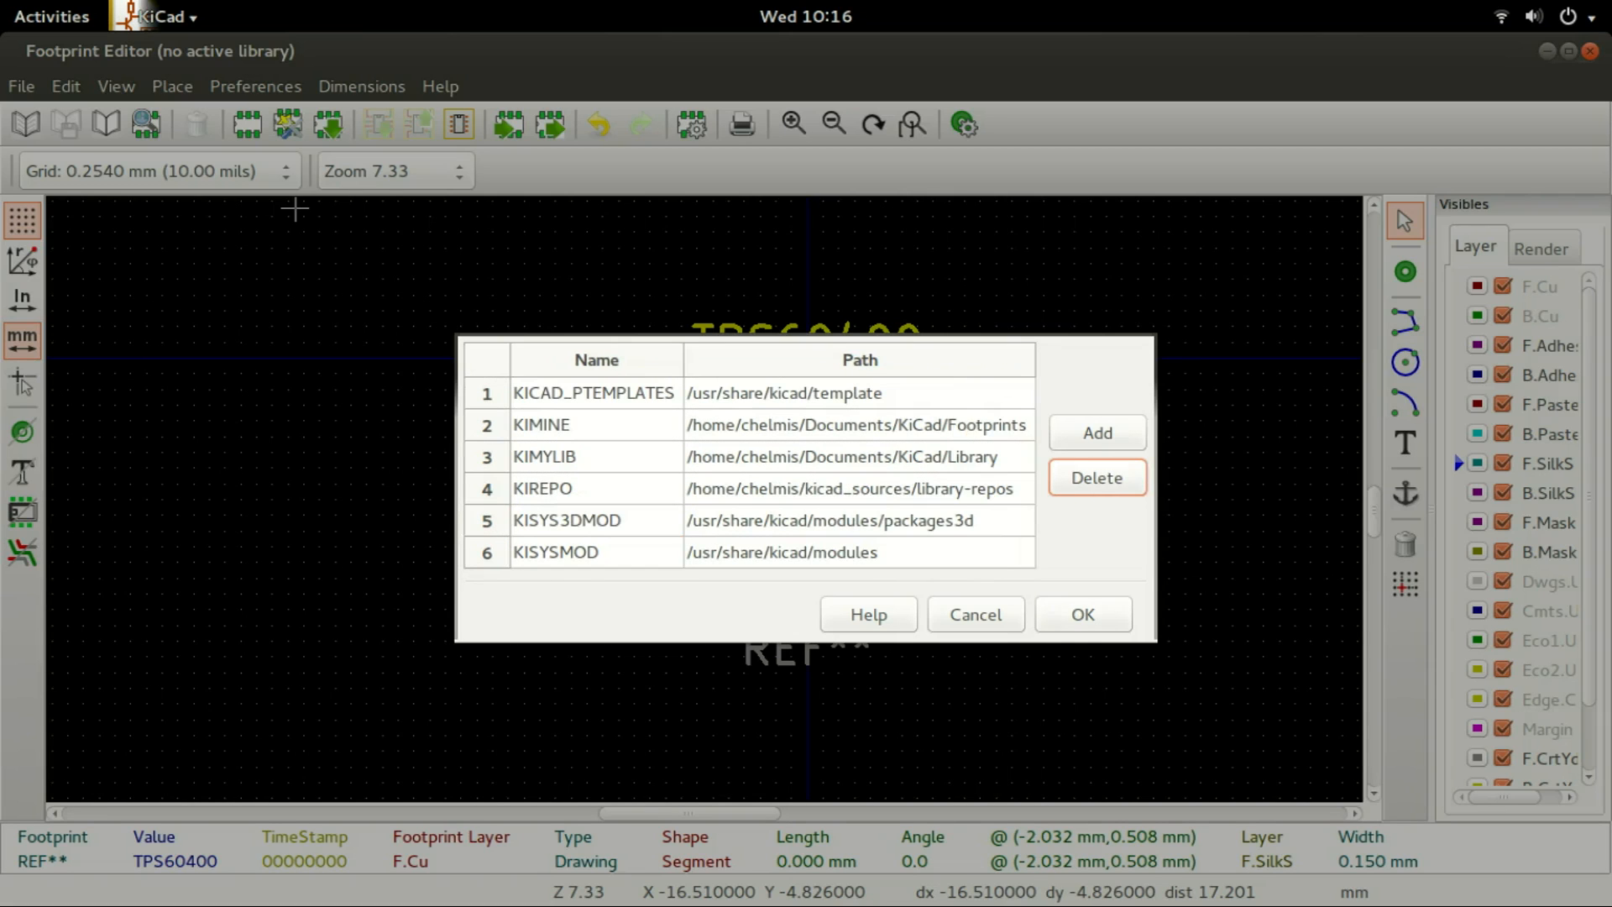
pyautogui.press('Return')
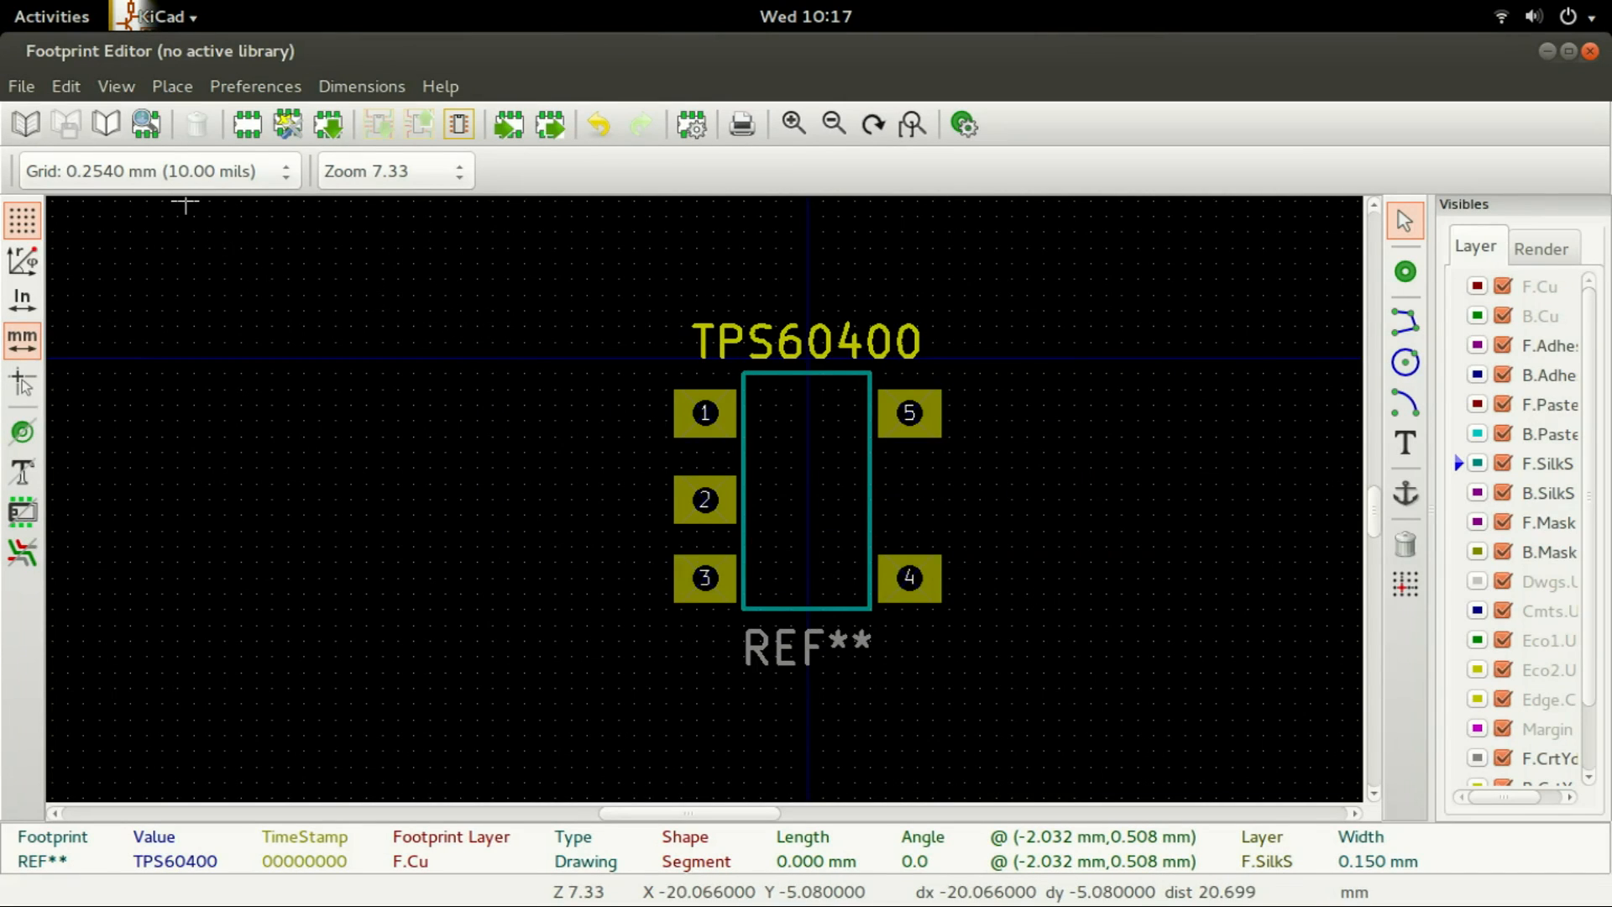
# Step: Check the tps60400 entry at the end of the global libraries in the Footprint Libraries Manager
pyautogui.hotkey('alt', 'r')
pyautogui.press('Down')
pyautogui.press('Down')
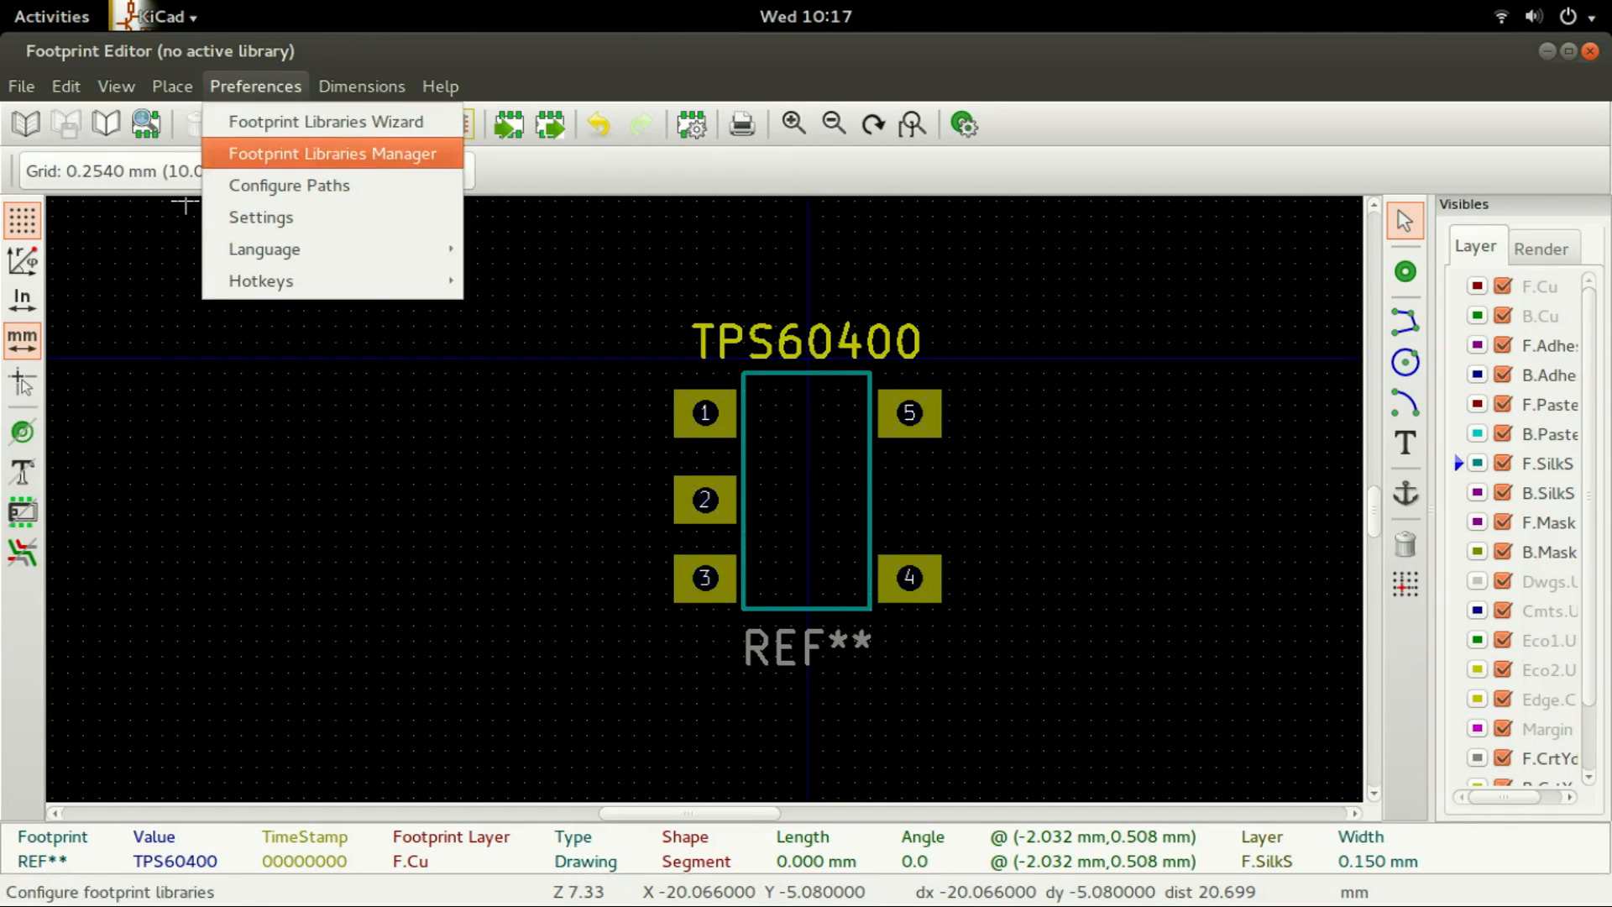
pyautogui.press('Return')
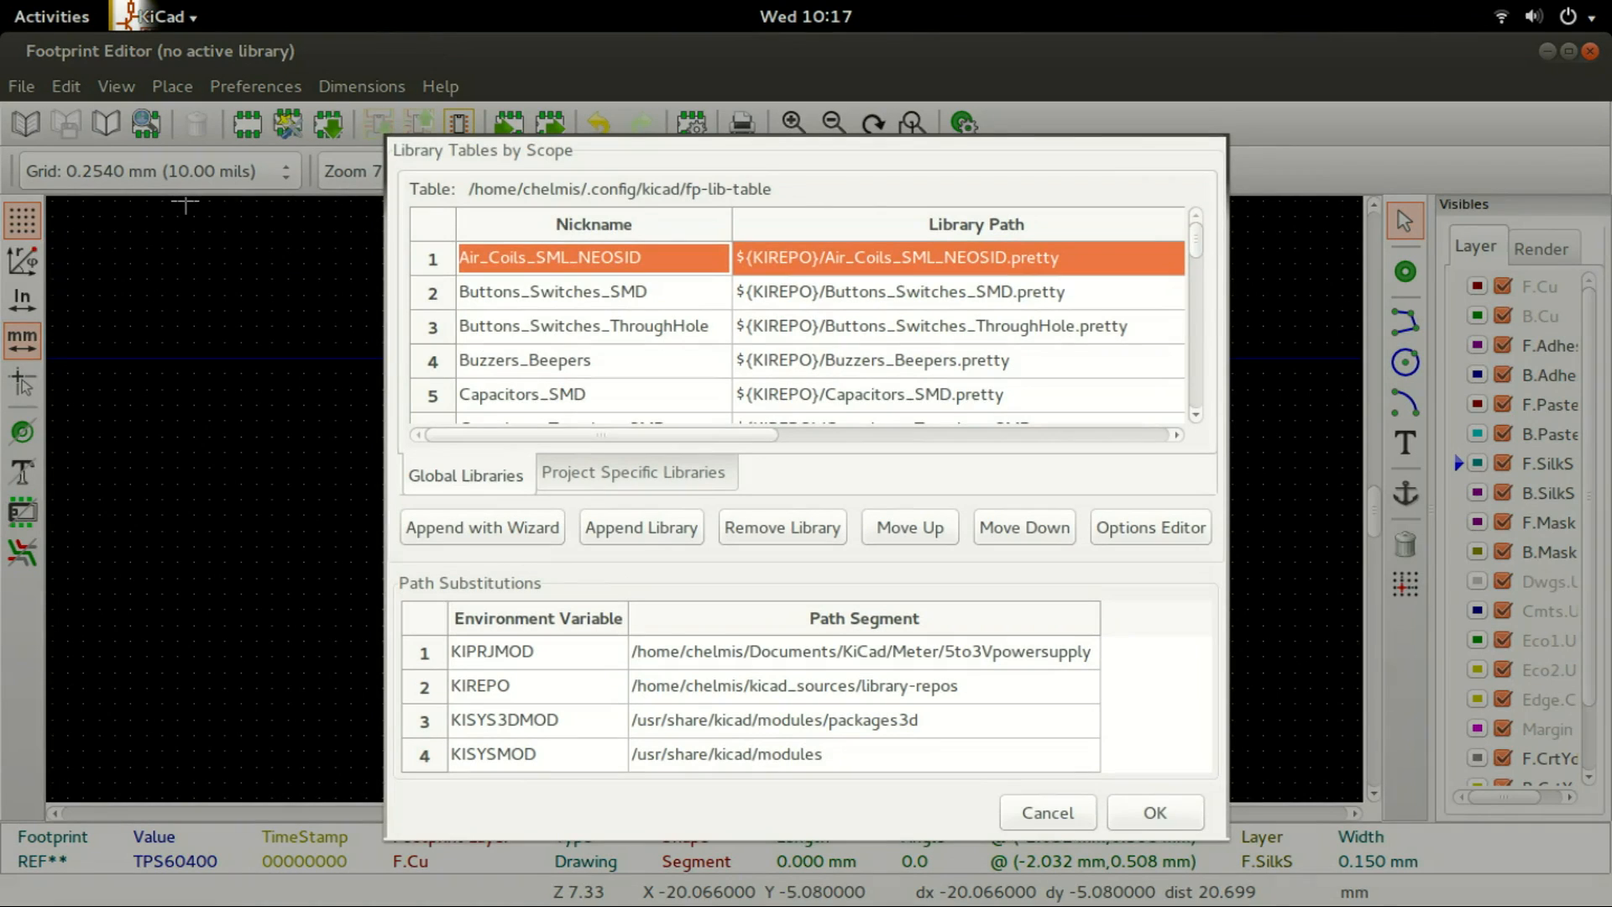
pyautogui.scroll(-20, 798, 331)
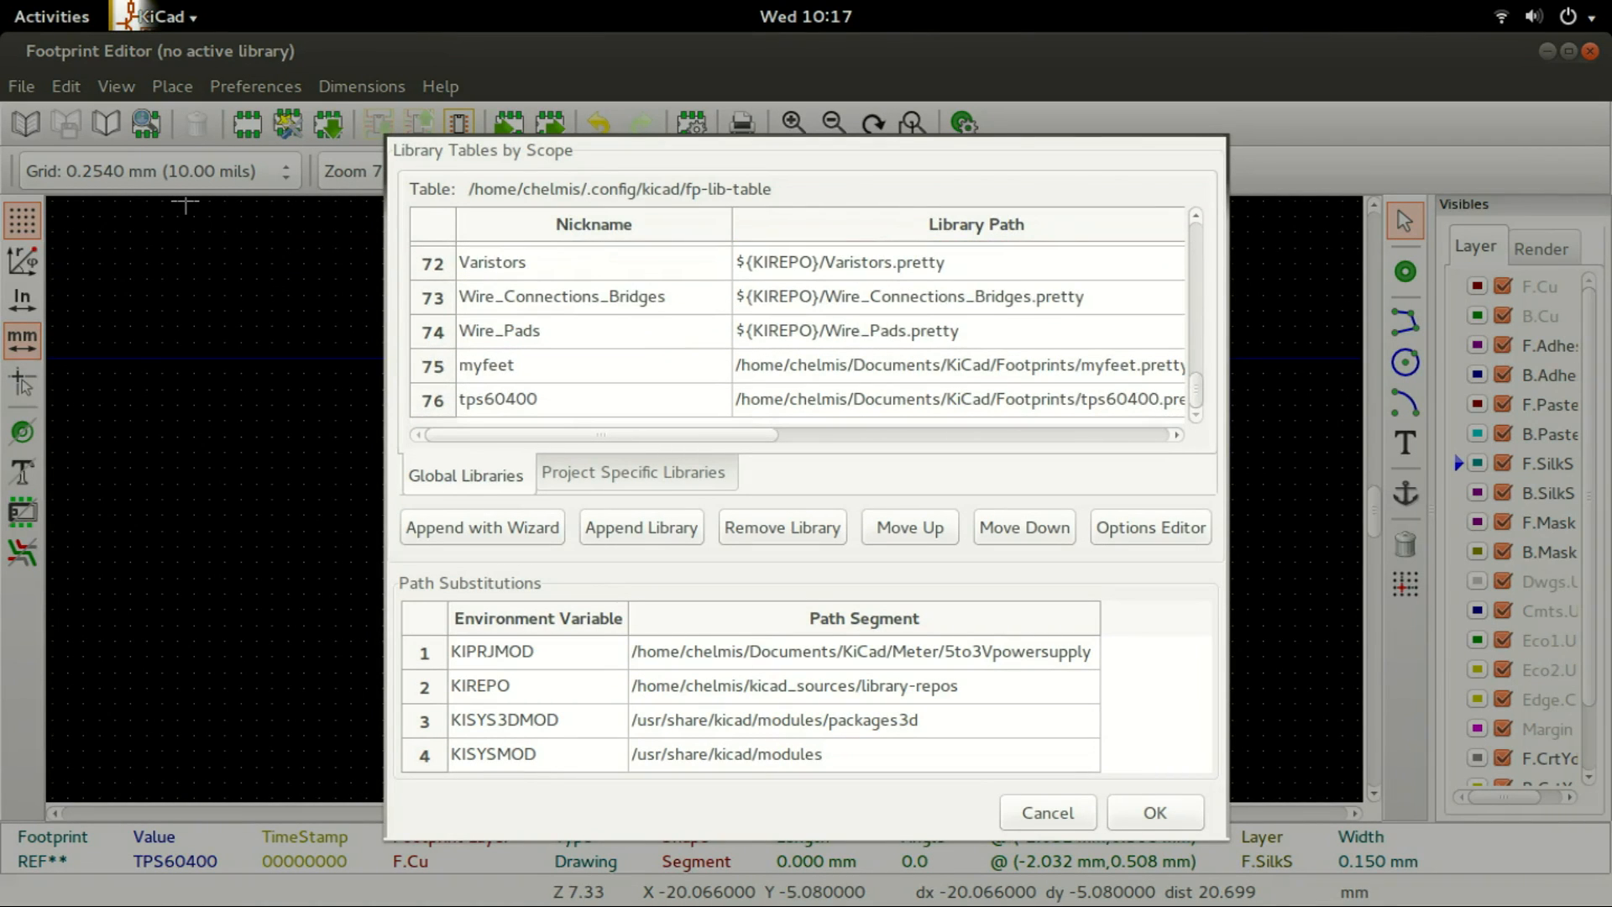
pyautogui.click(498, 400)
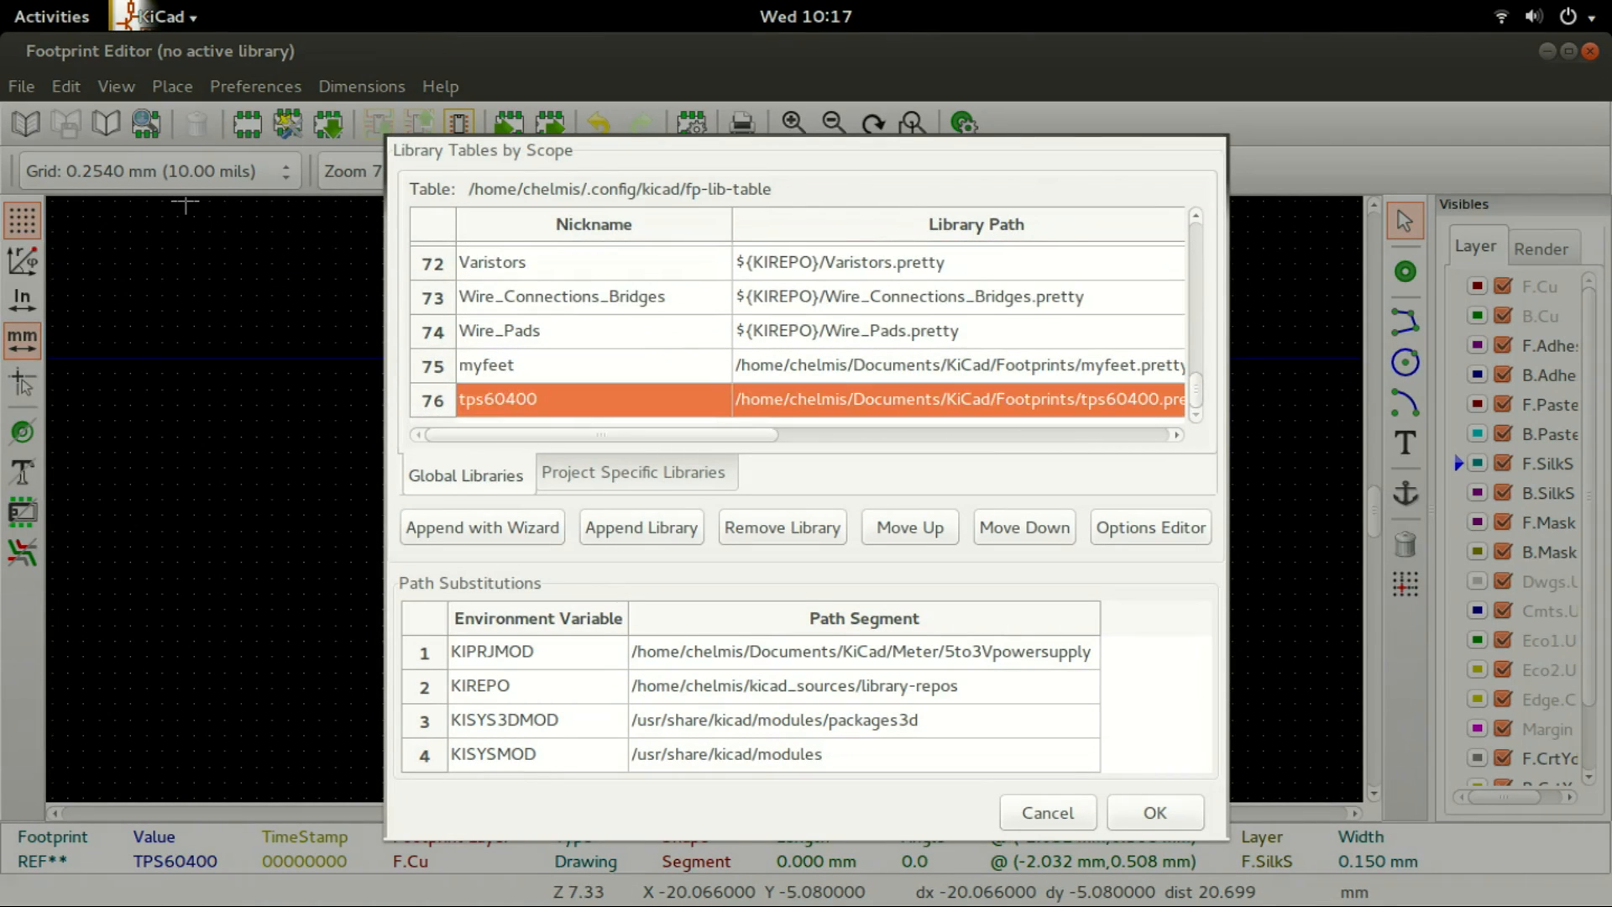
pyautogui.press('Return')
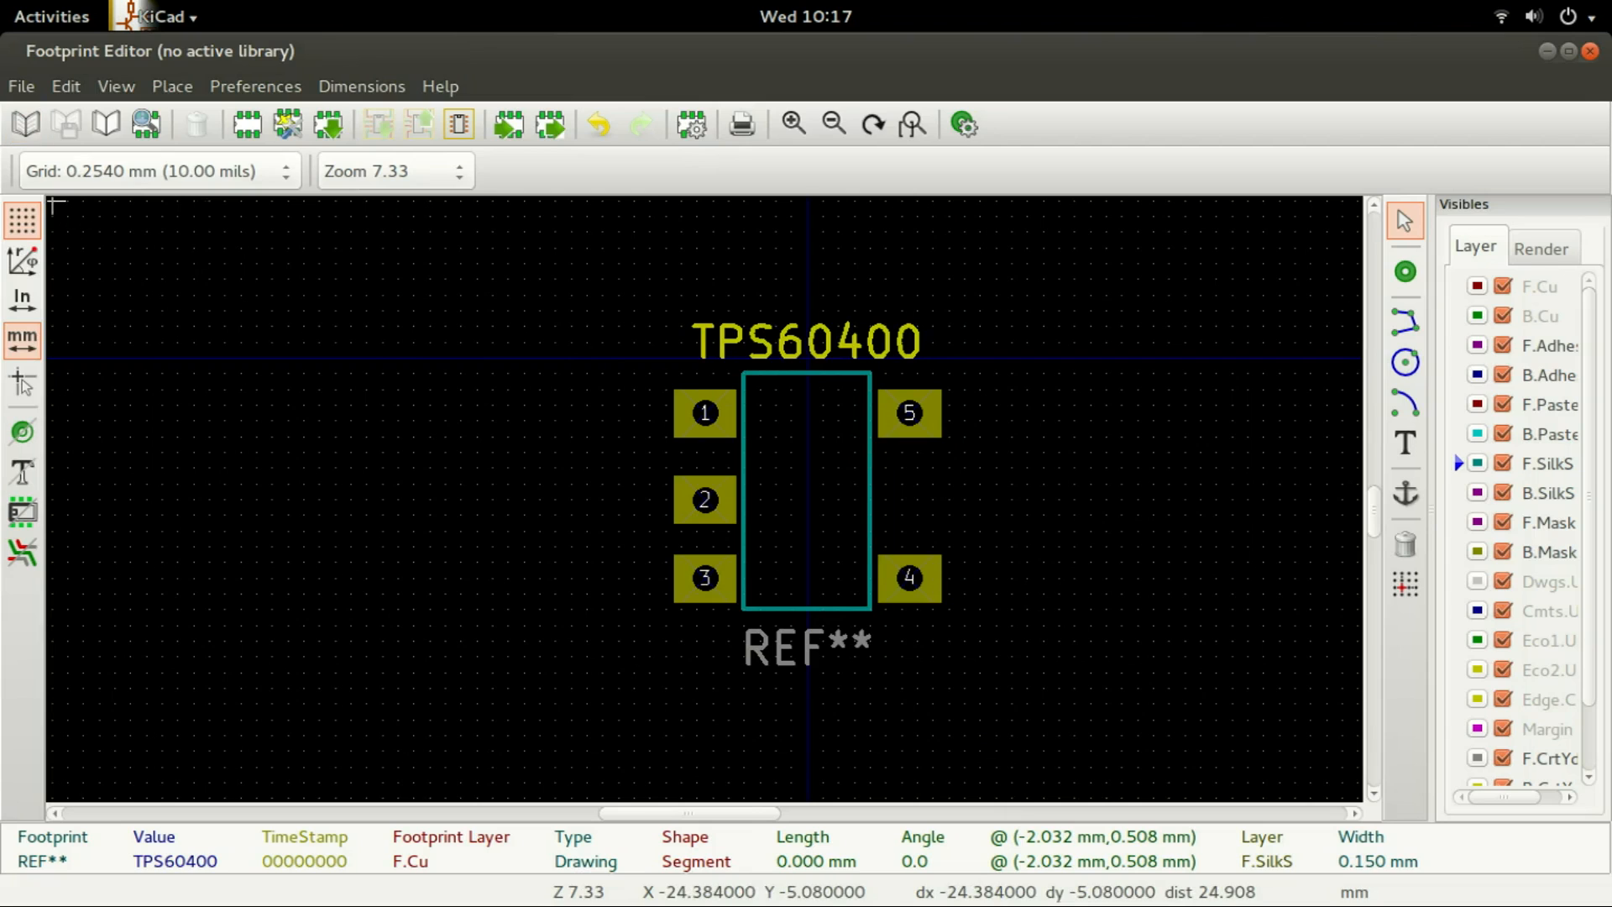
# Step: Look for the tps60400 library at the end of the list of selectable active libraries
pyautogui.hotkey('alt', 'f')
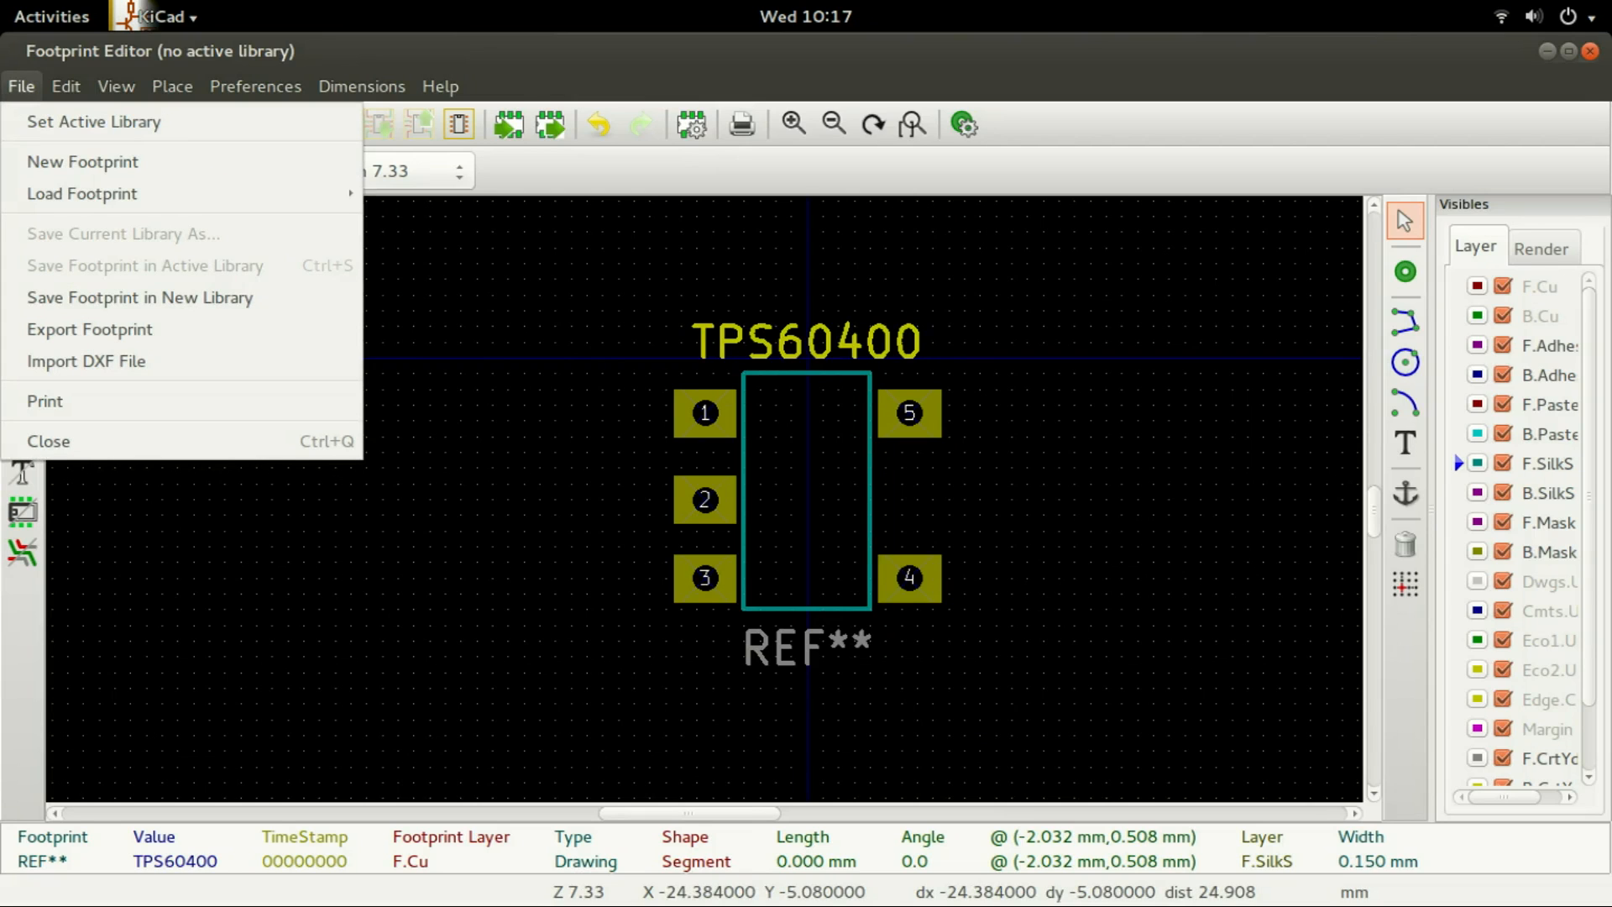
pyautogui.press('Down')
pyautogui.press('Return')
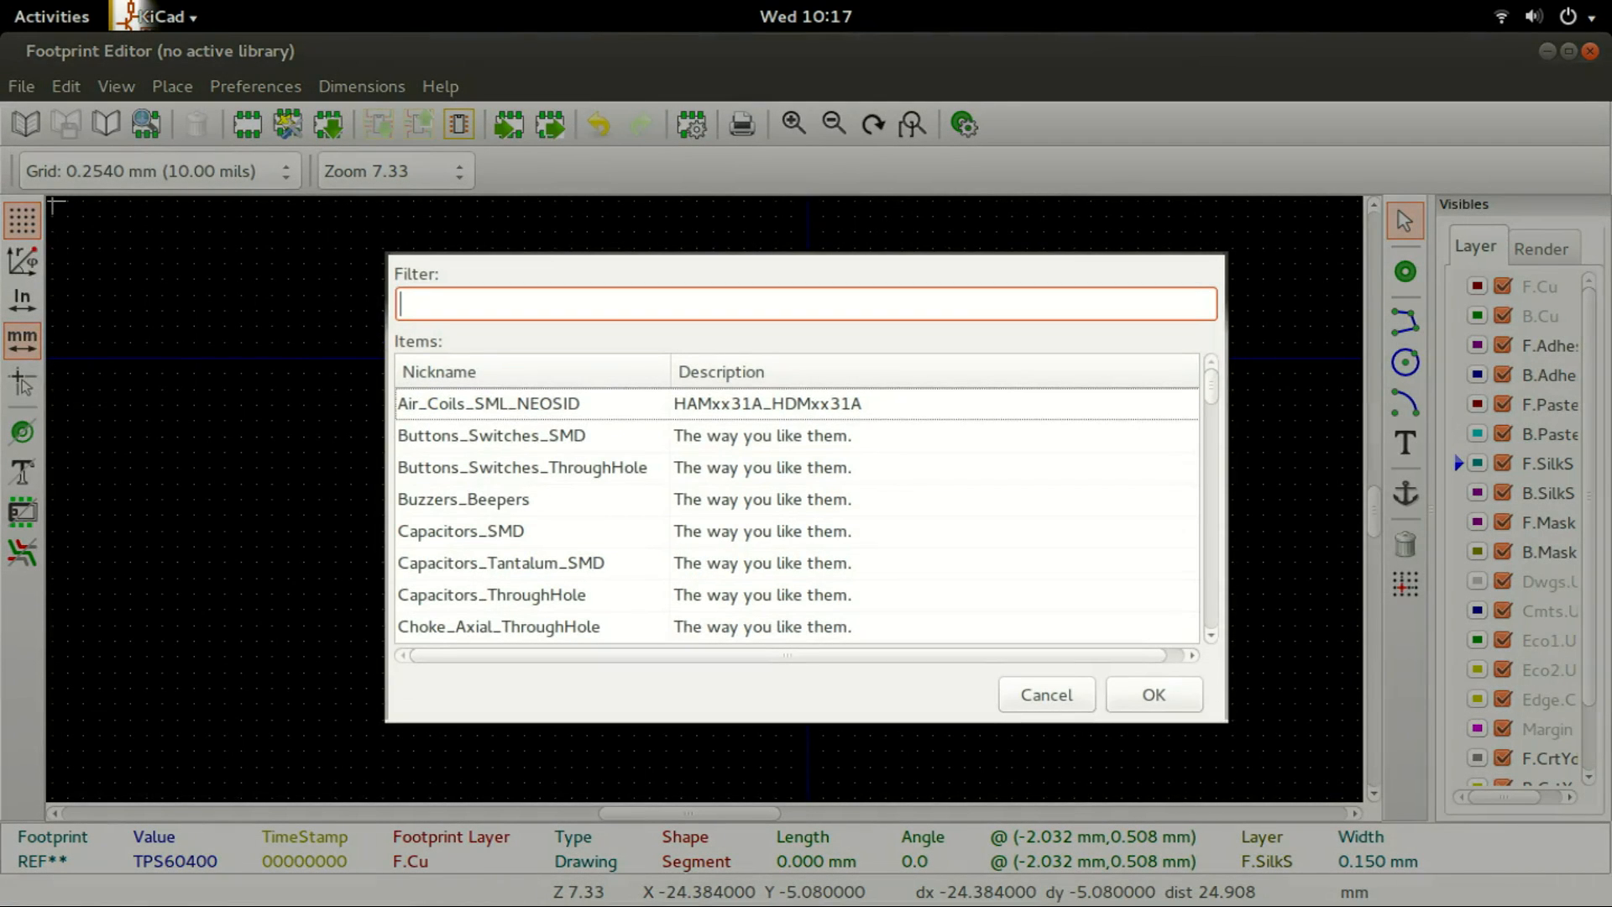
pyautogui.press('End')
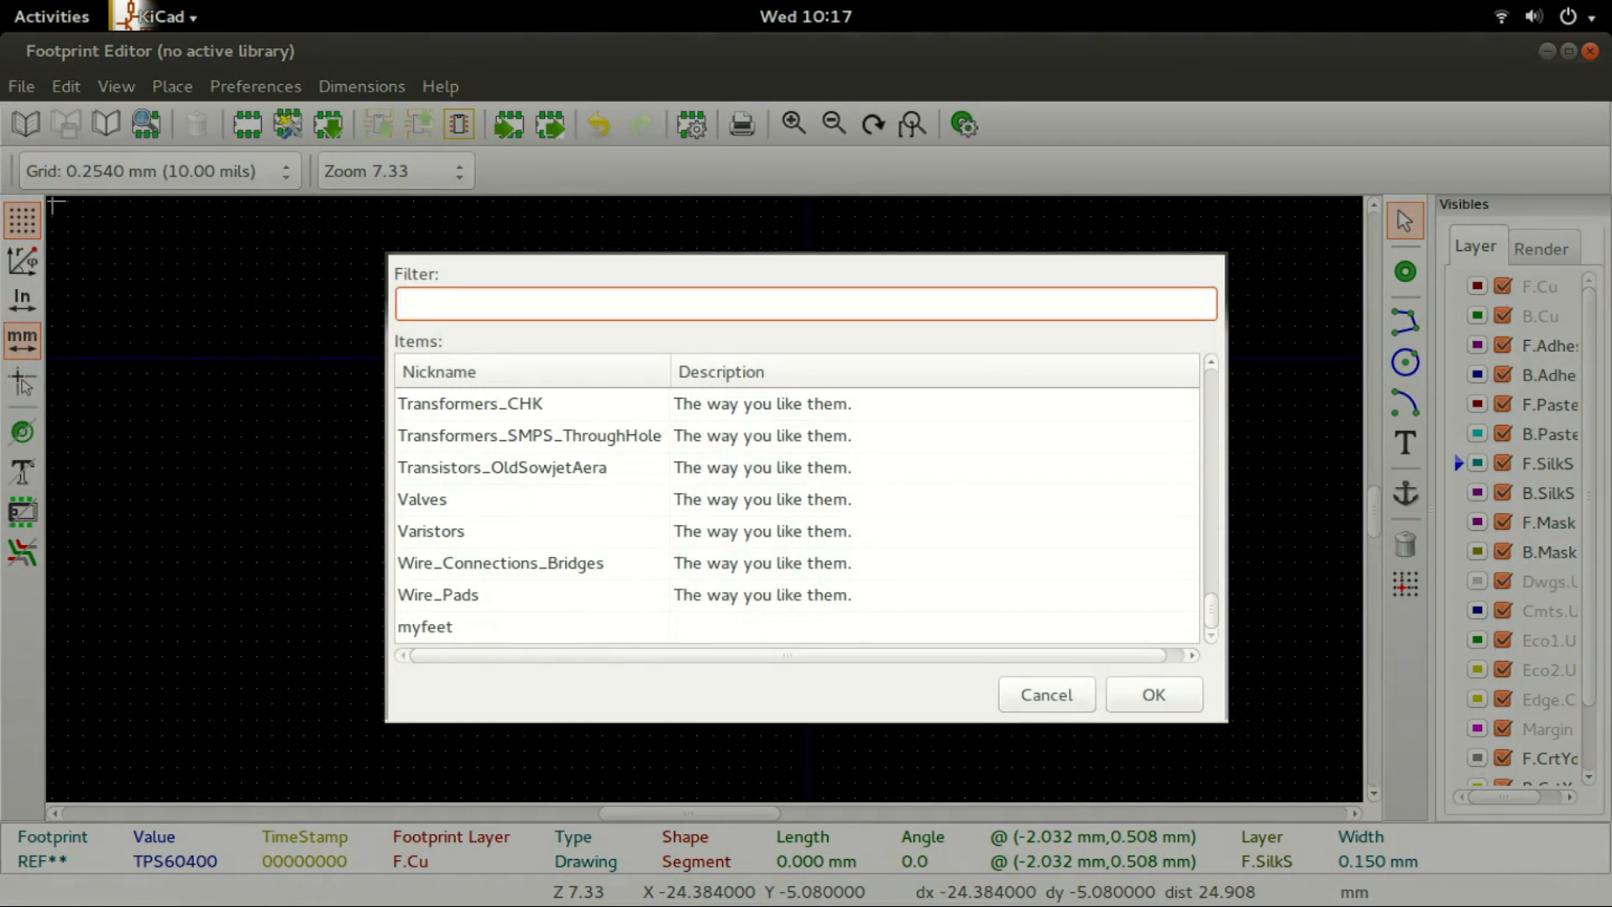
pyautogui.press('Escape')
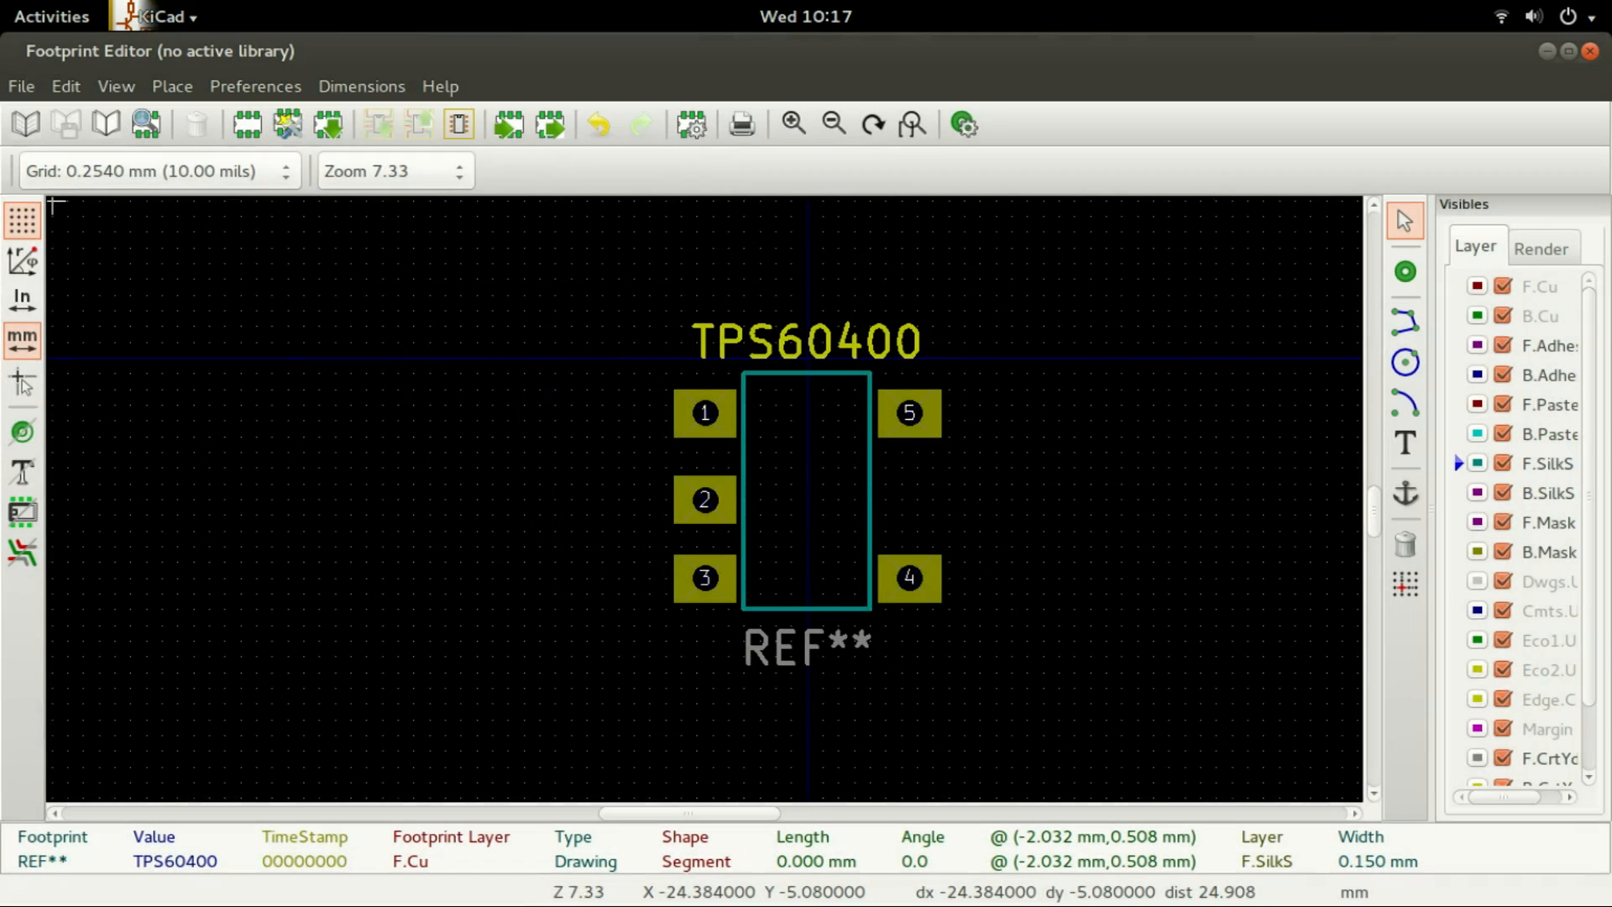
# Step: Exit the Footprint Editor without saving and close the PCB editor
pyautogui.click(1590, 50)
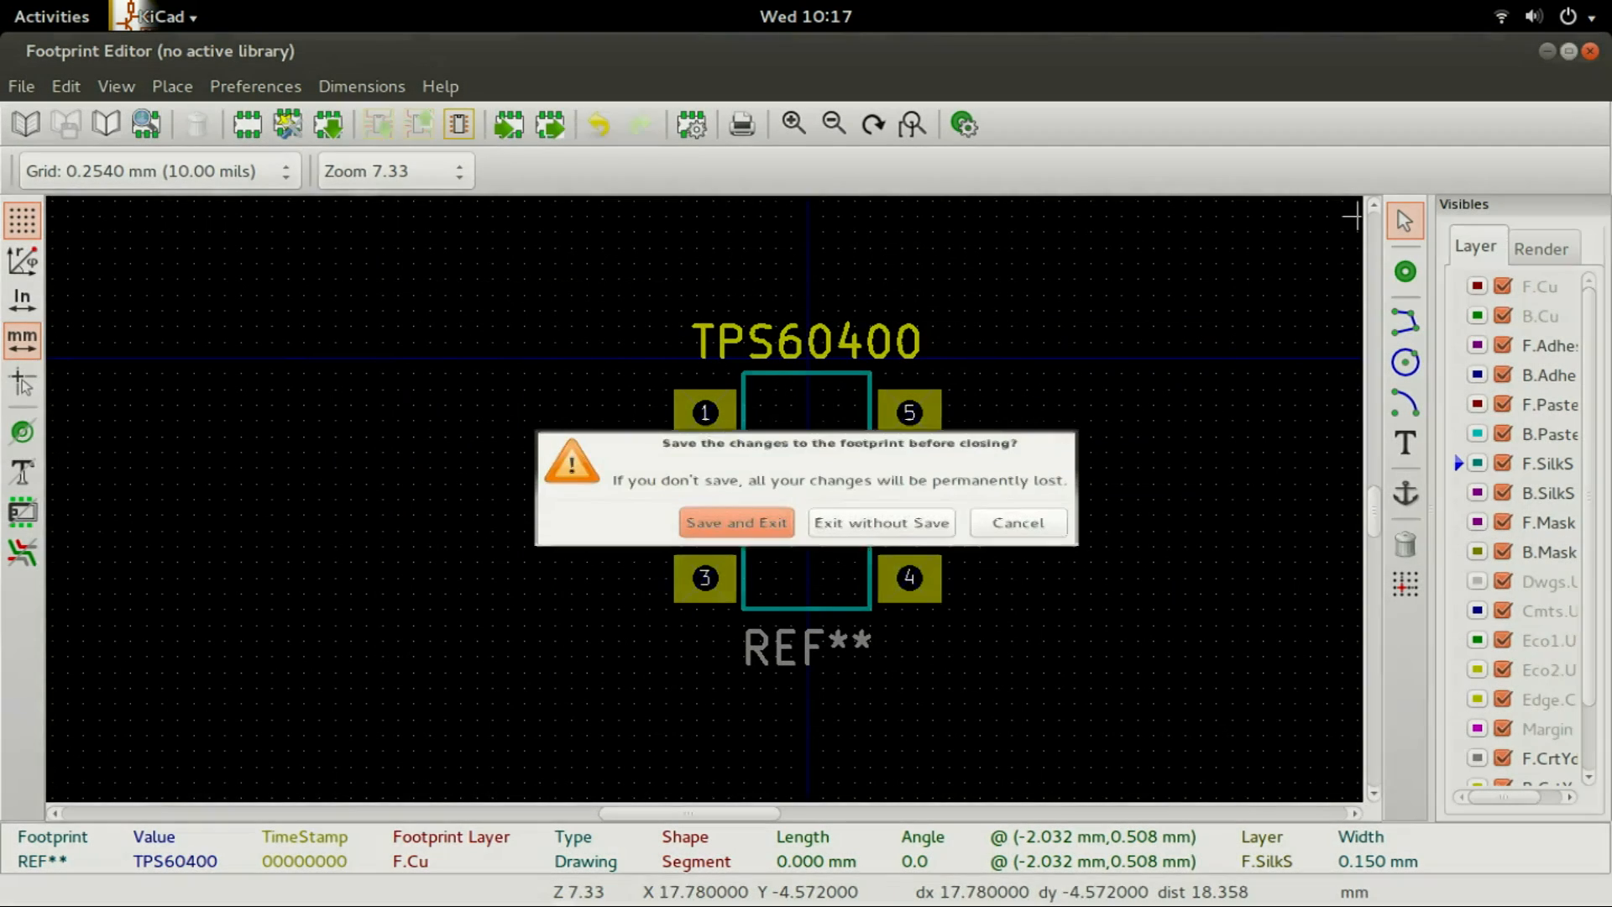
pyautogui.click(881, 530)
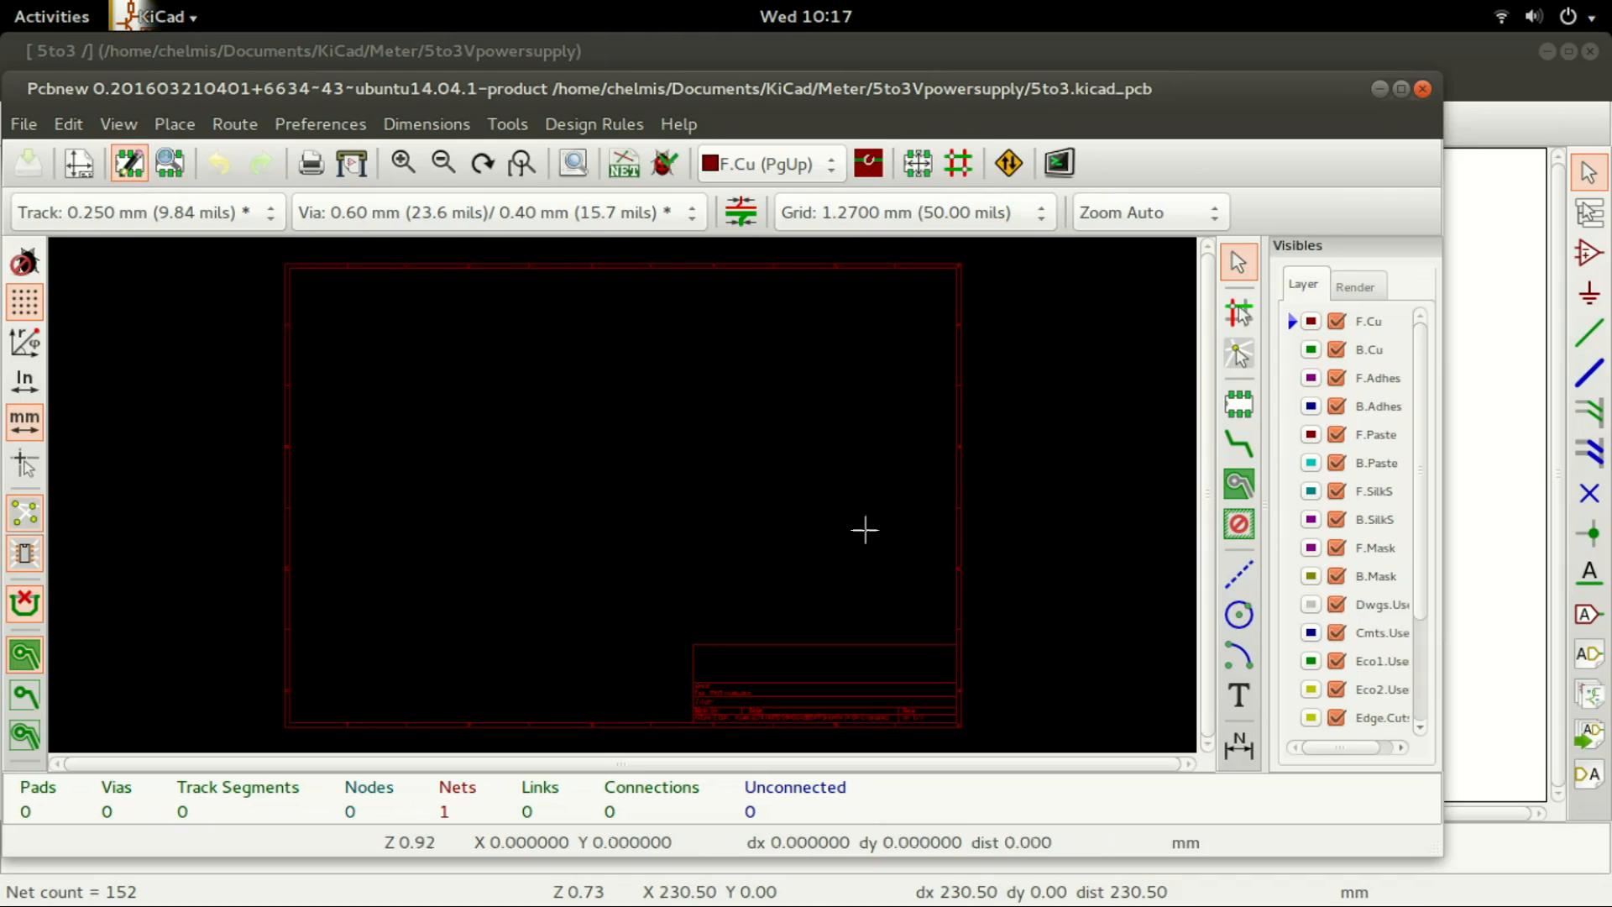
pyautogui.hotkey('alt', 'F4')
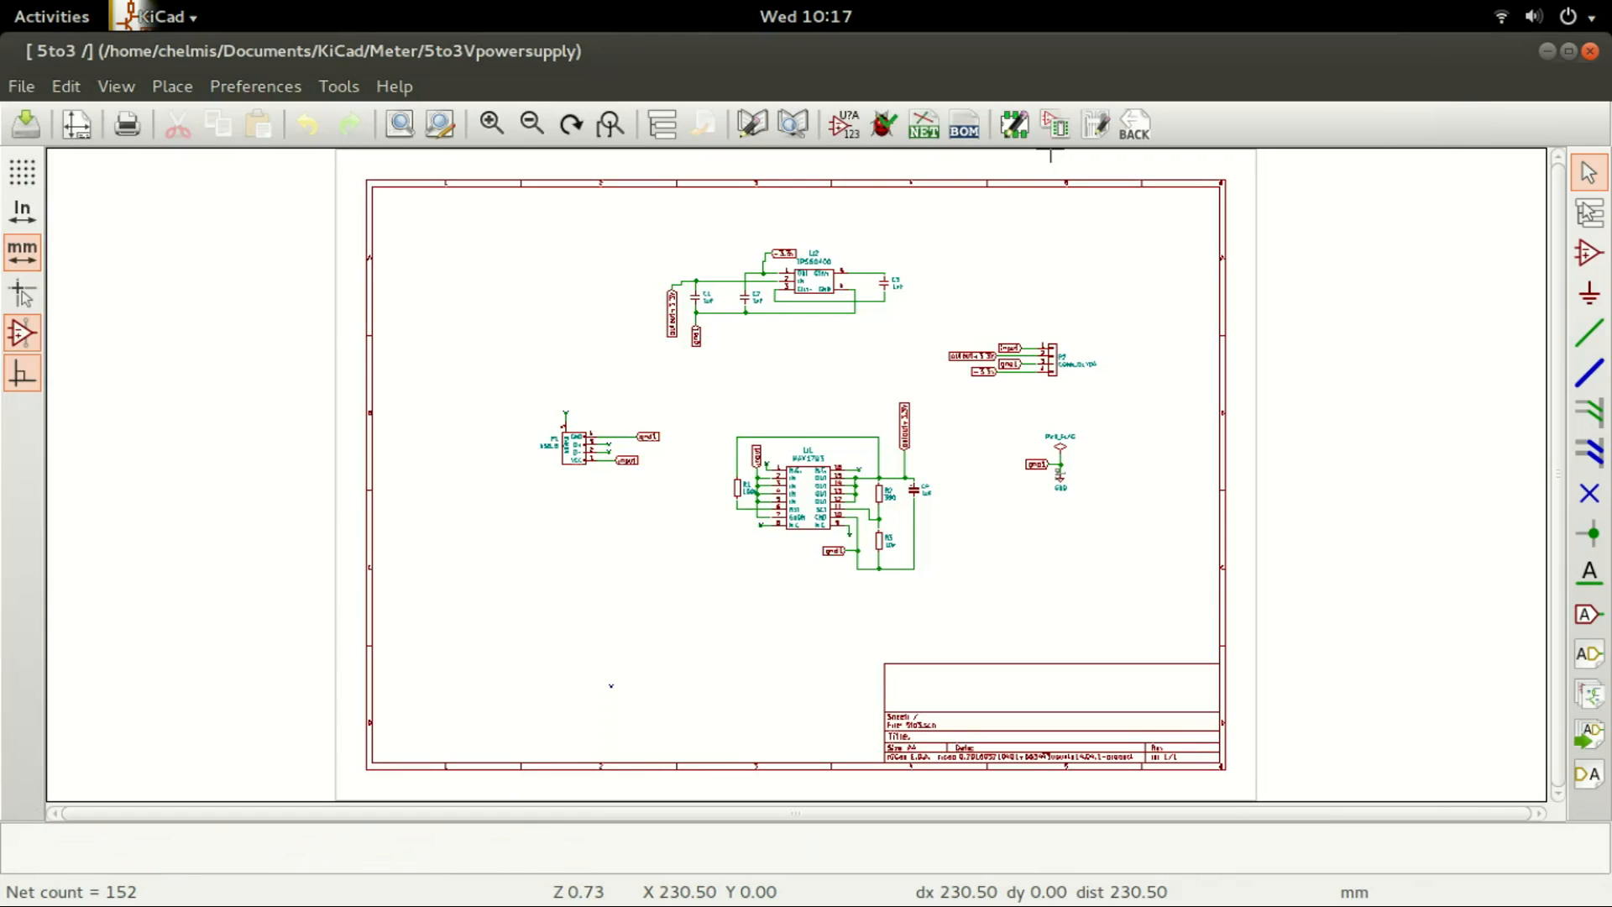
# Step: Save and close the 5to3 schematic, and restart KiCad
pyautogui.click(1589, 50)
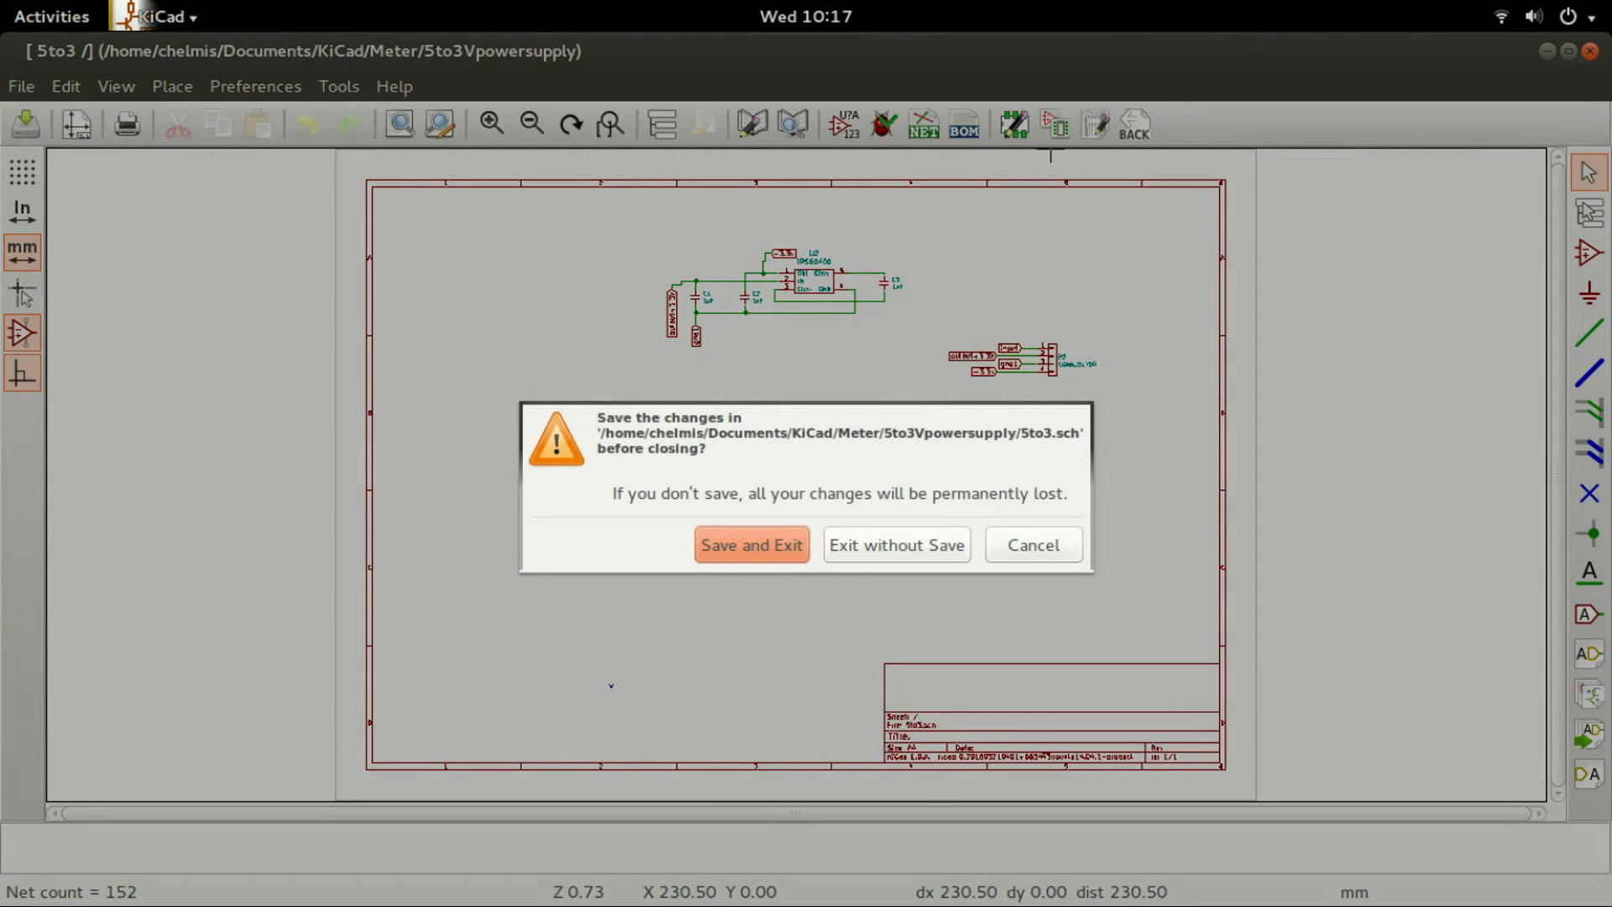
pyautogui.press('Return')
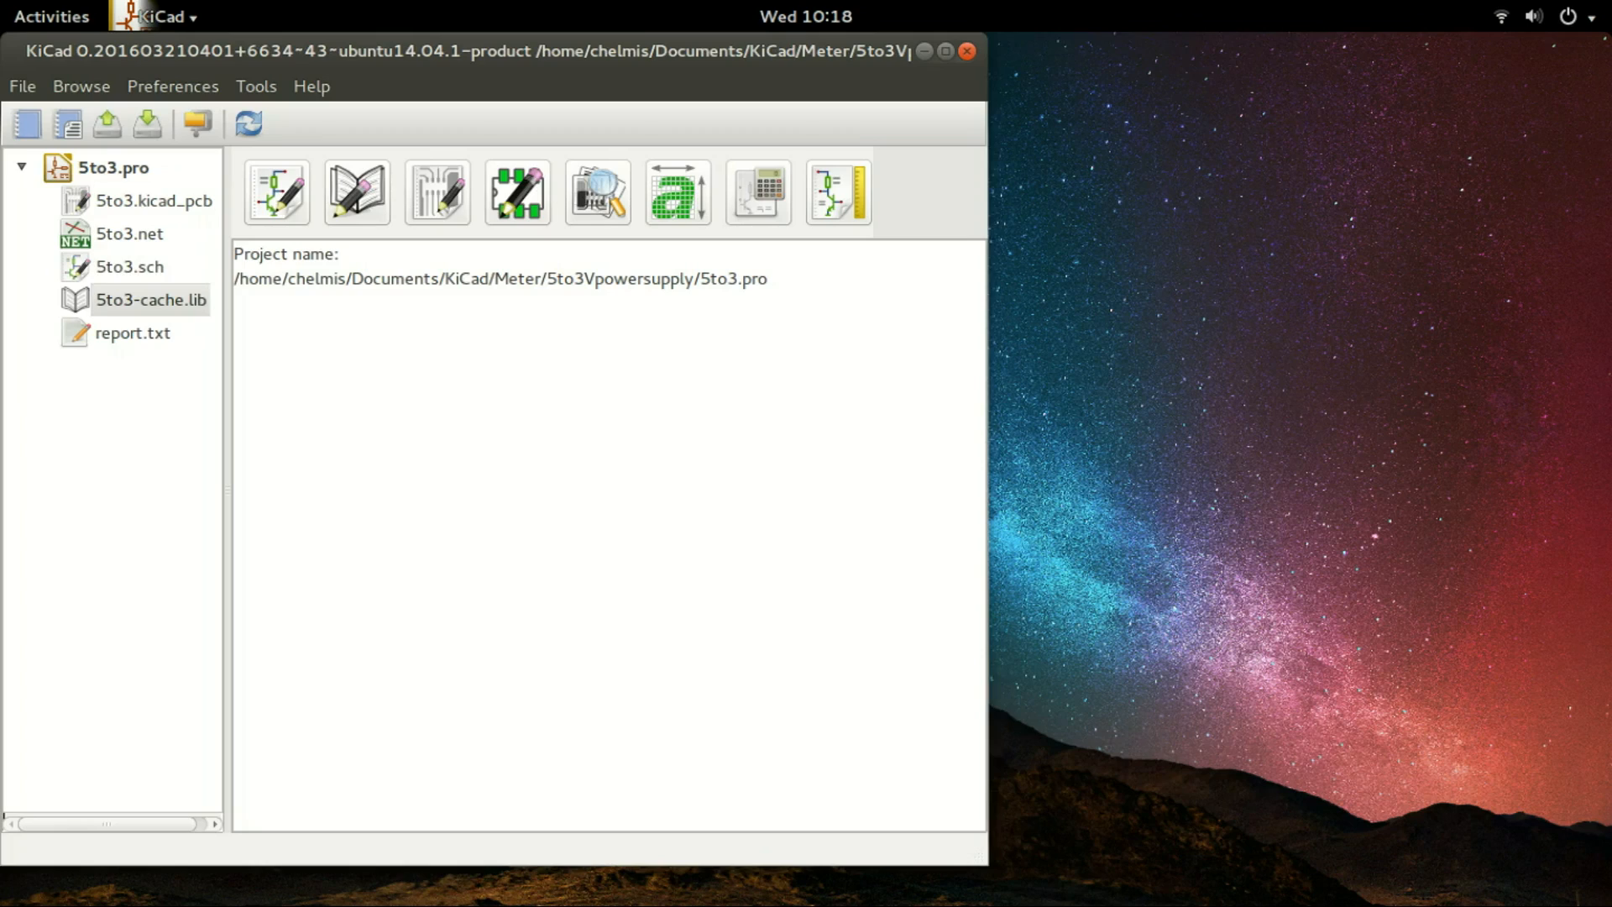
pyautogui.click(967, 50)
pyautogui.press('super')
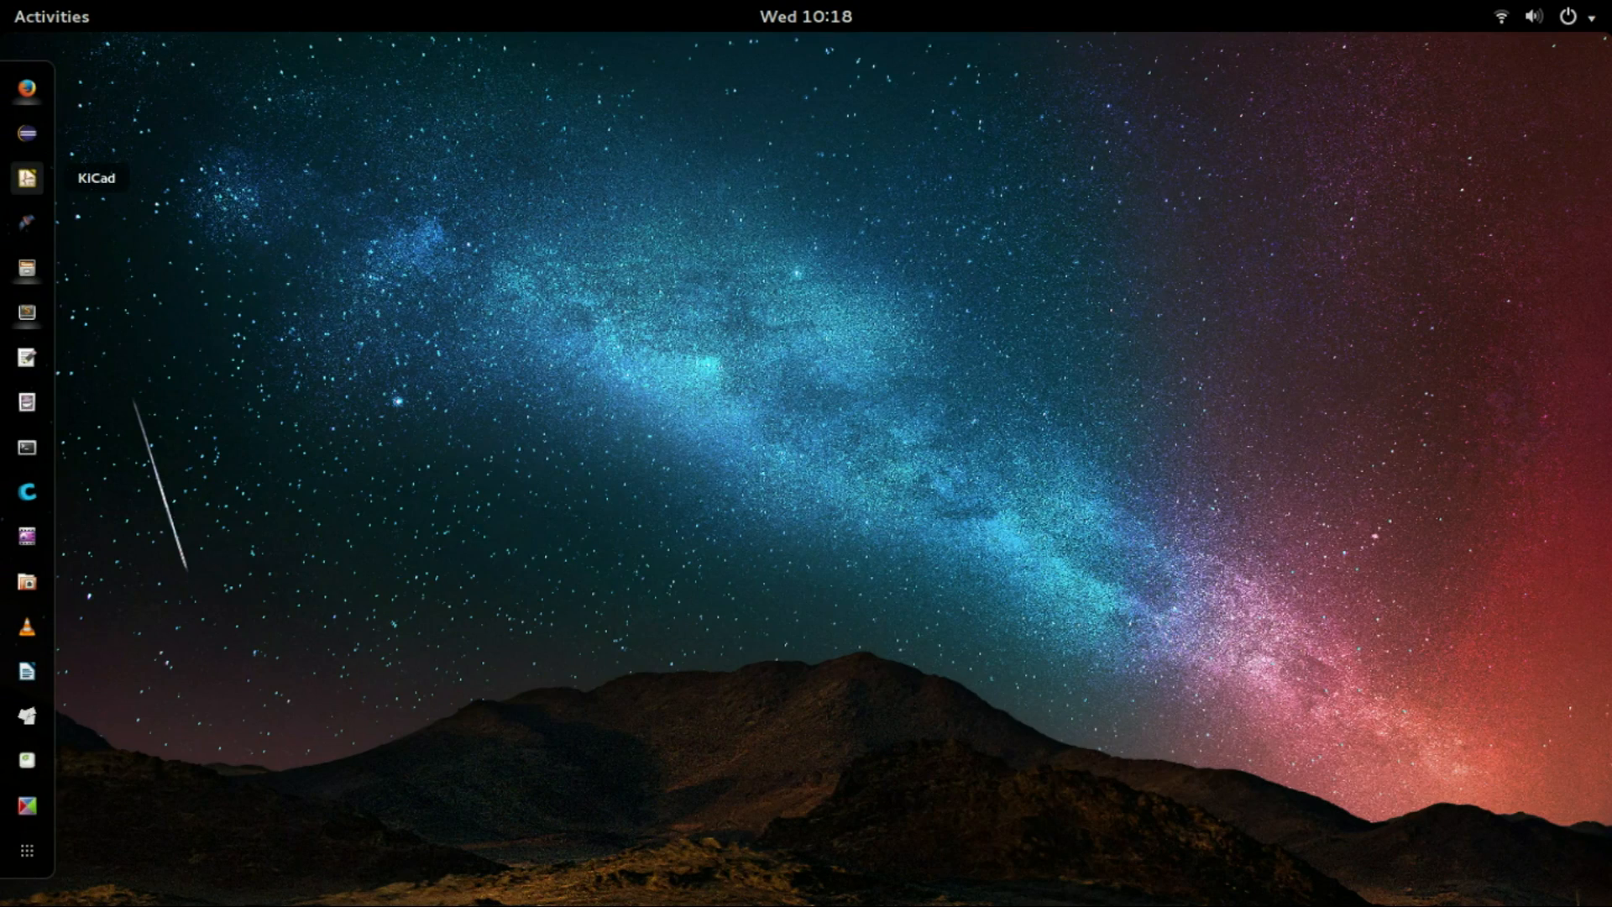
pyautogui.click(26, 177)
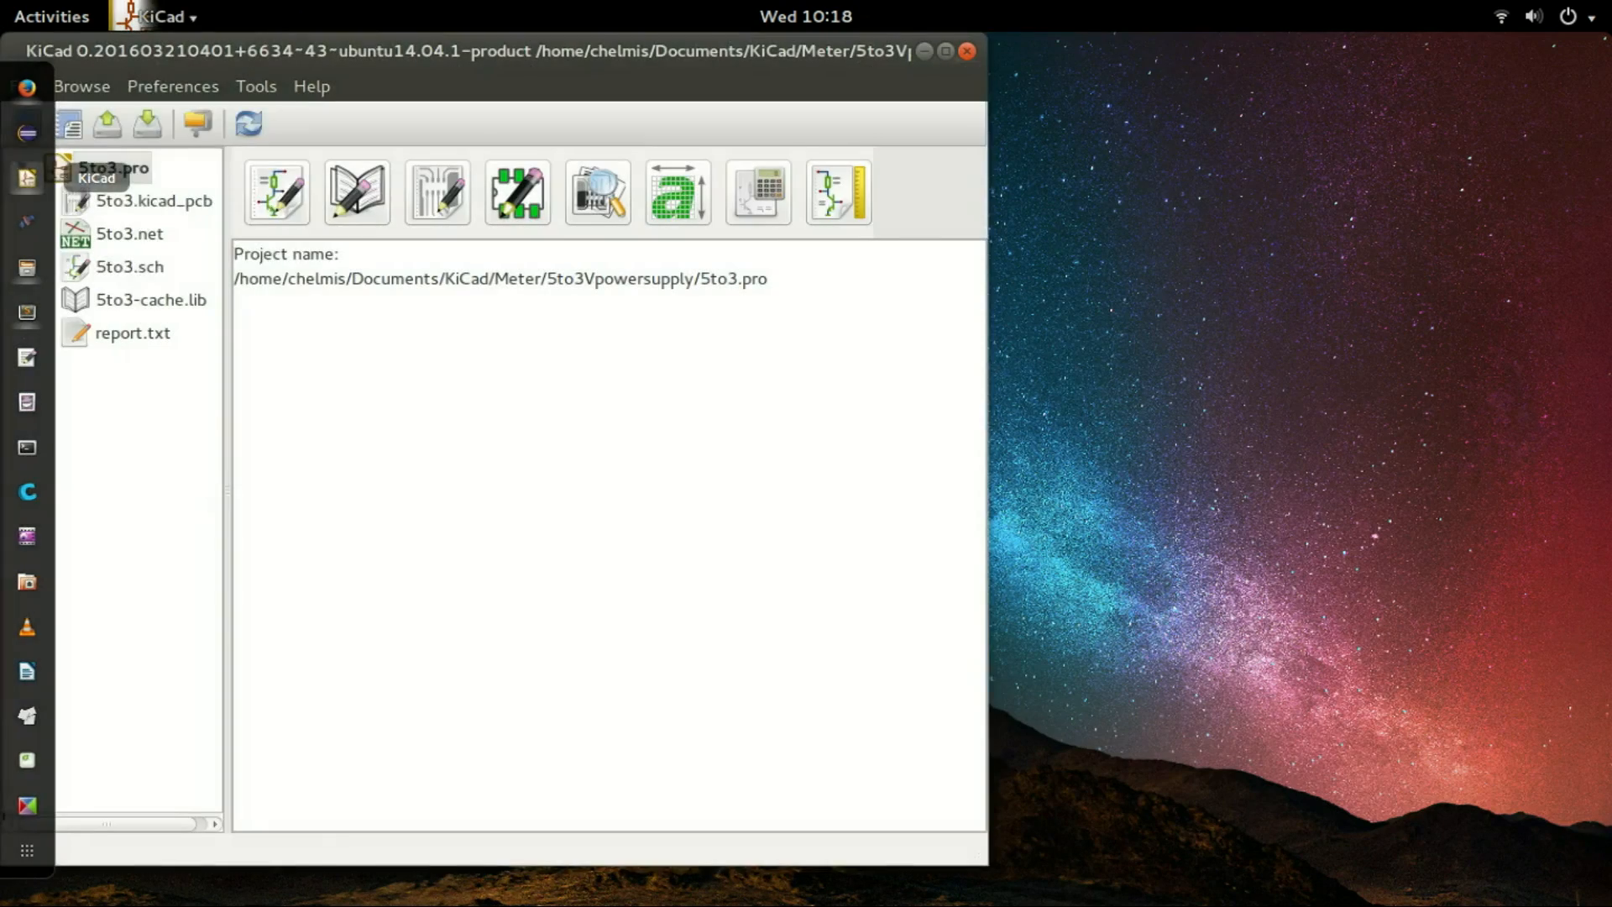
# Step: Check the names and folders in the path configuration
pyautogui.click(172, 86)
pyautogui.click(180, 118)
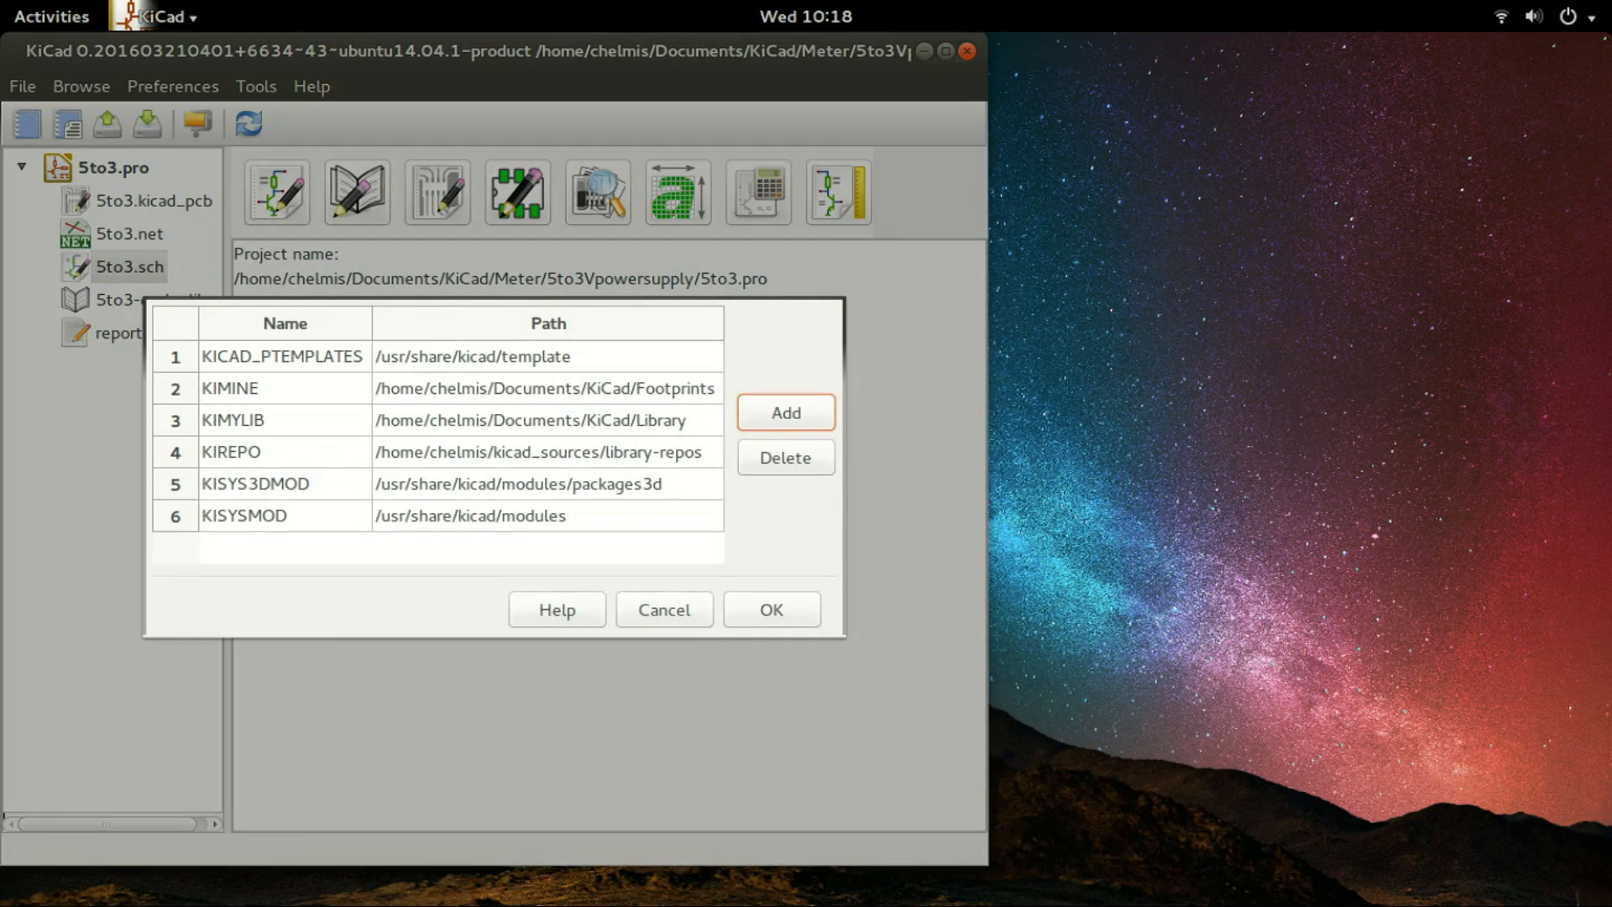
pyautogui.press('Escape')
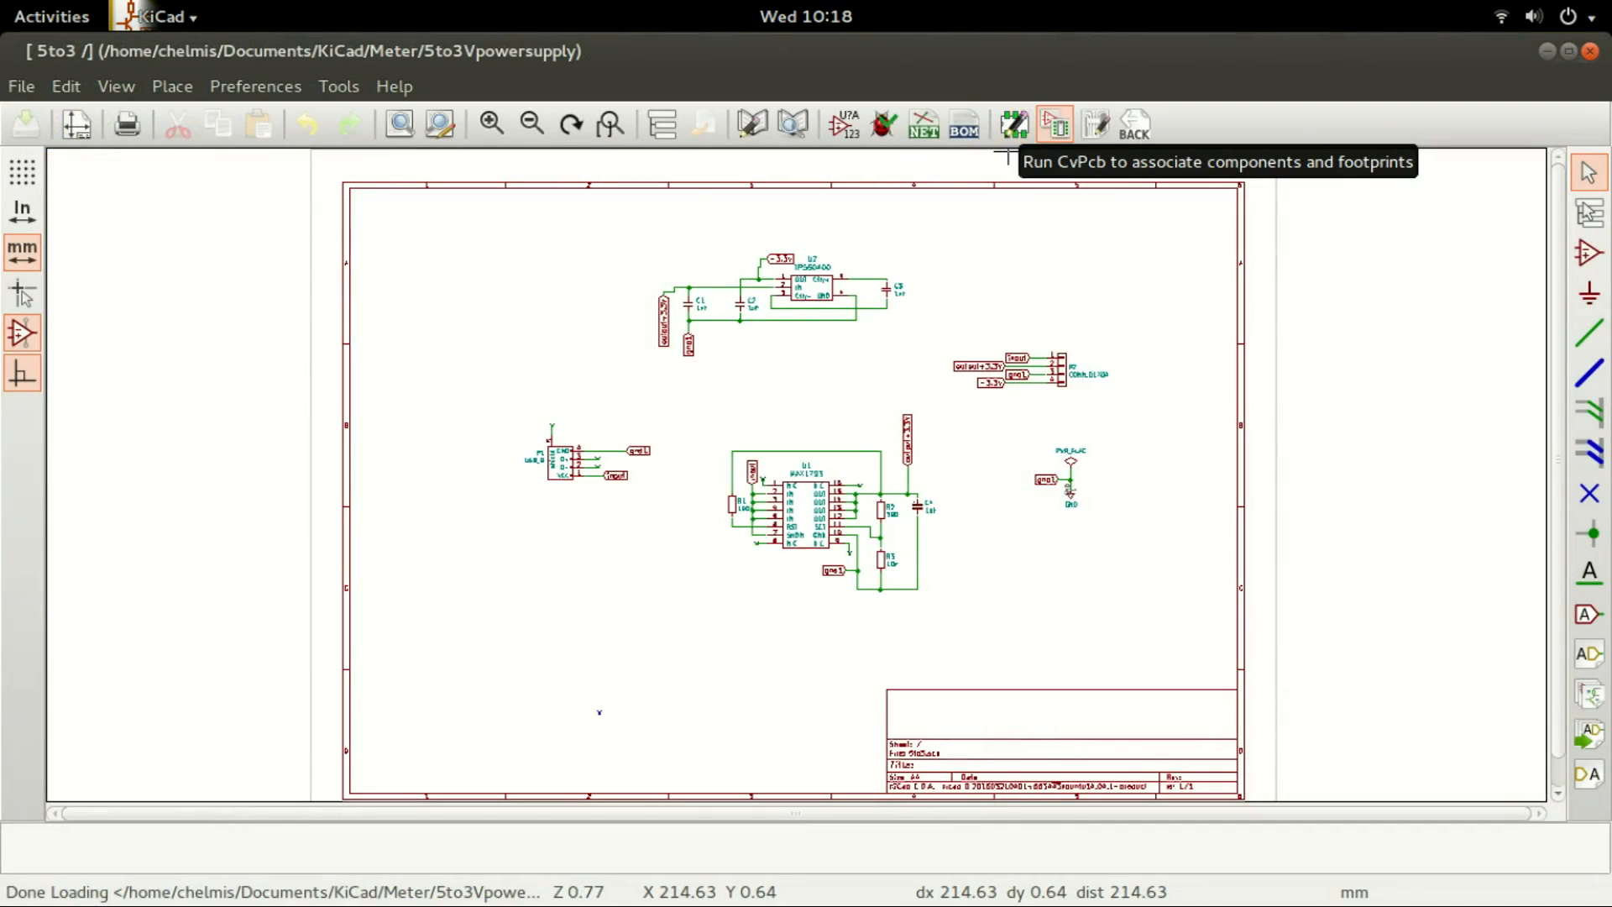
# Step: Open the Footprint Editor from the schematic's PCB editor and load the TPS60400 footprint from the tps60400 library
pyautogui.click(1095, 124)
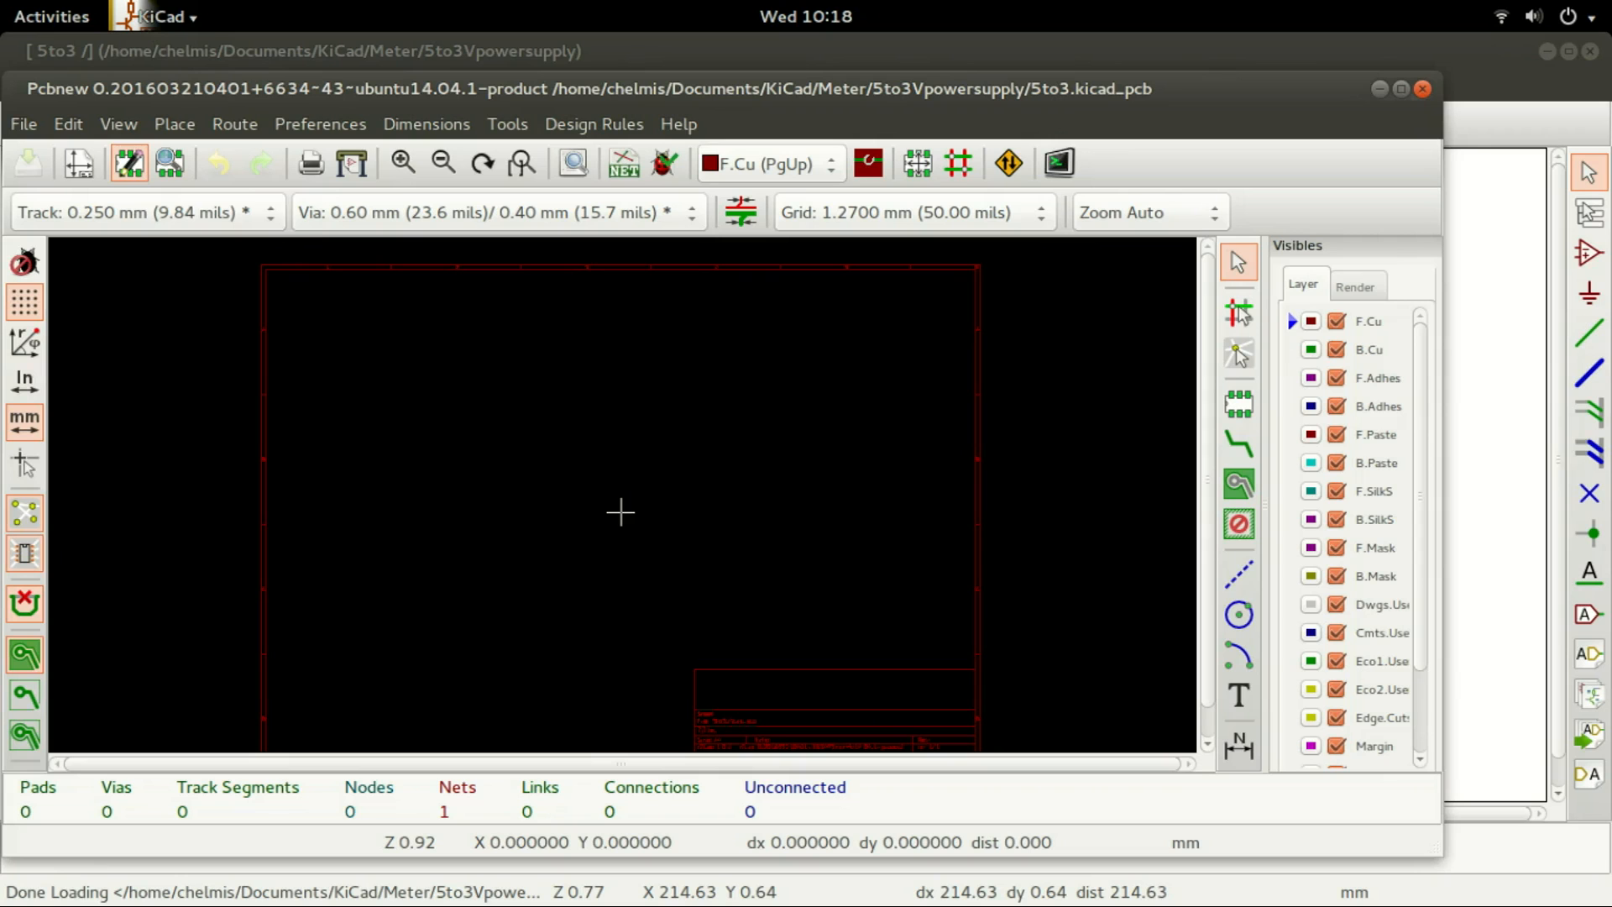
pyautogui.click(129, 163)
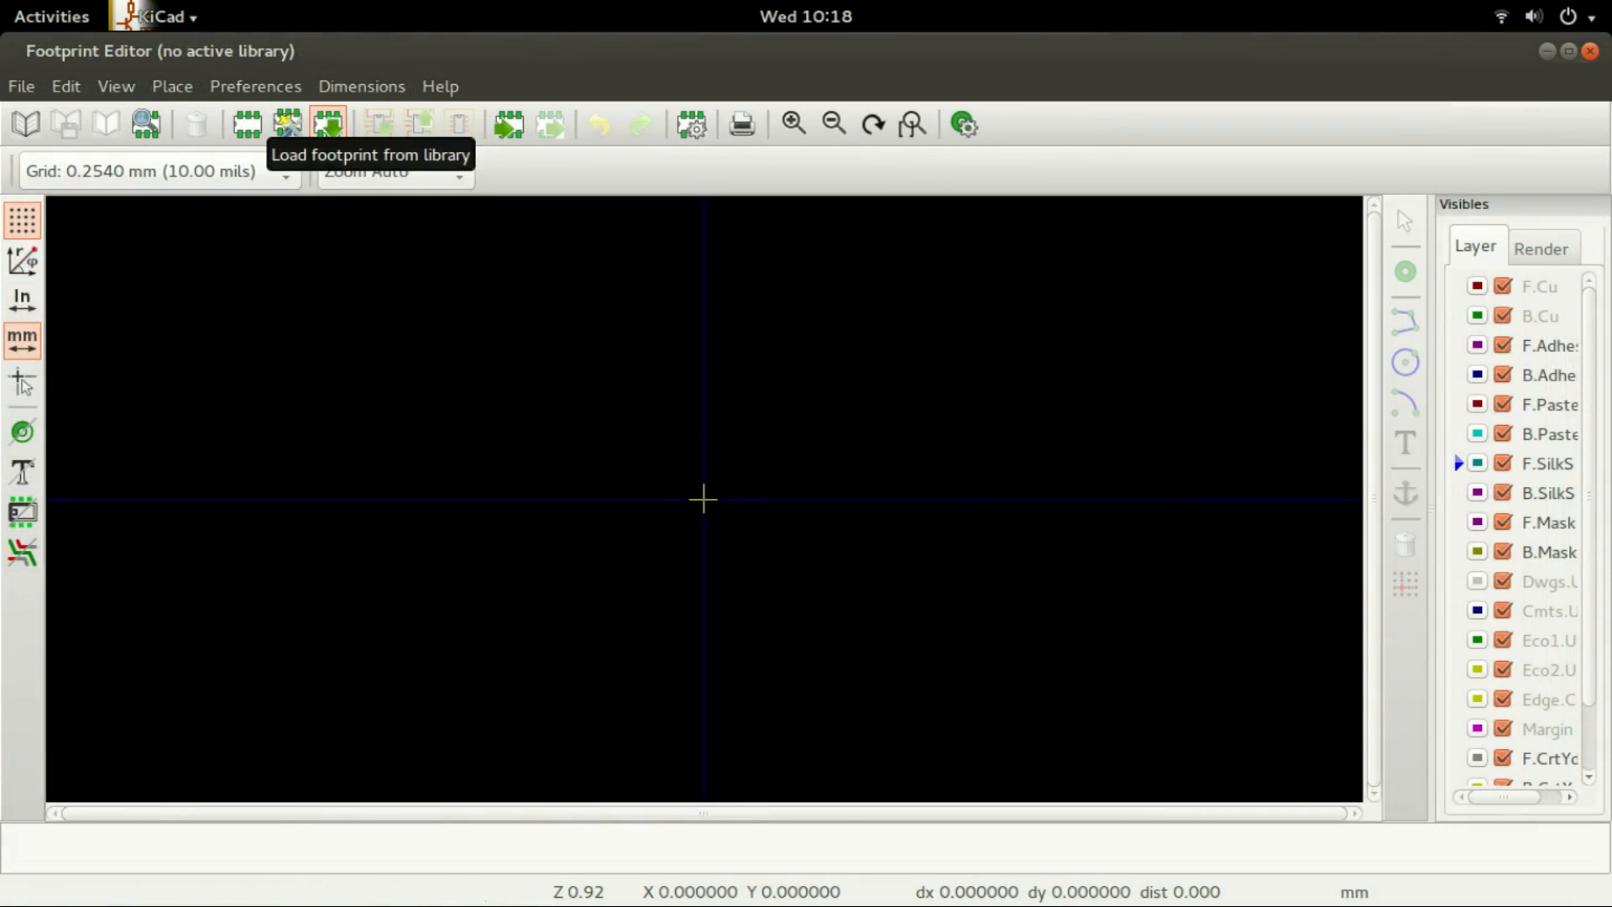
pyautogui.click(329, 125)
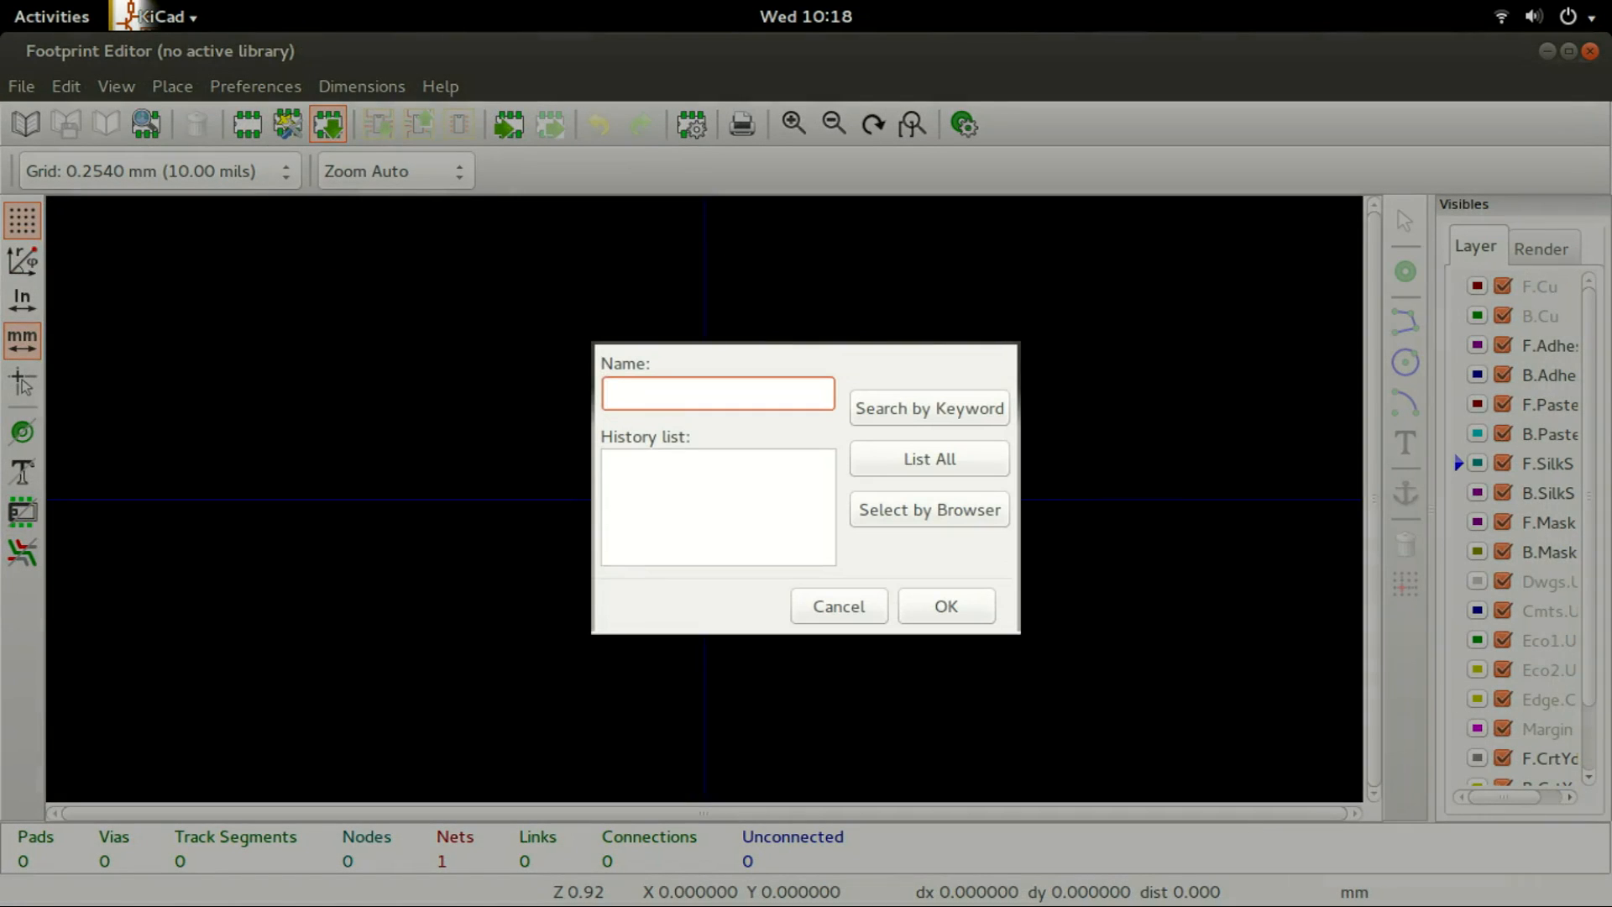
pyautogui.write('tp')
pyautogui.press('Return')
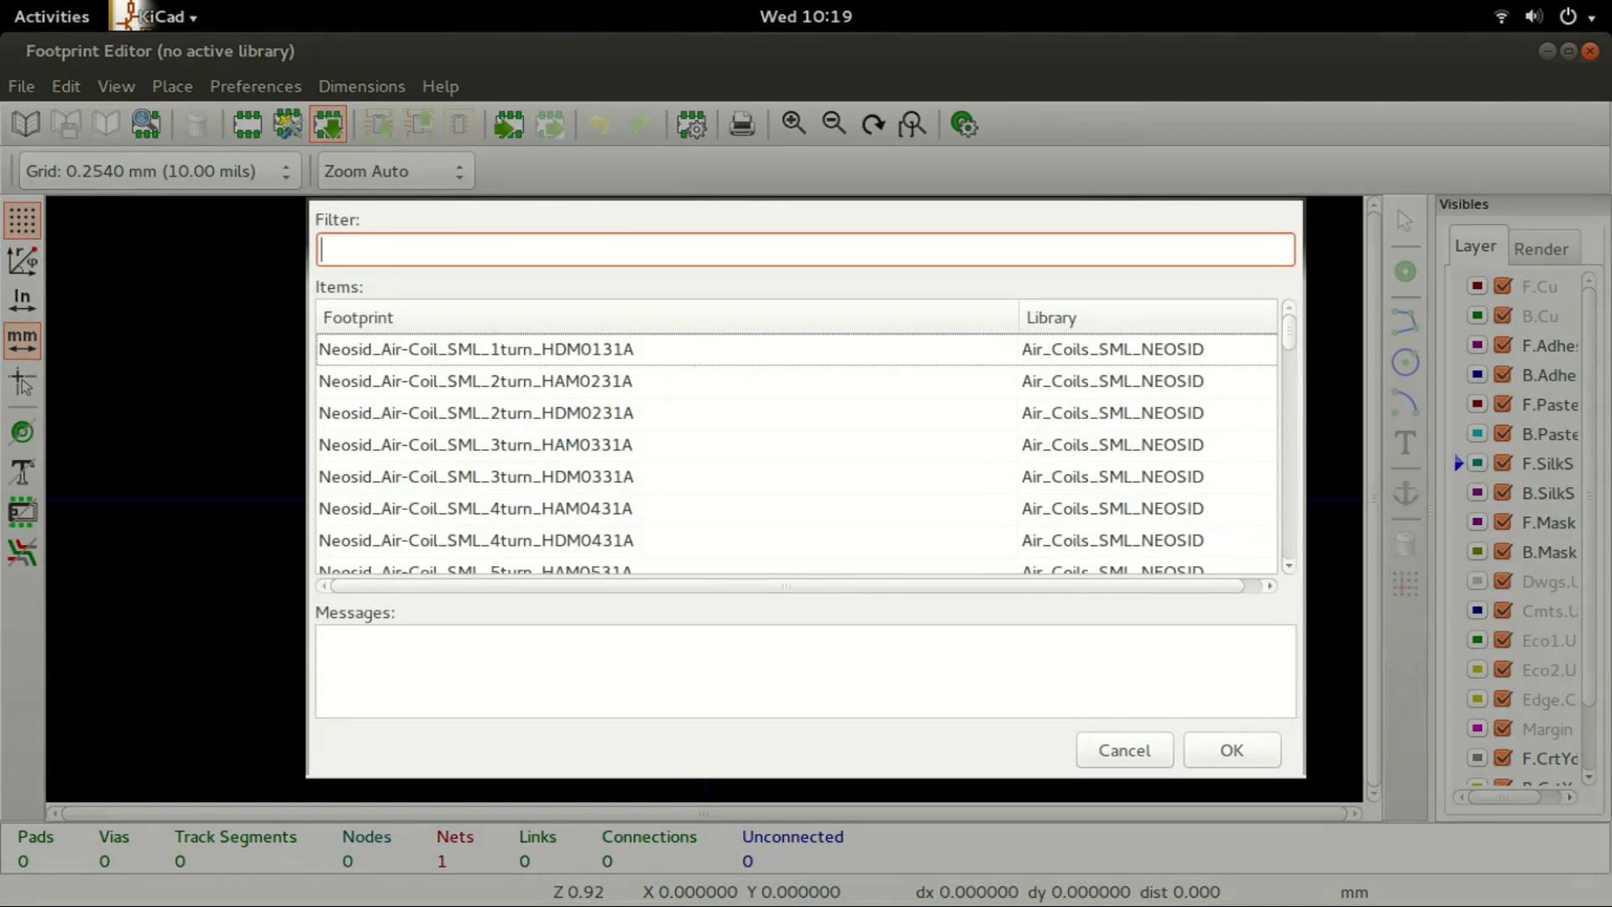
pyautogui.write('tp')
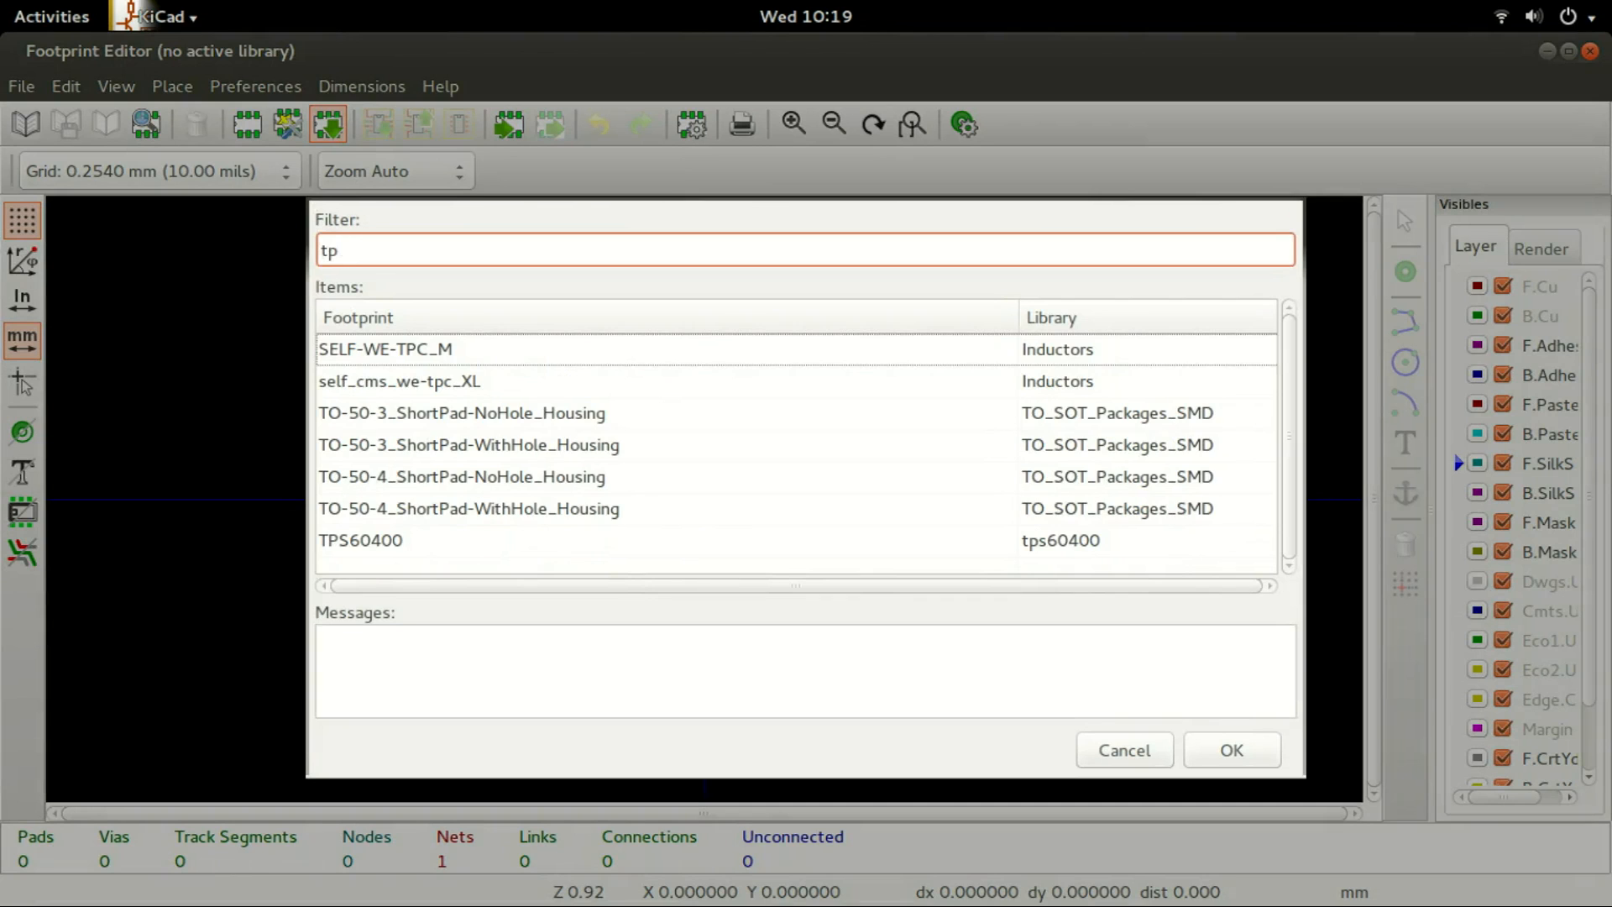
pyautogui.write('s')
pyautogui.click(361, 349)
pyautogui.press('Return')
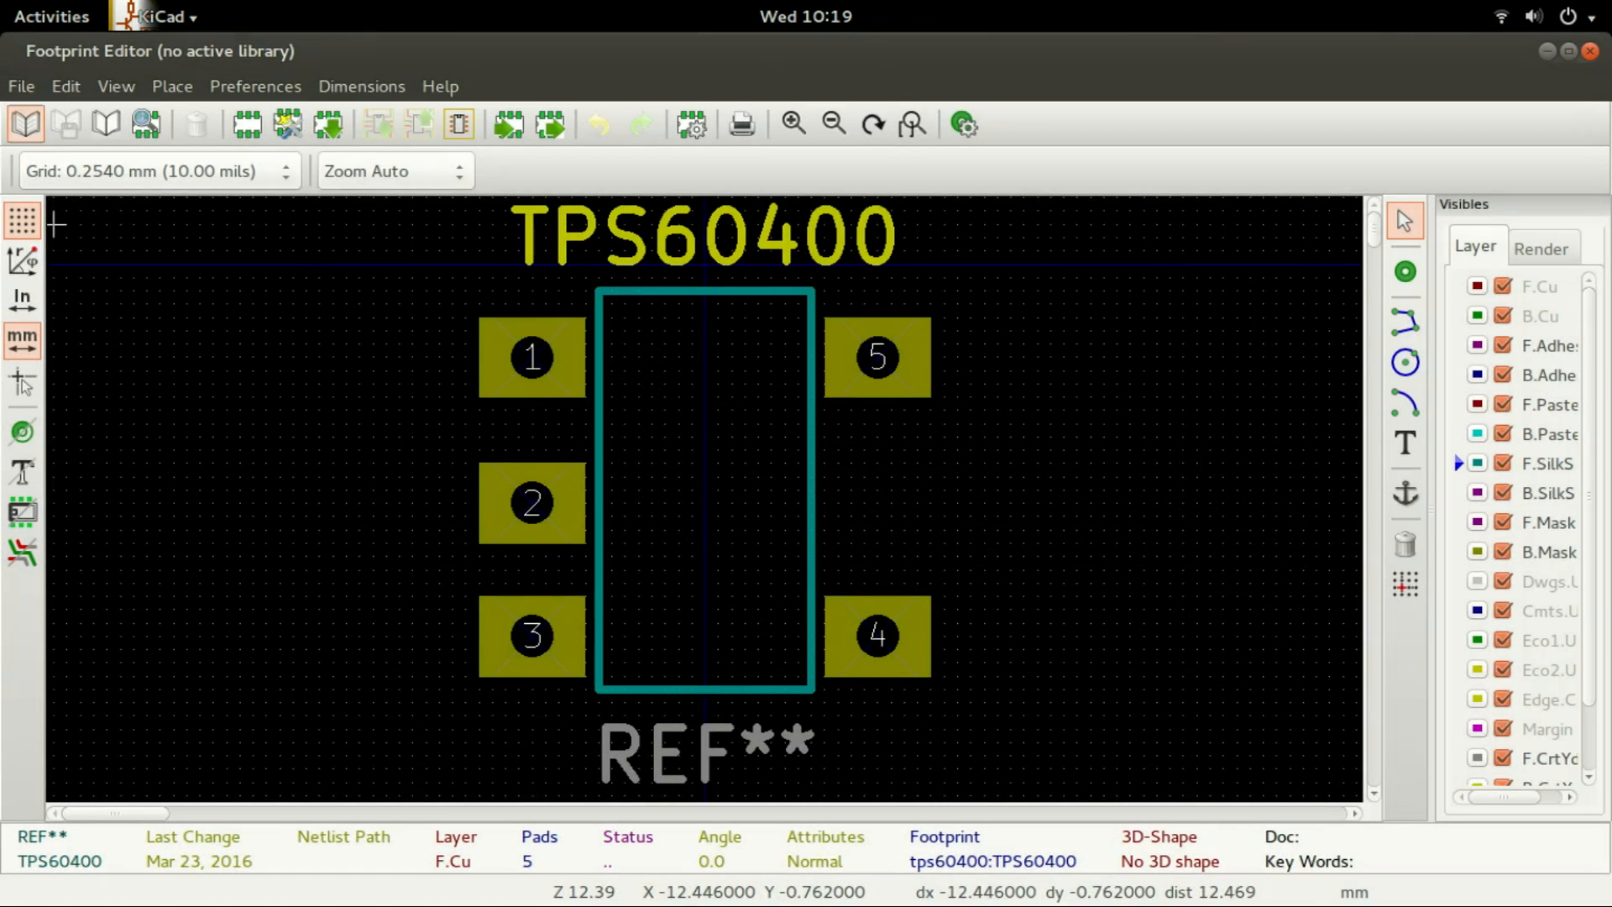
# Step: Set tps60400 as the active footprint library
pyautogui.click(25, 124)
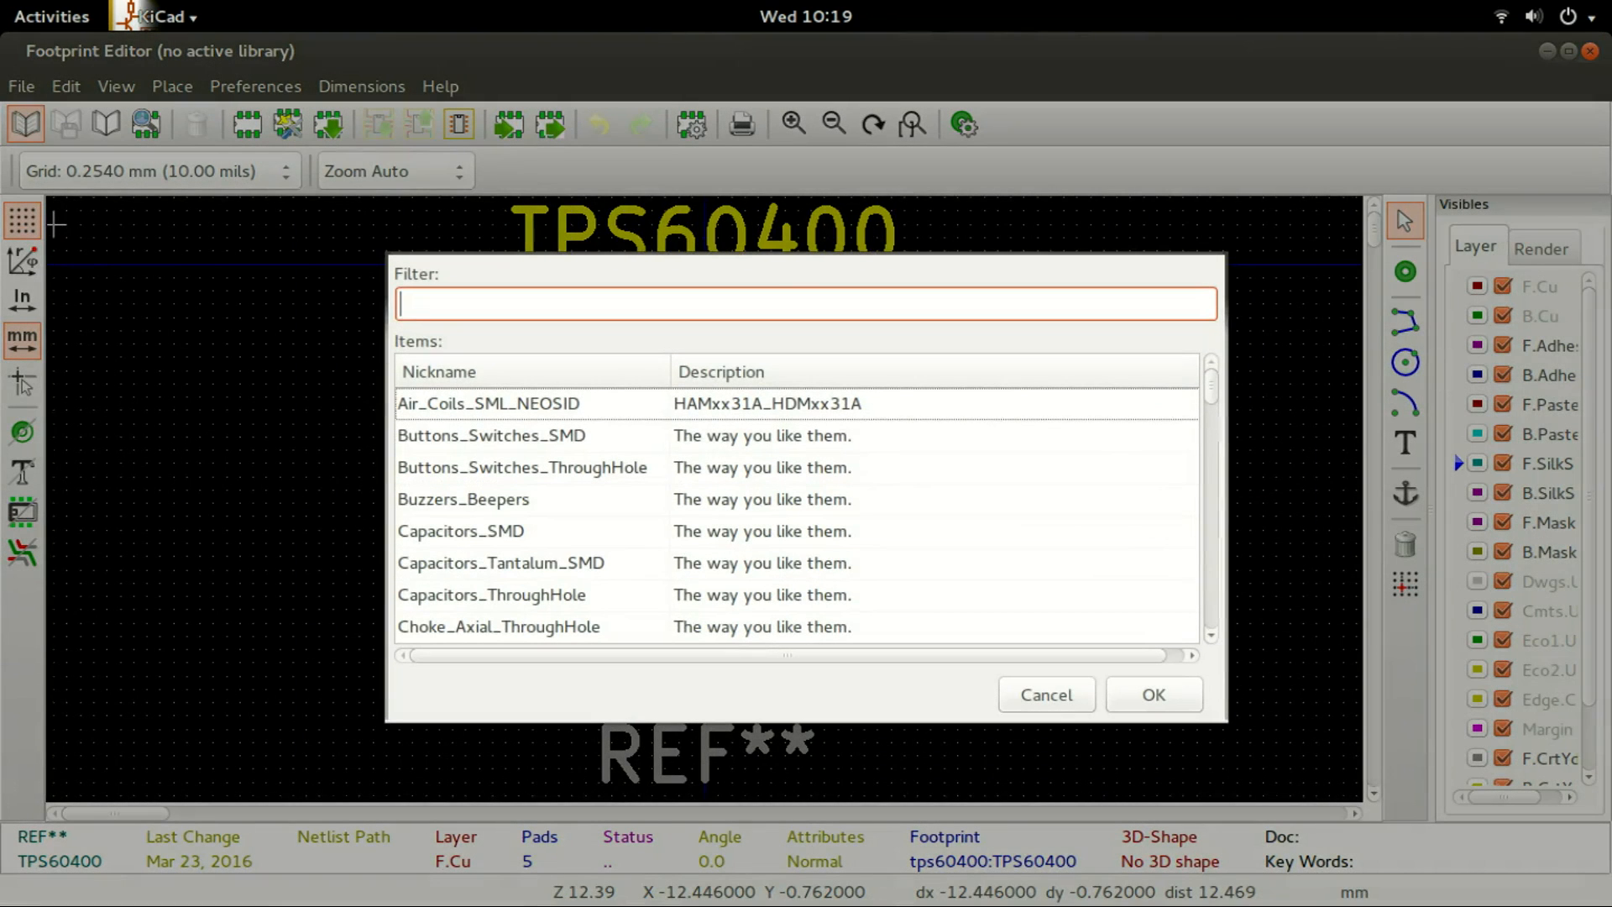
pyautogui.scroll(-20, 796, 515)
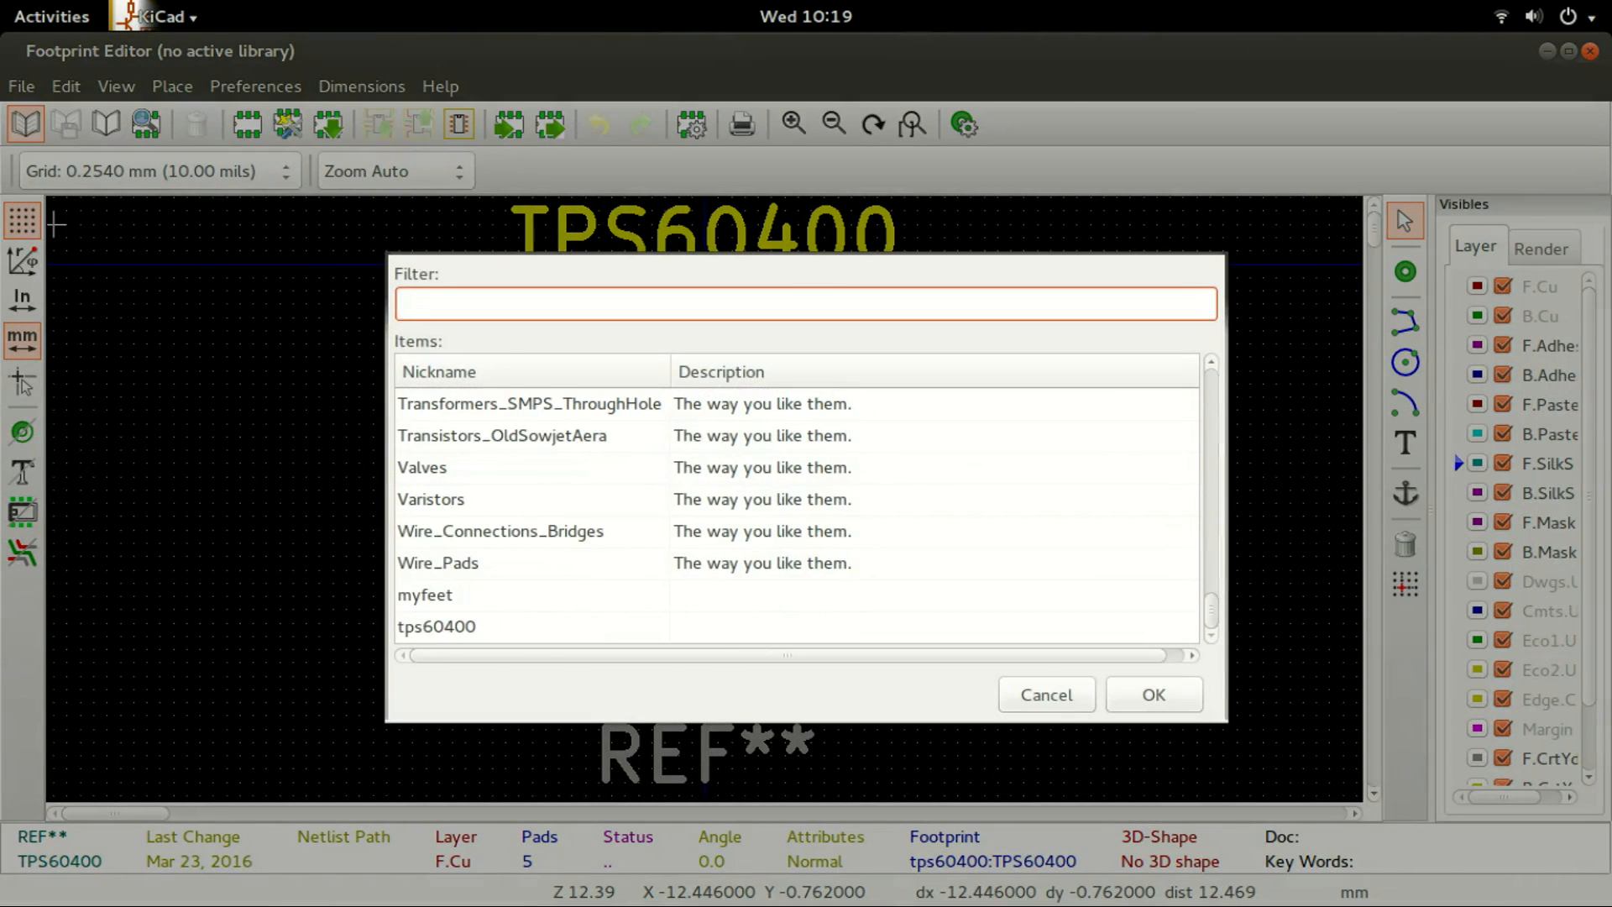
pyautogui.click(437, 627)
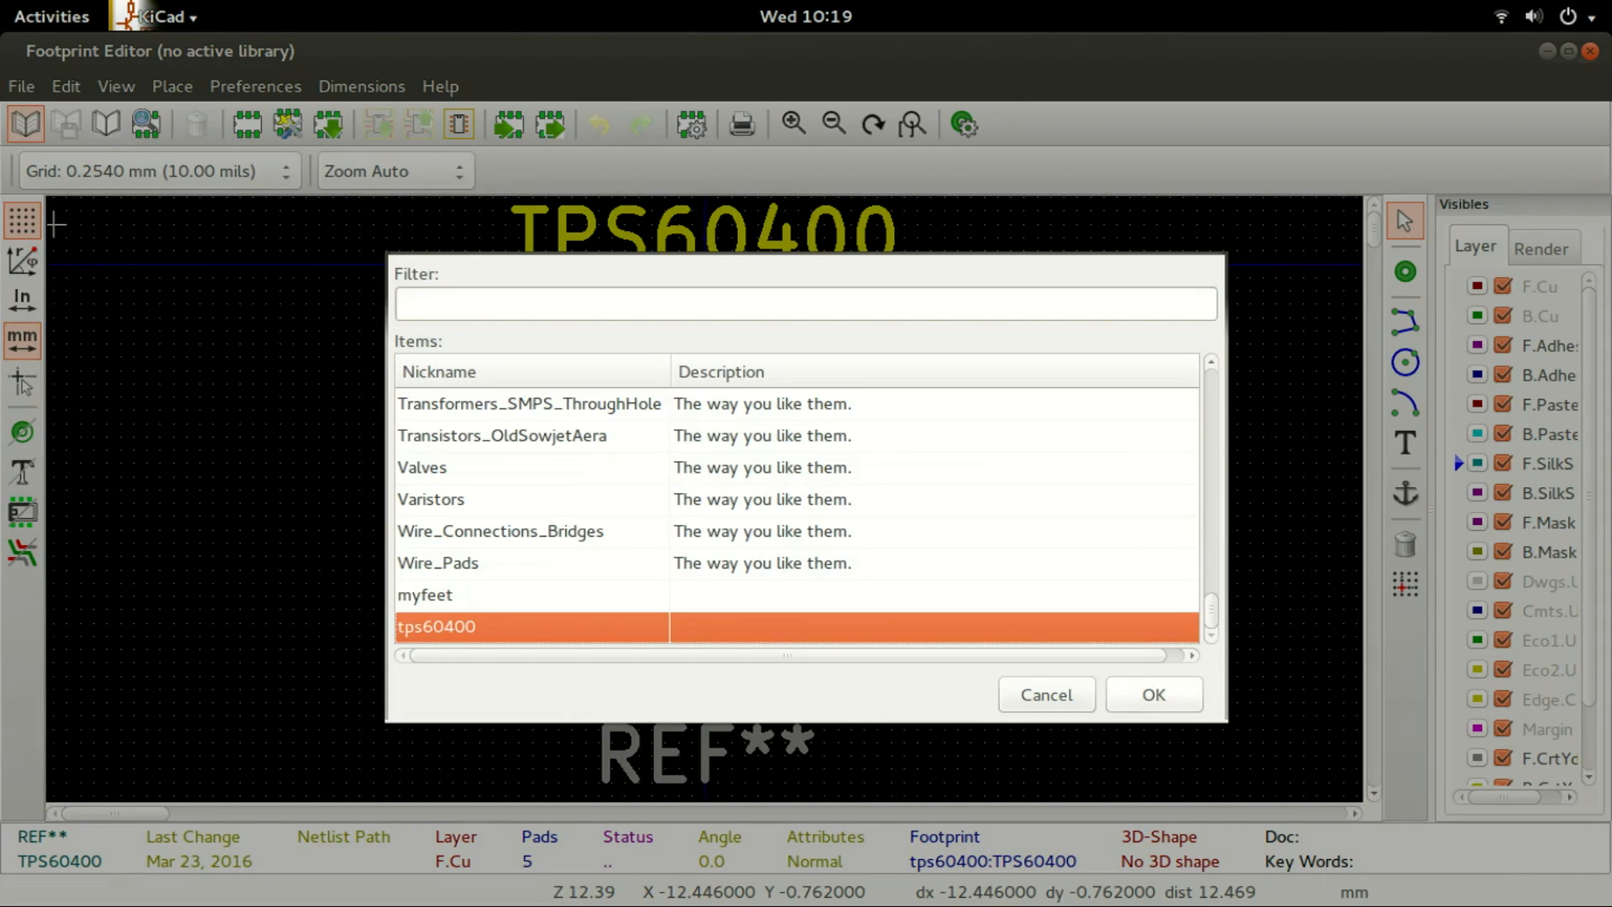
pyautogui.press('Return')
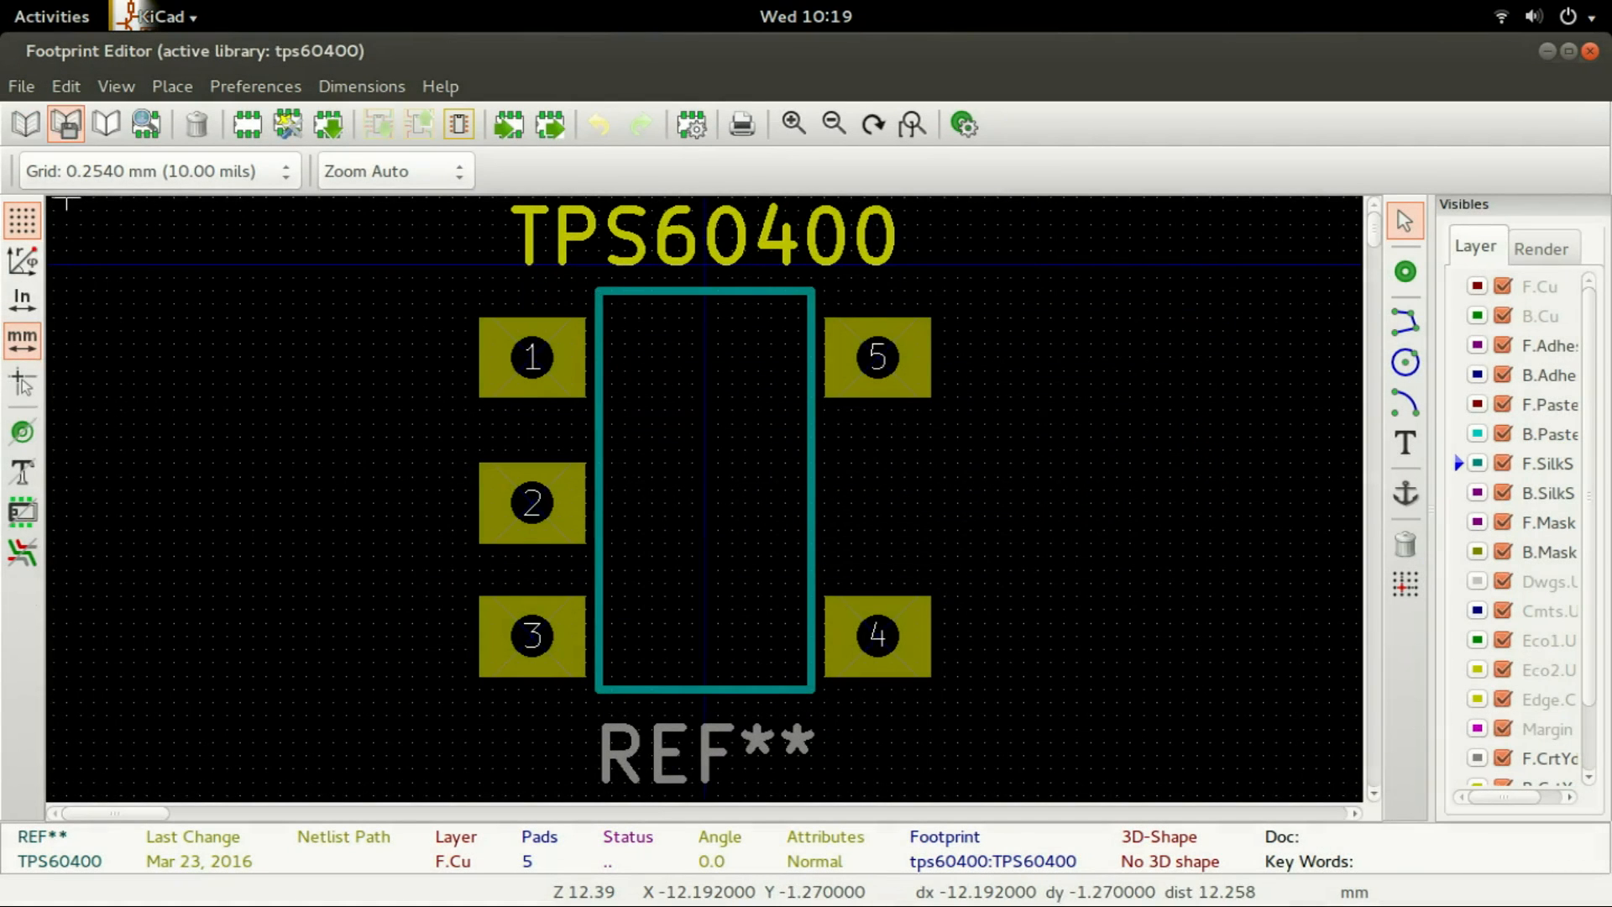
# Step: Save the footprint as TPS60400 in the active library, and close the Footprint Editor and the PCB editor
pyautogui.click(65, 125)
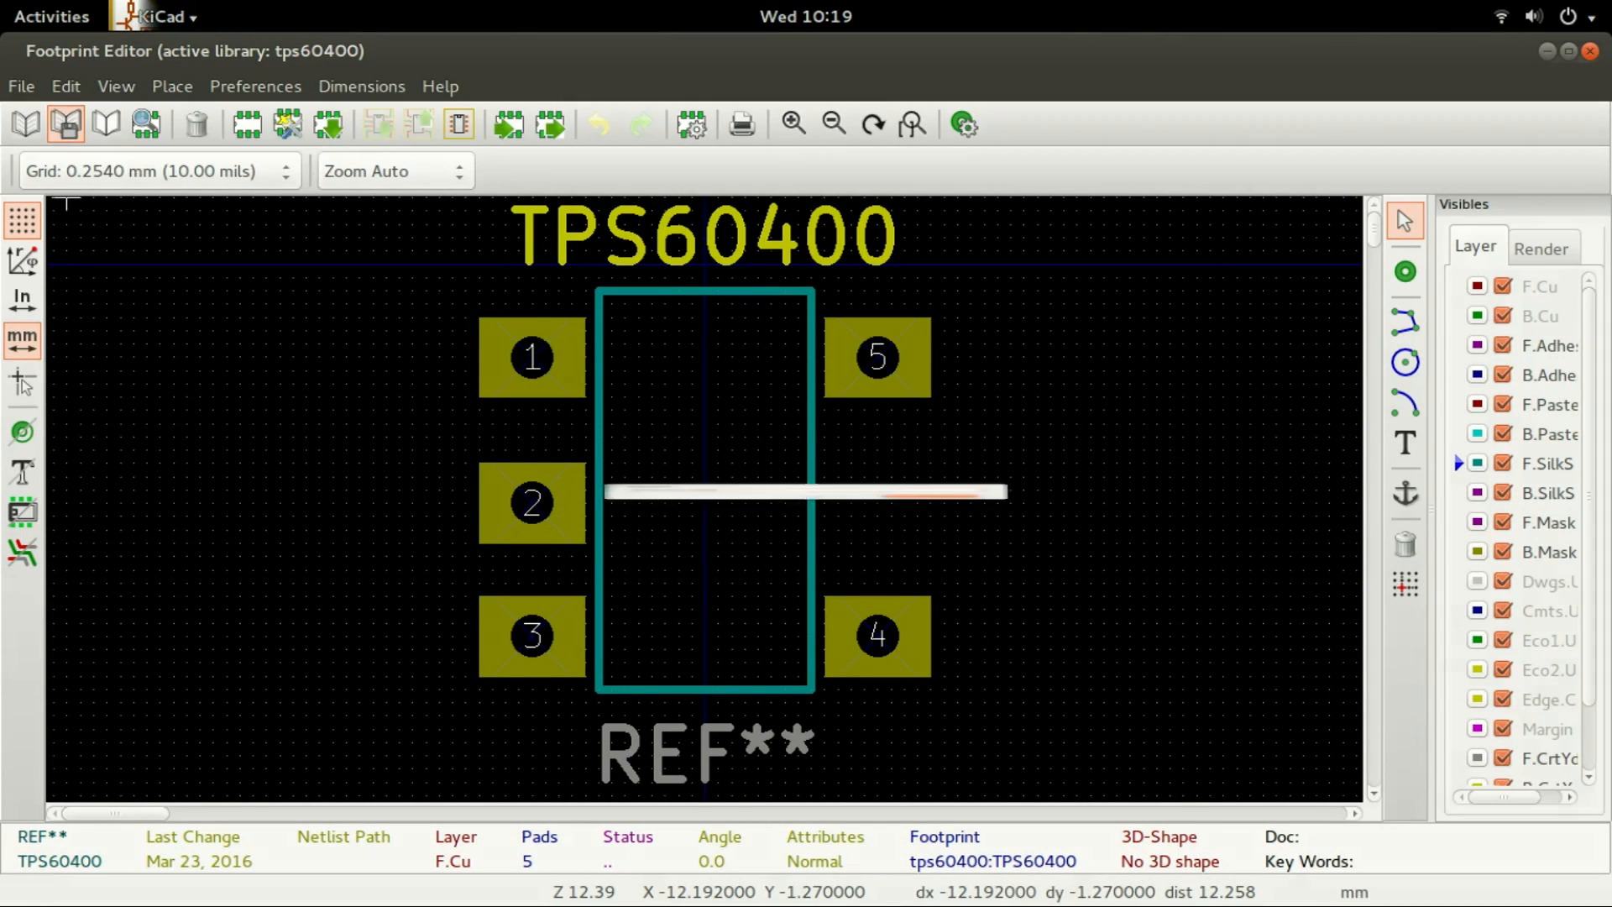
pyautogui.press('Return')
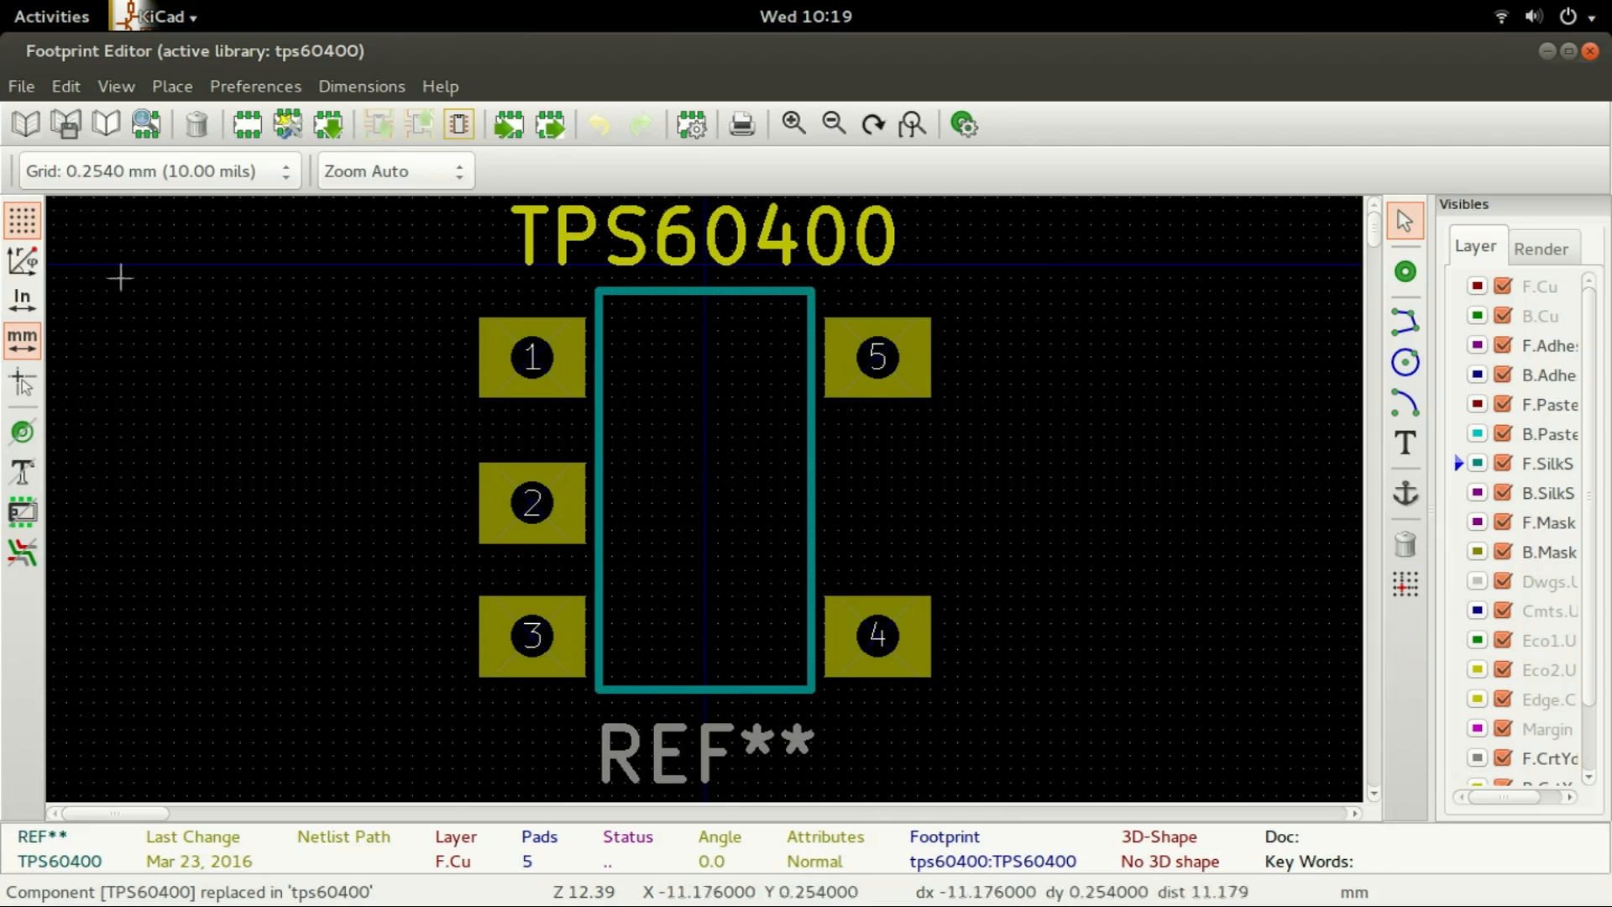
pyautogui.click(65, 124)
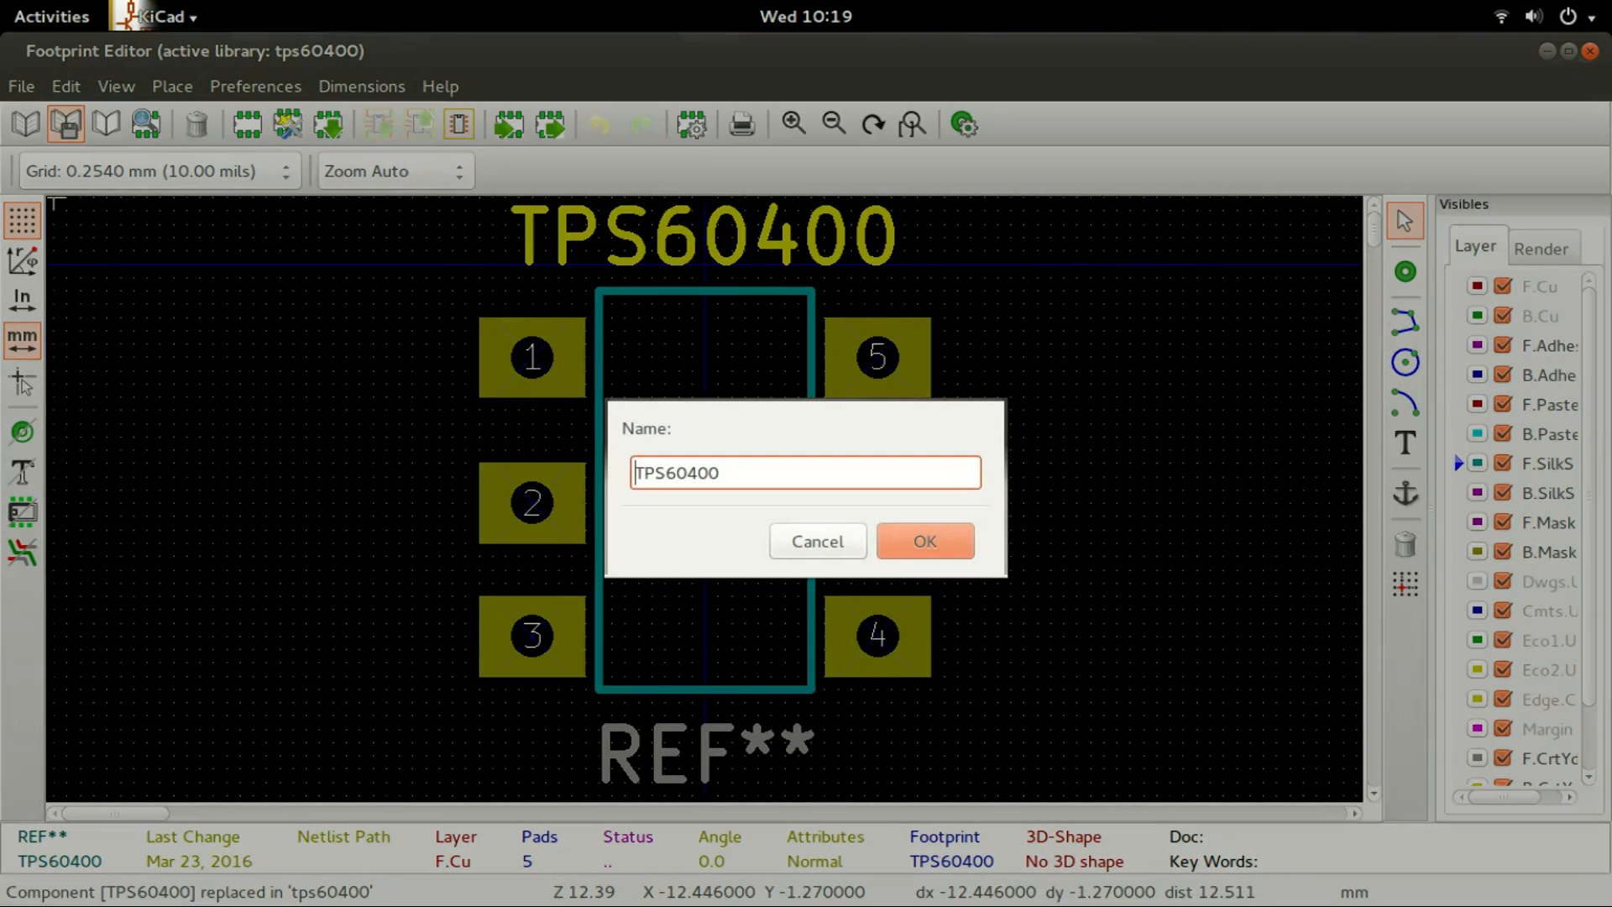
pyautogui.press('Return')
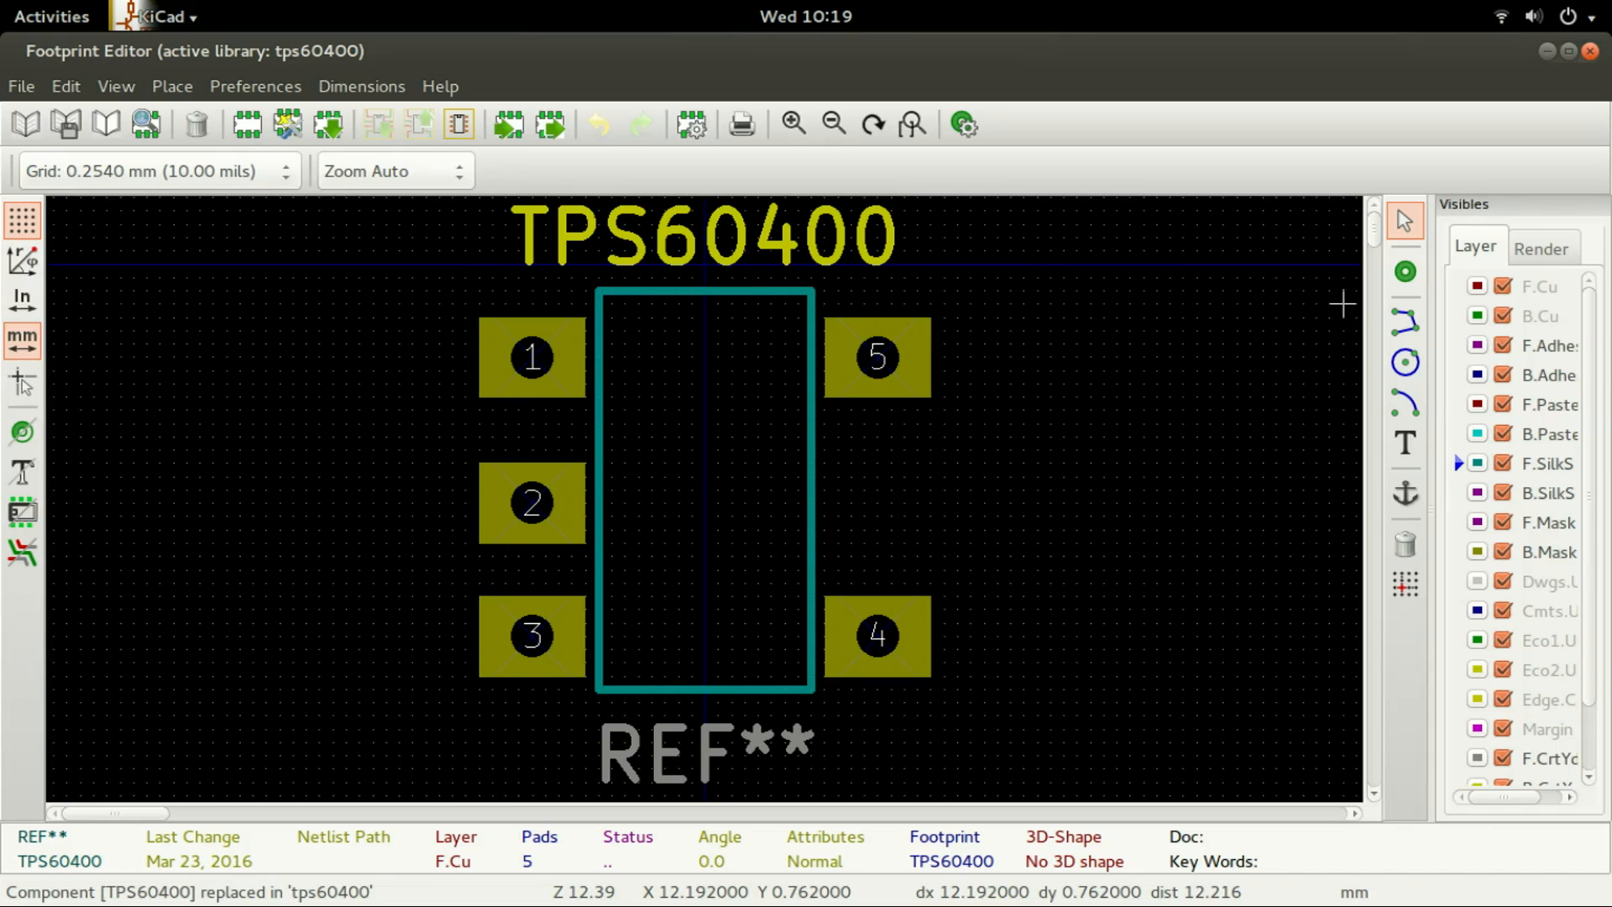
pyautogui.click(1591, 51)
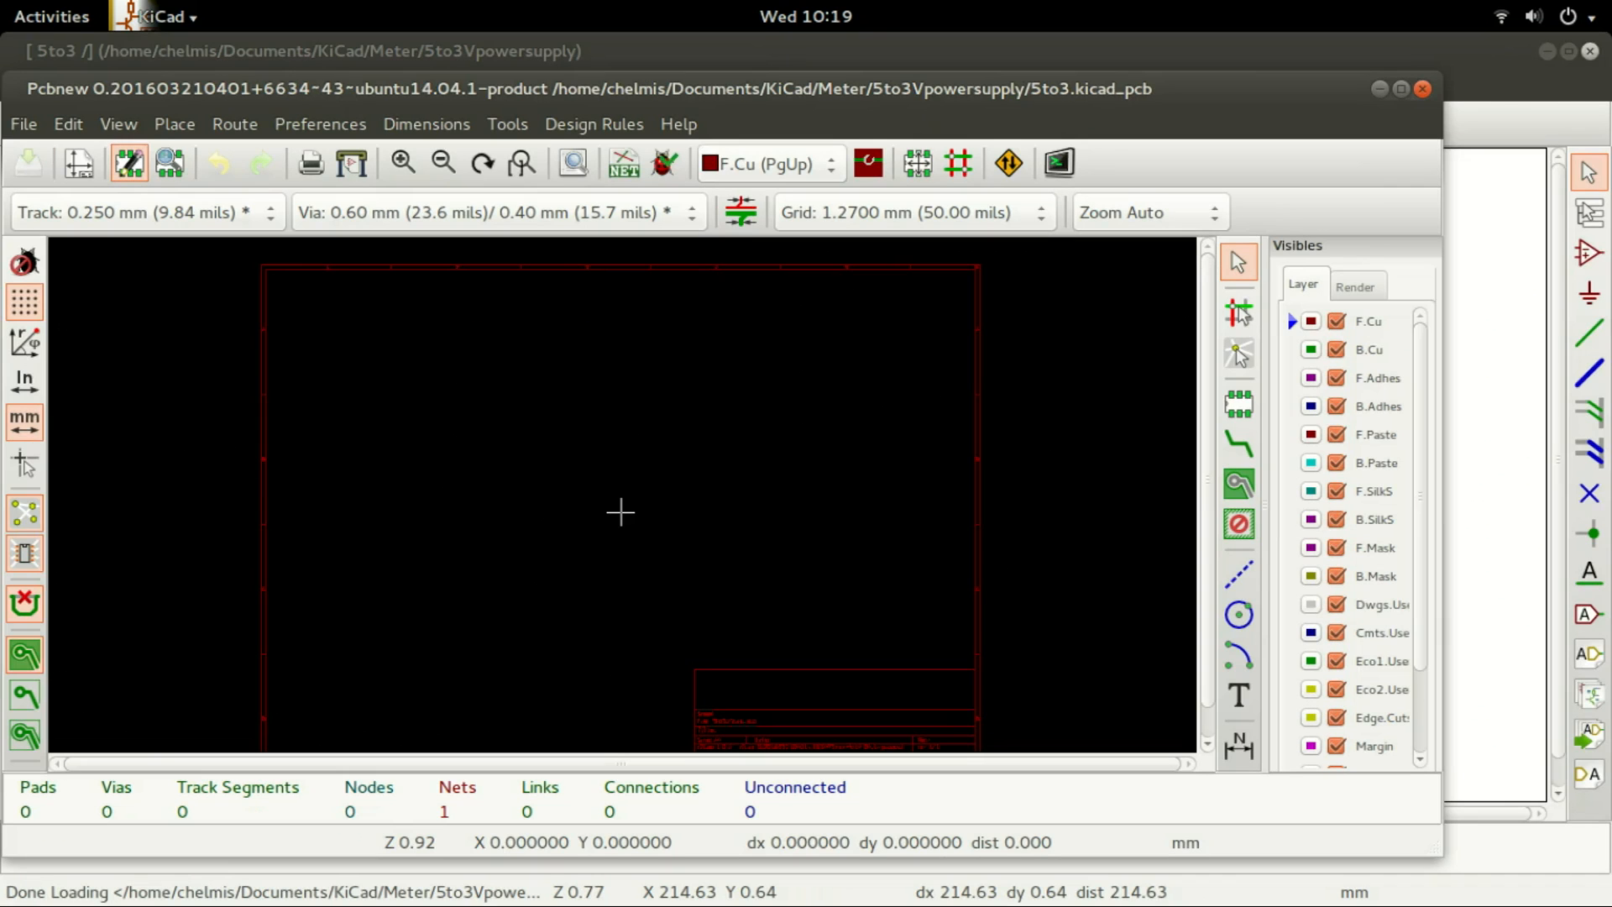
pyautogui.click(1423, 89)
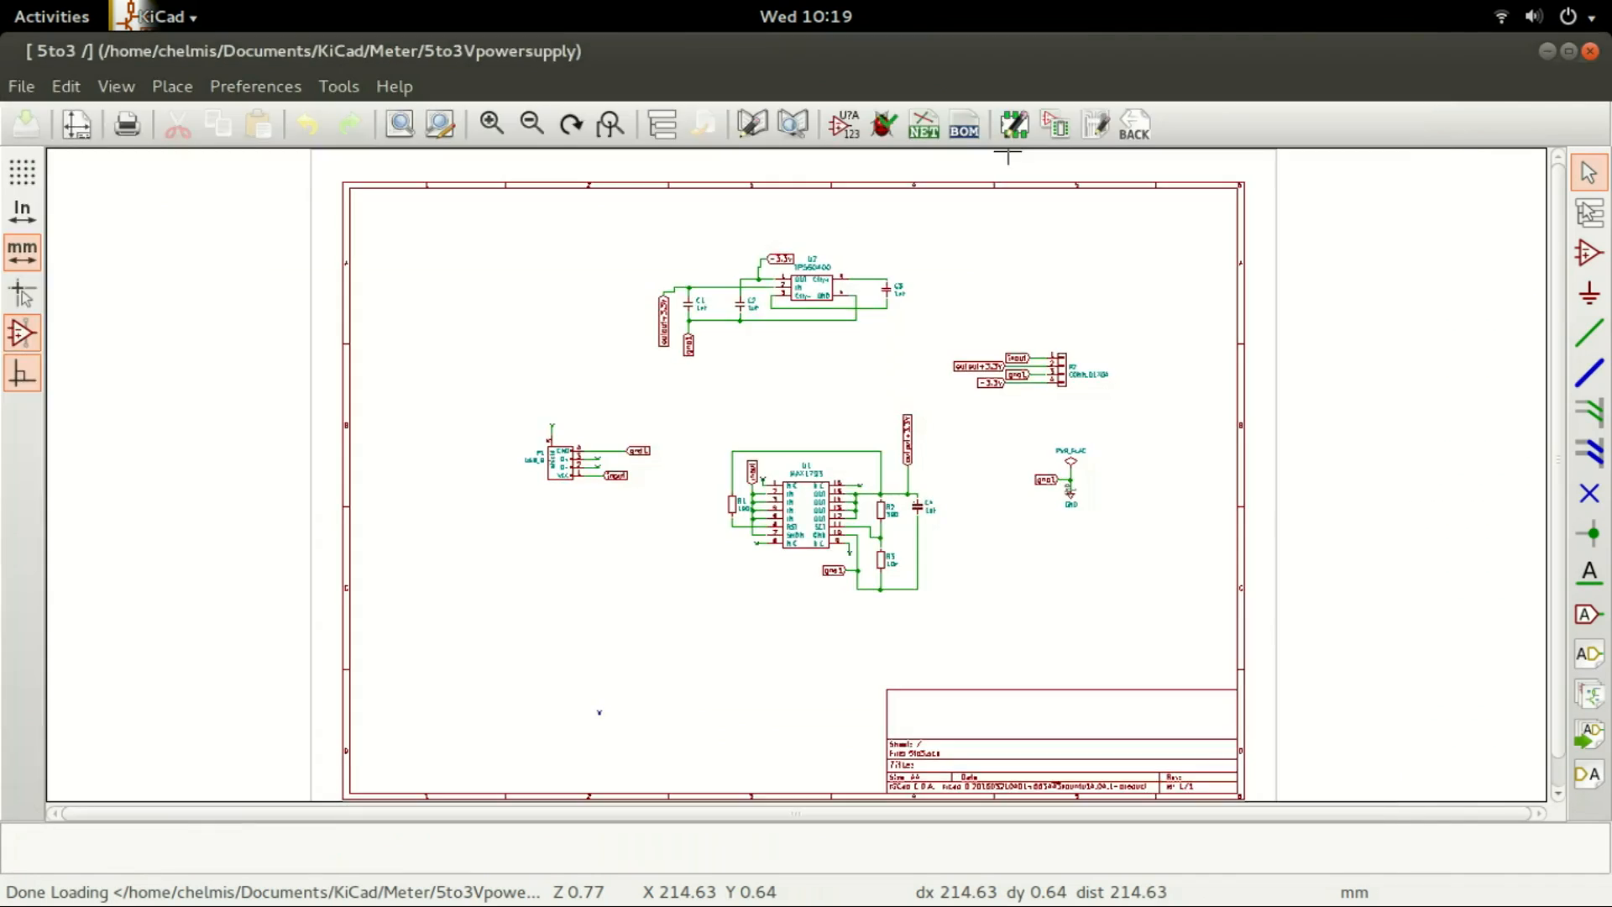
# Step: Generate the schematic's netlist in the default Pcbnew format as 5to3.net
pyautogui.click(924, 124)
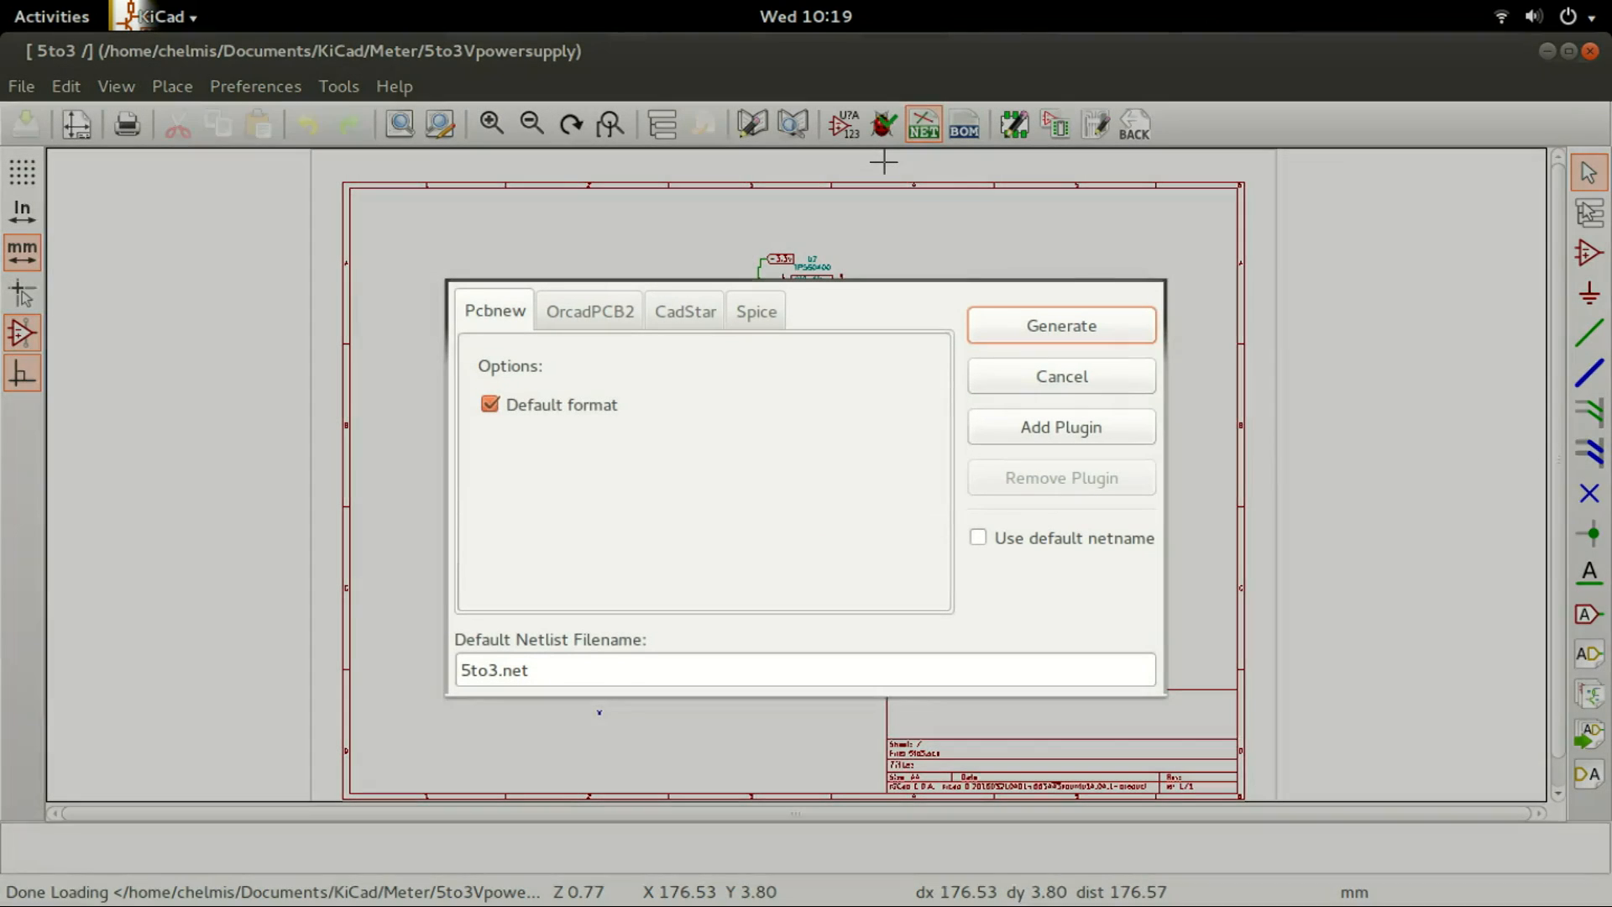
pyautogui.press('Return')
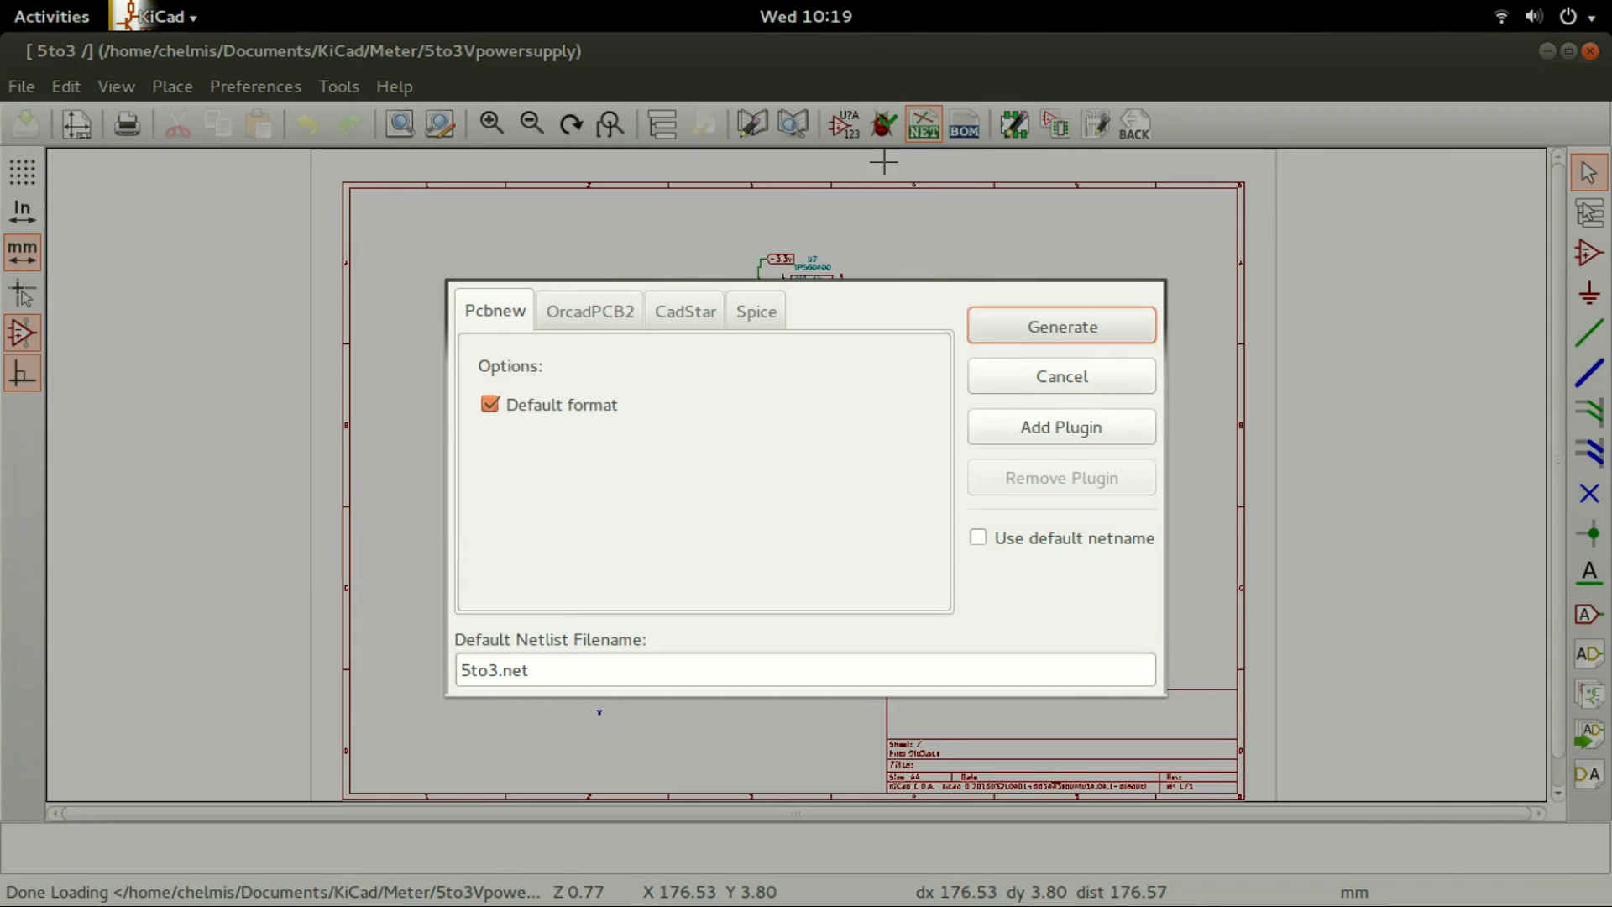
pyautogui.press('Return')
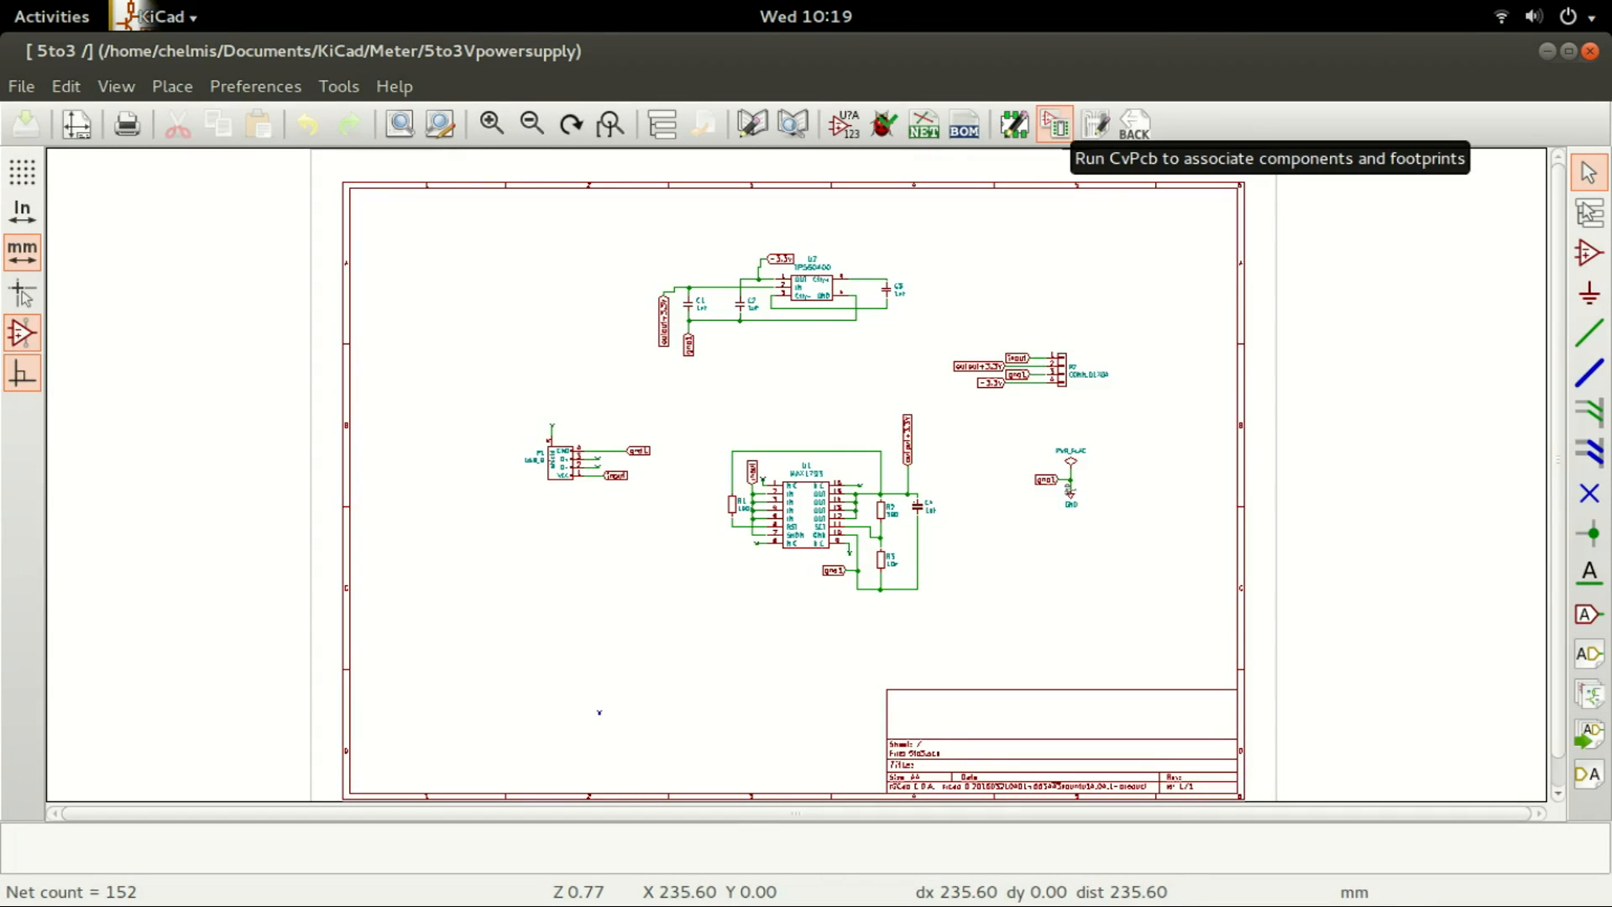
# Step: Open CvPcb and assign the Capacitors_SMD:C_0805 footprint to capacitors C1, C2, C3 and C4
pyautogui.click(1055, 125)
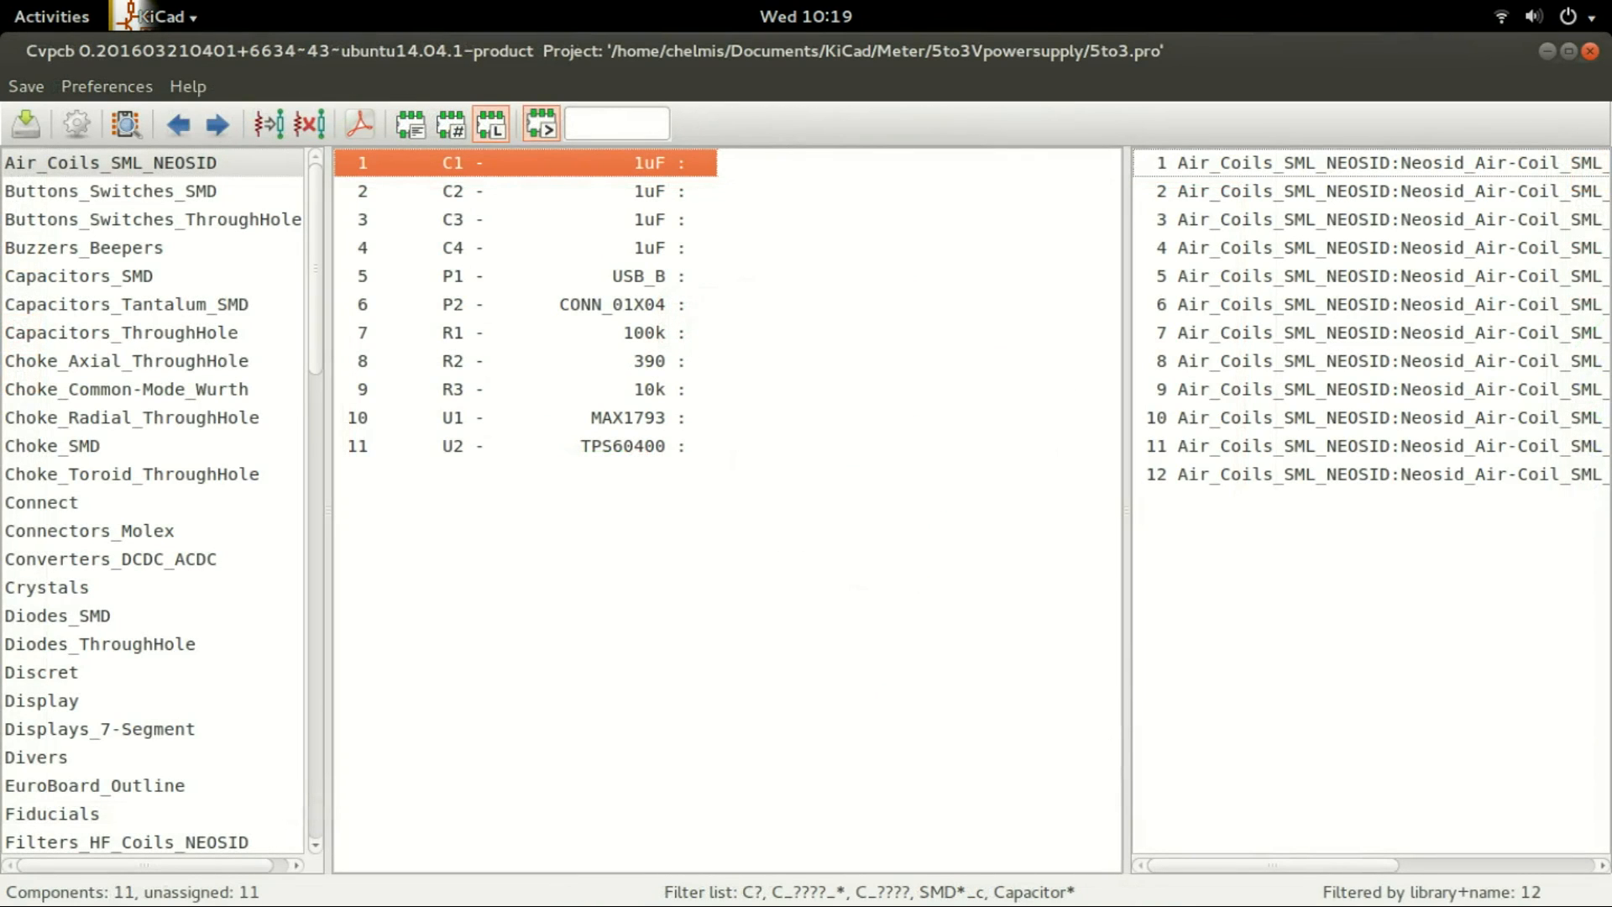
pyautogui.click(78, 276)
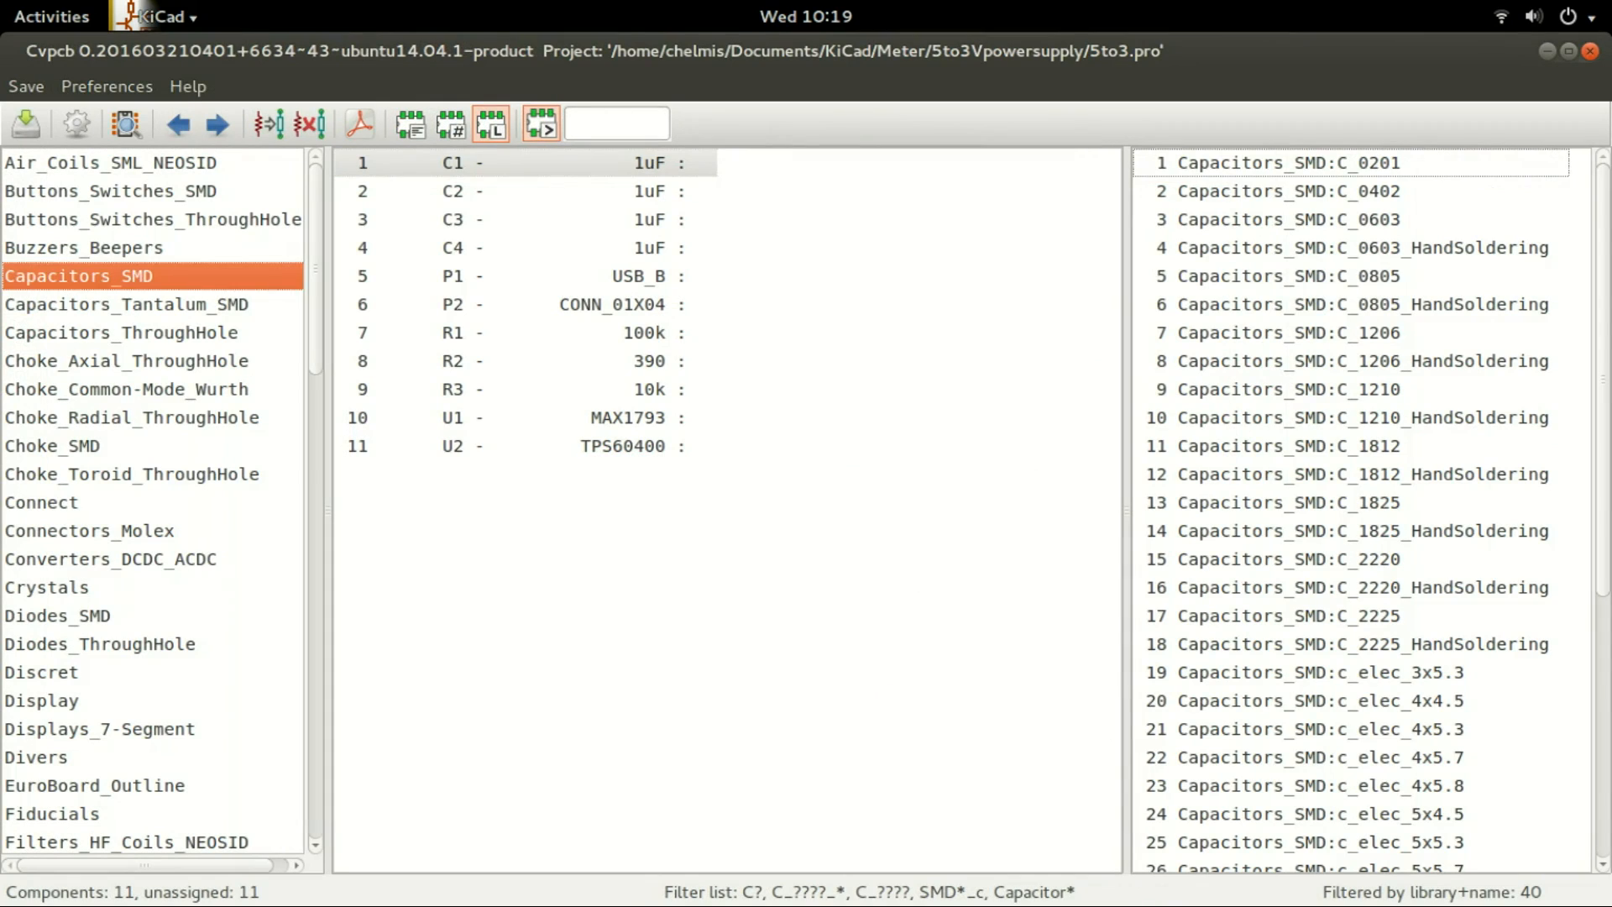
pyautogui.doubleClick(1289, 276)
pyautogui.doubleClick(1289, 276)
pyautogui.doubleClick(1290, 277)
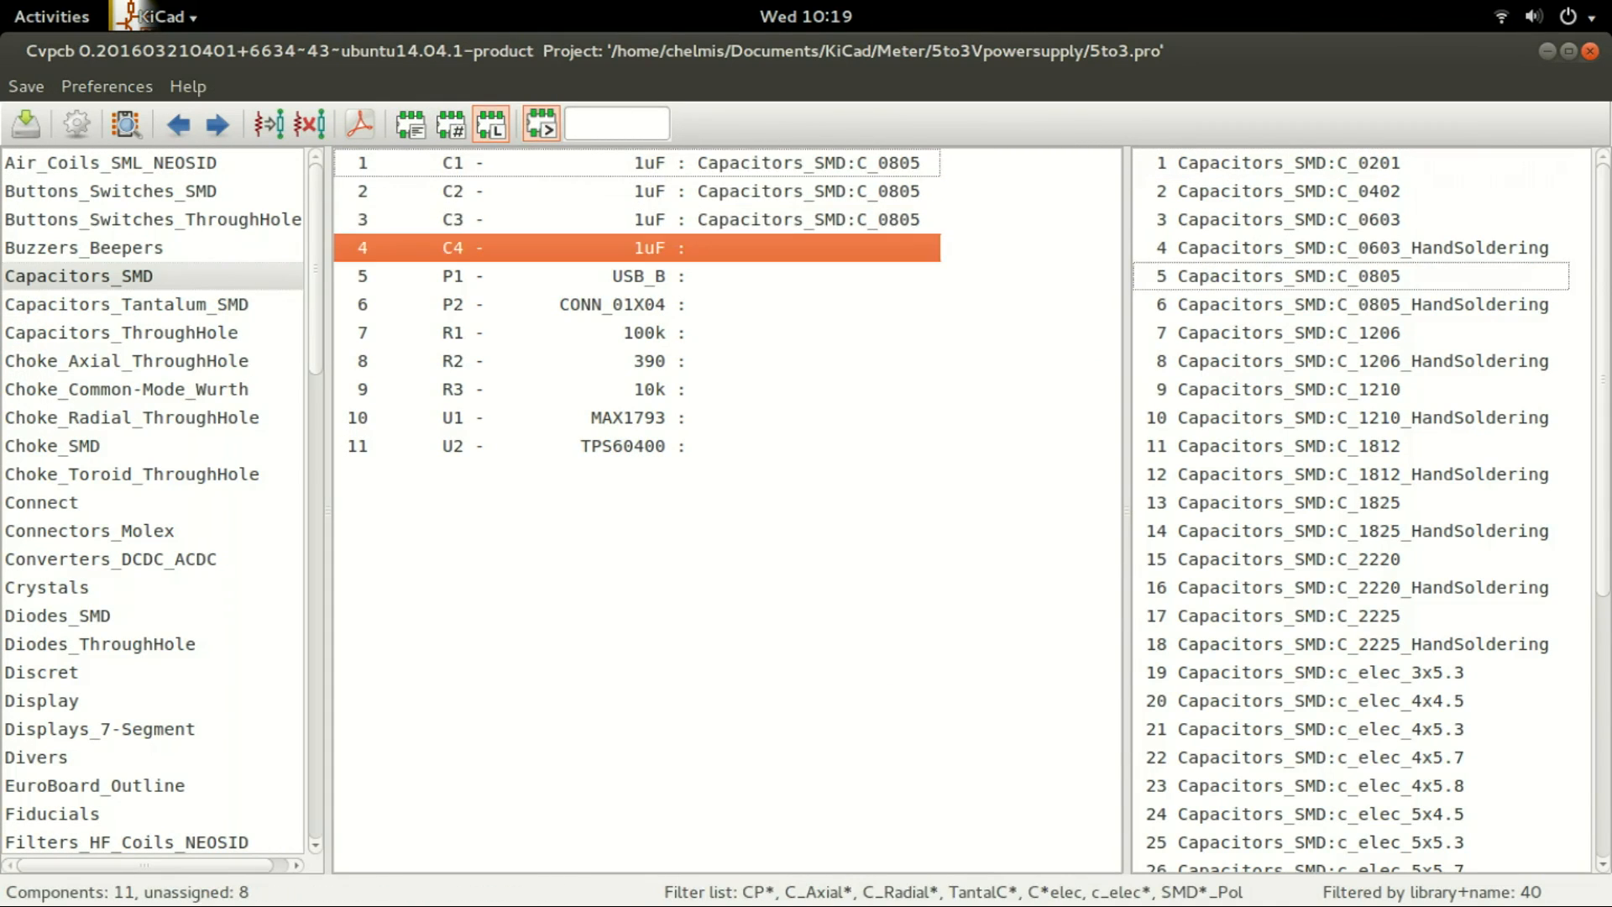
pyautogui.doubleClick(1289, 276)
# Step: Find the USB_B footprint in the Connect library and examine its pad layout and 3D view
pyautogui.click(40, 502)
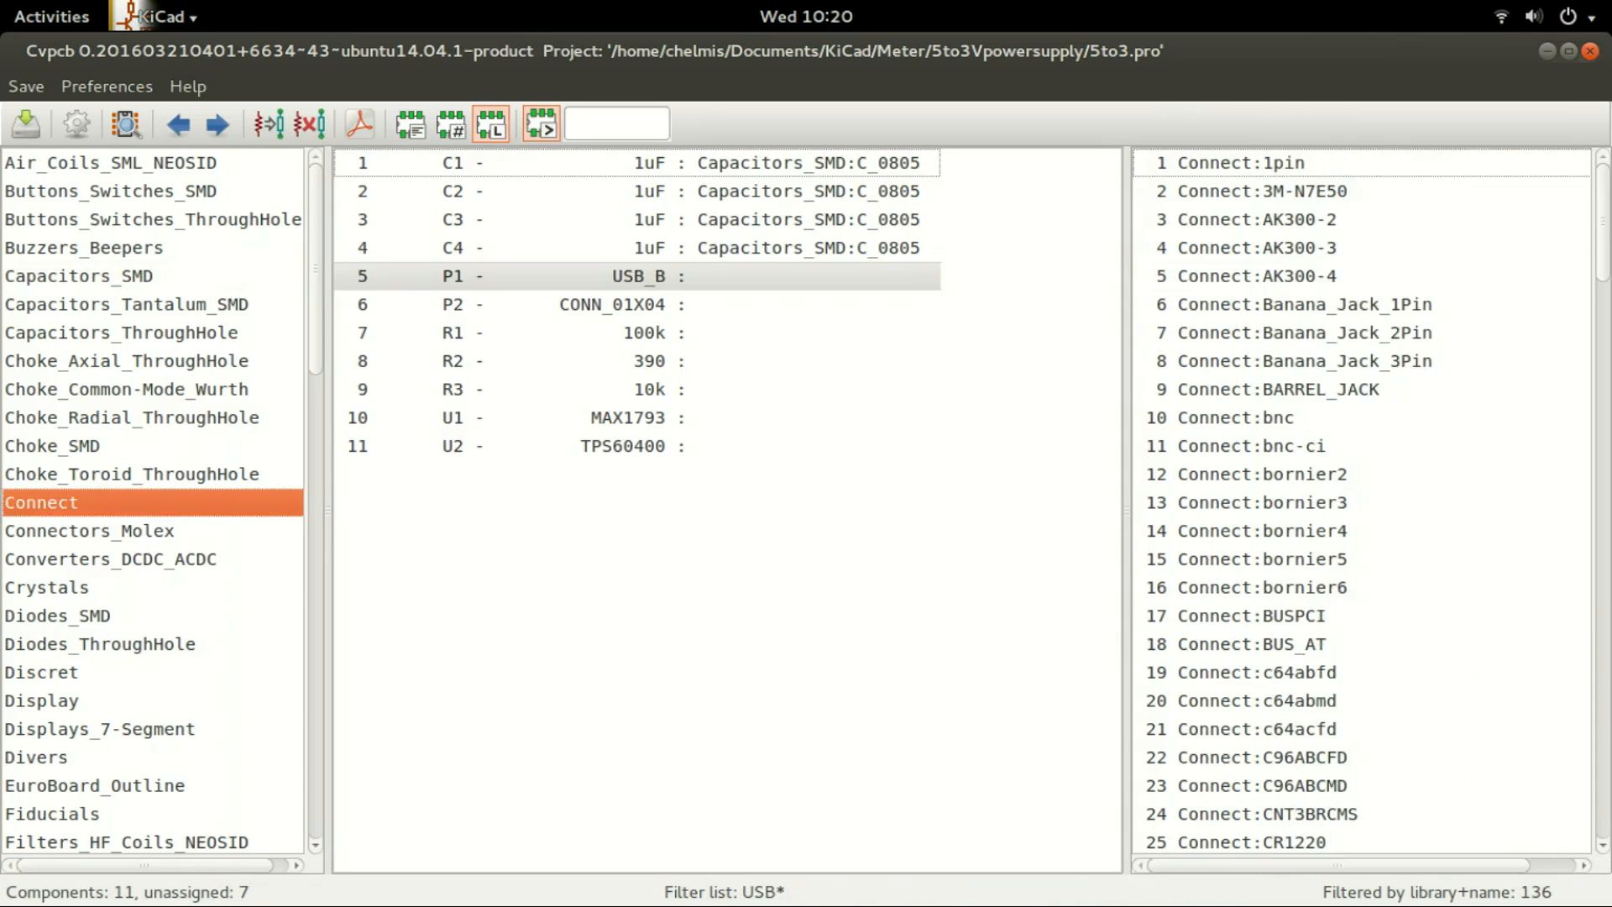
pyautogui.scroll(-20, 1360, 504)
pyautogui.click(1247, 502)
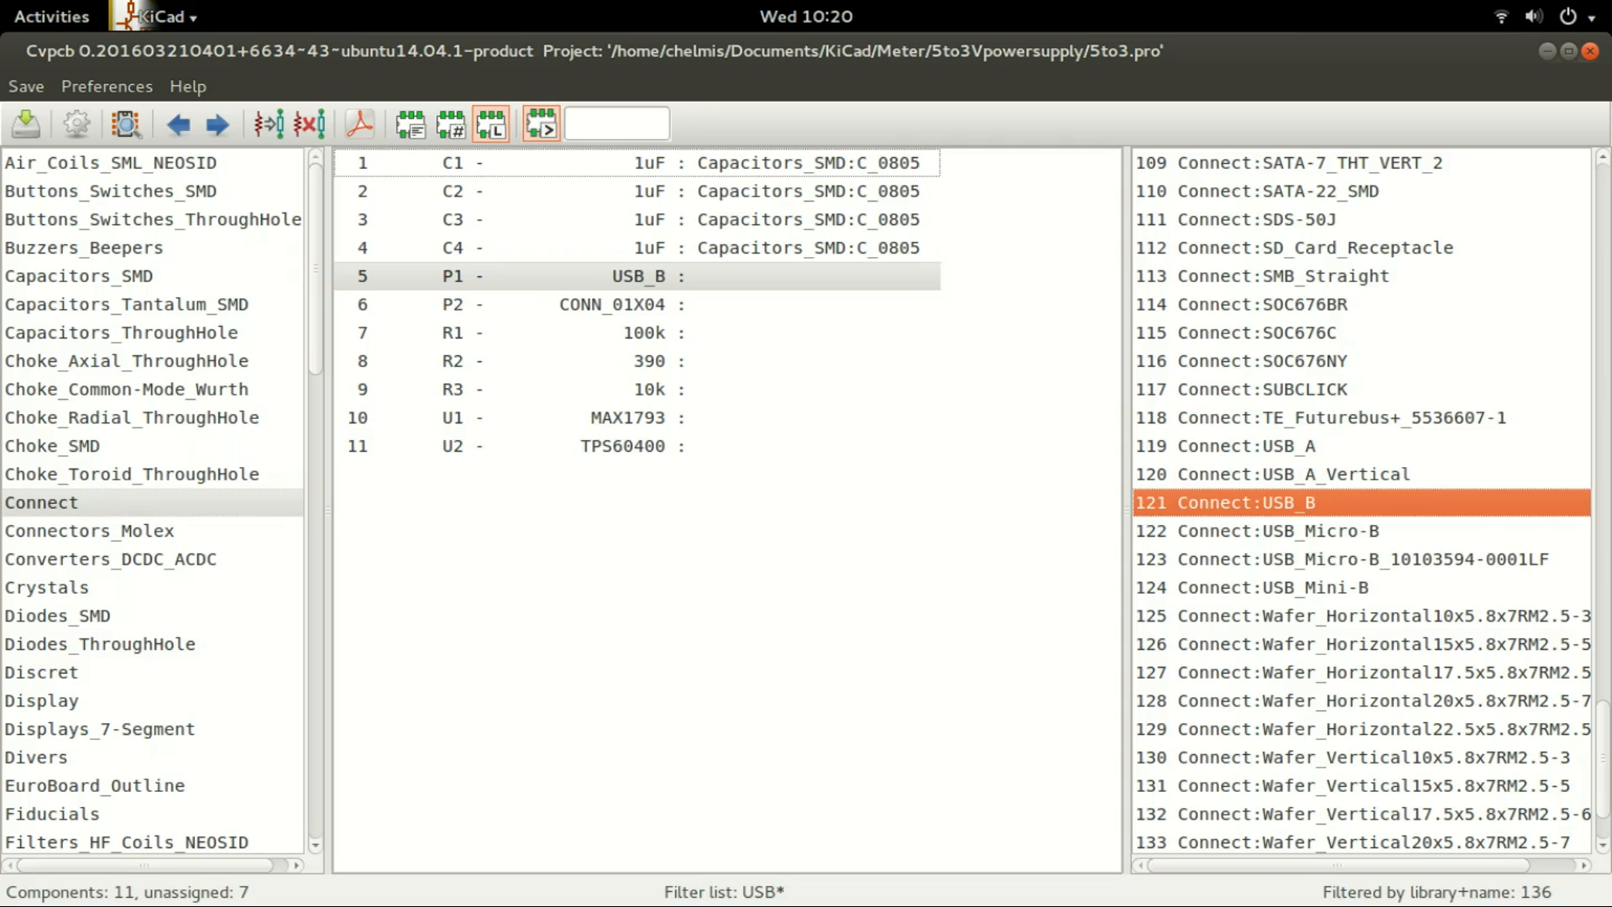
pyautogui.click(126, 125)
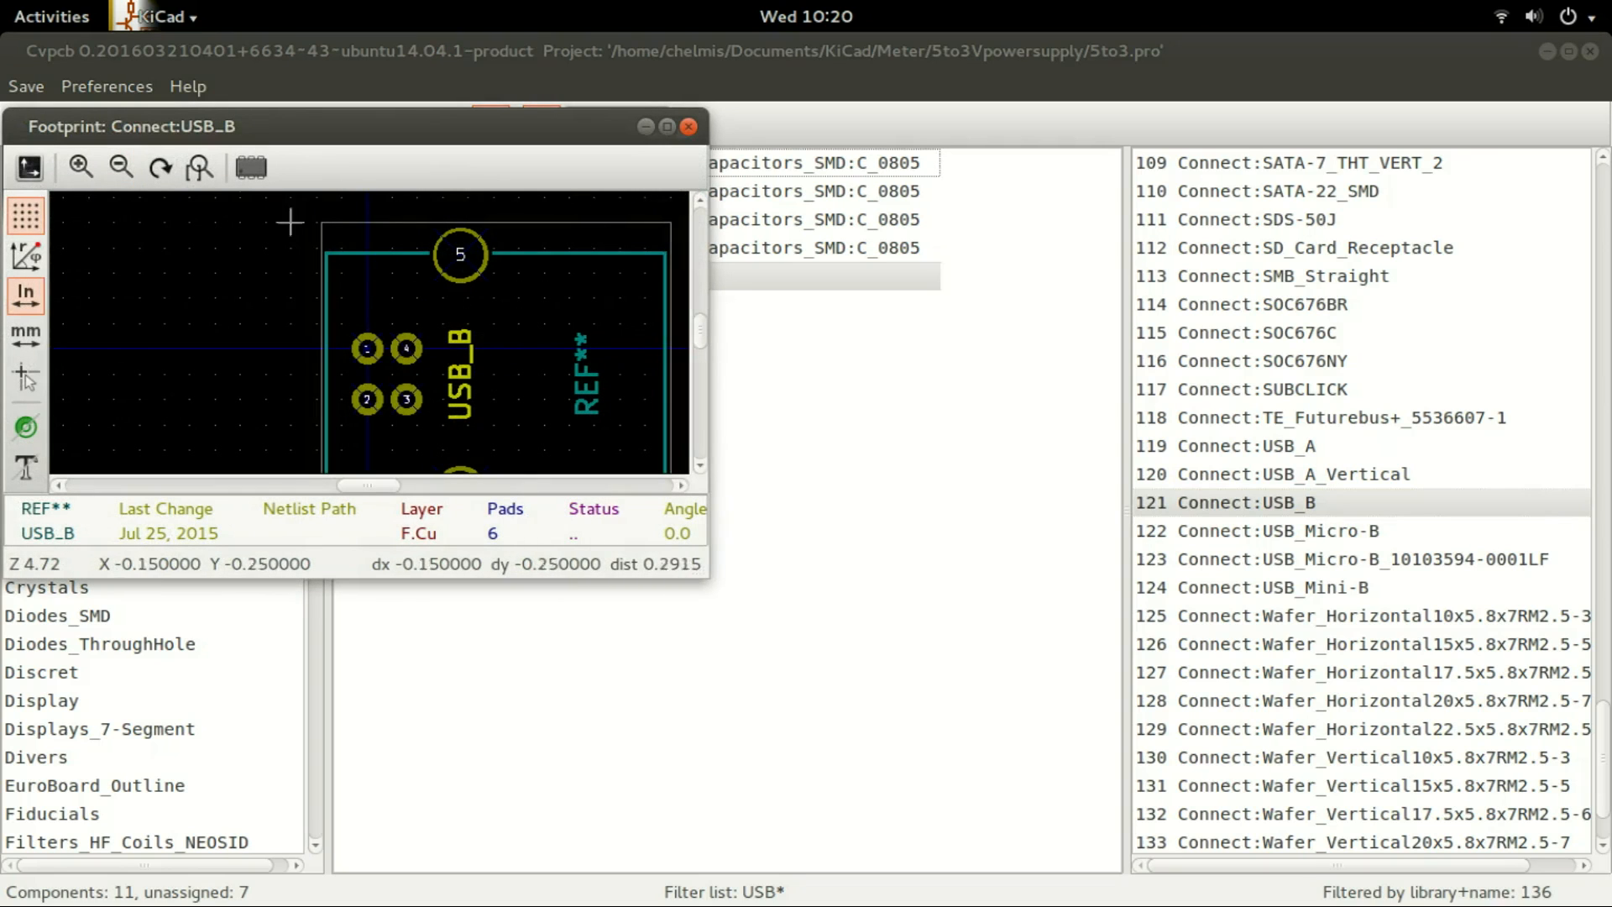
pyautogui.click(200, 167)
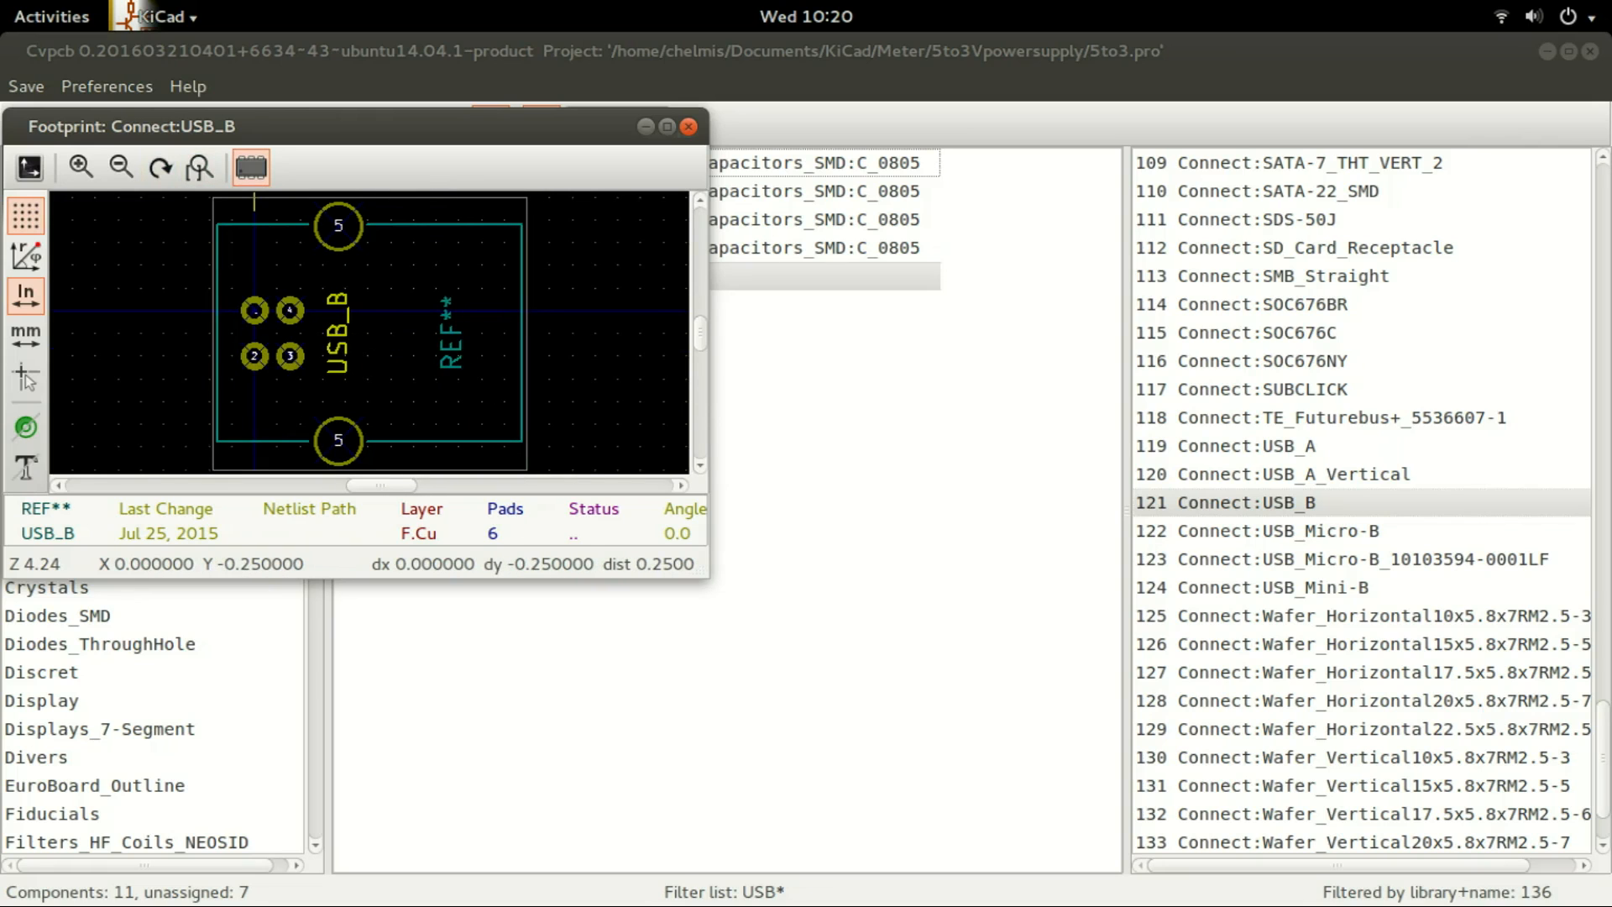
pyautogui.click(251, 167)
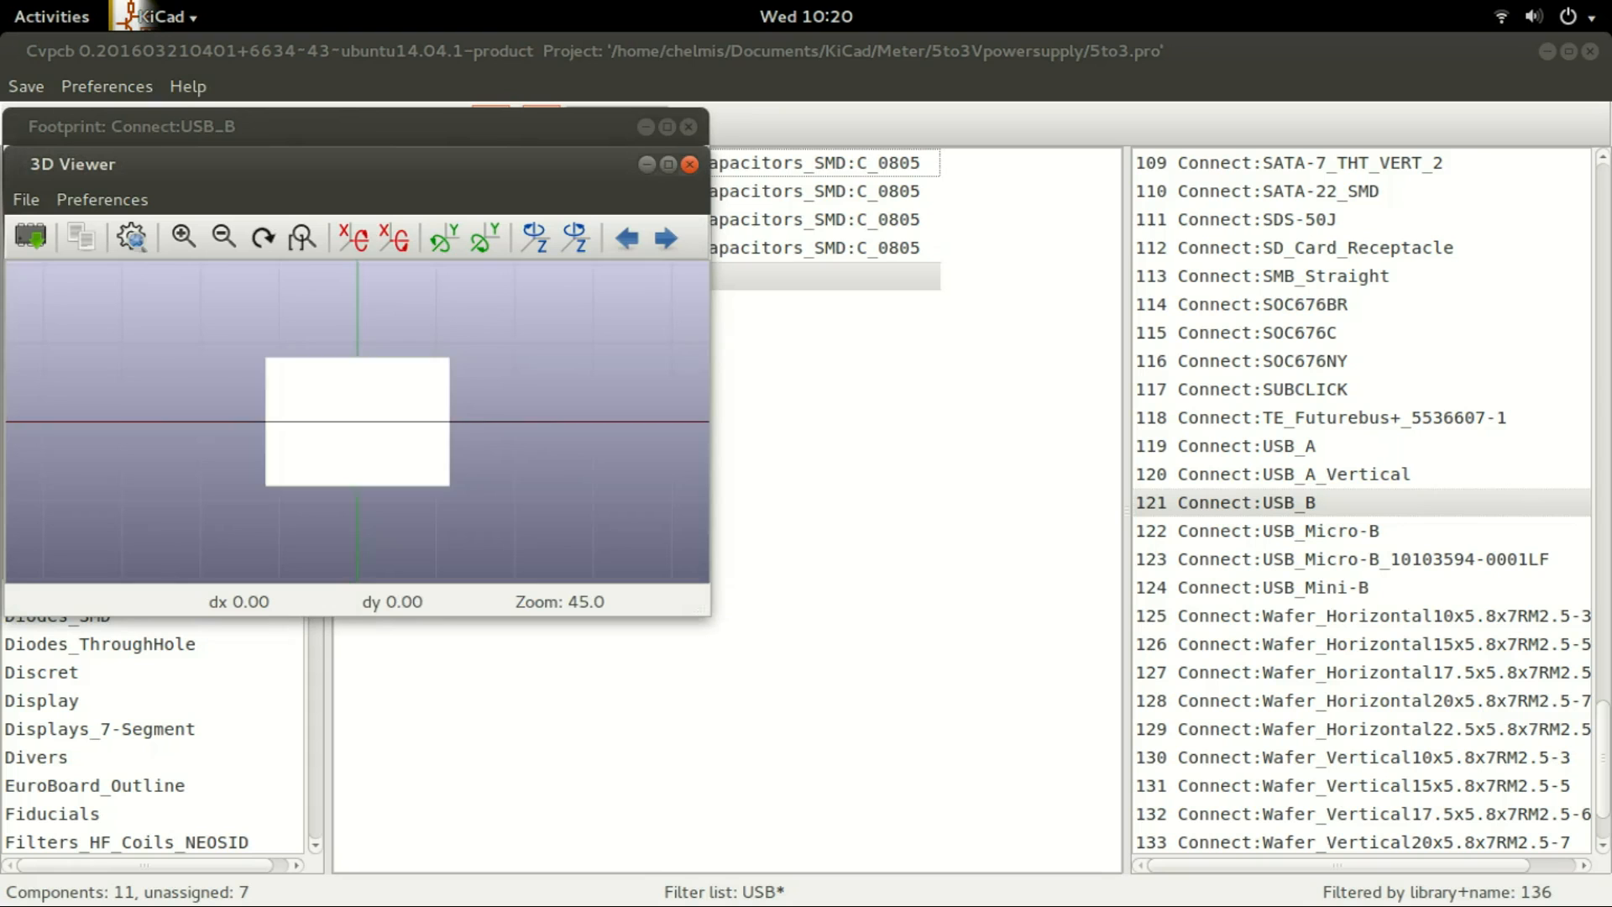
pyautogui.moveTo(361, 336); pyautogui.dragTo(142, 383)
pyautogui.click(690, 164)
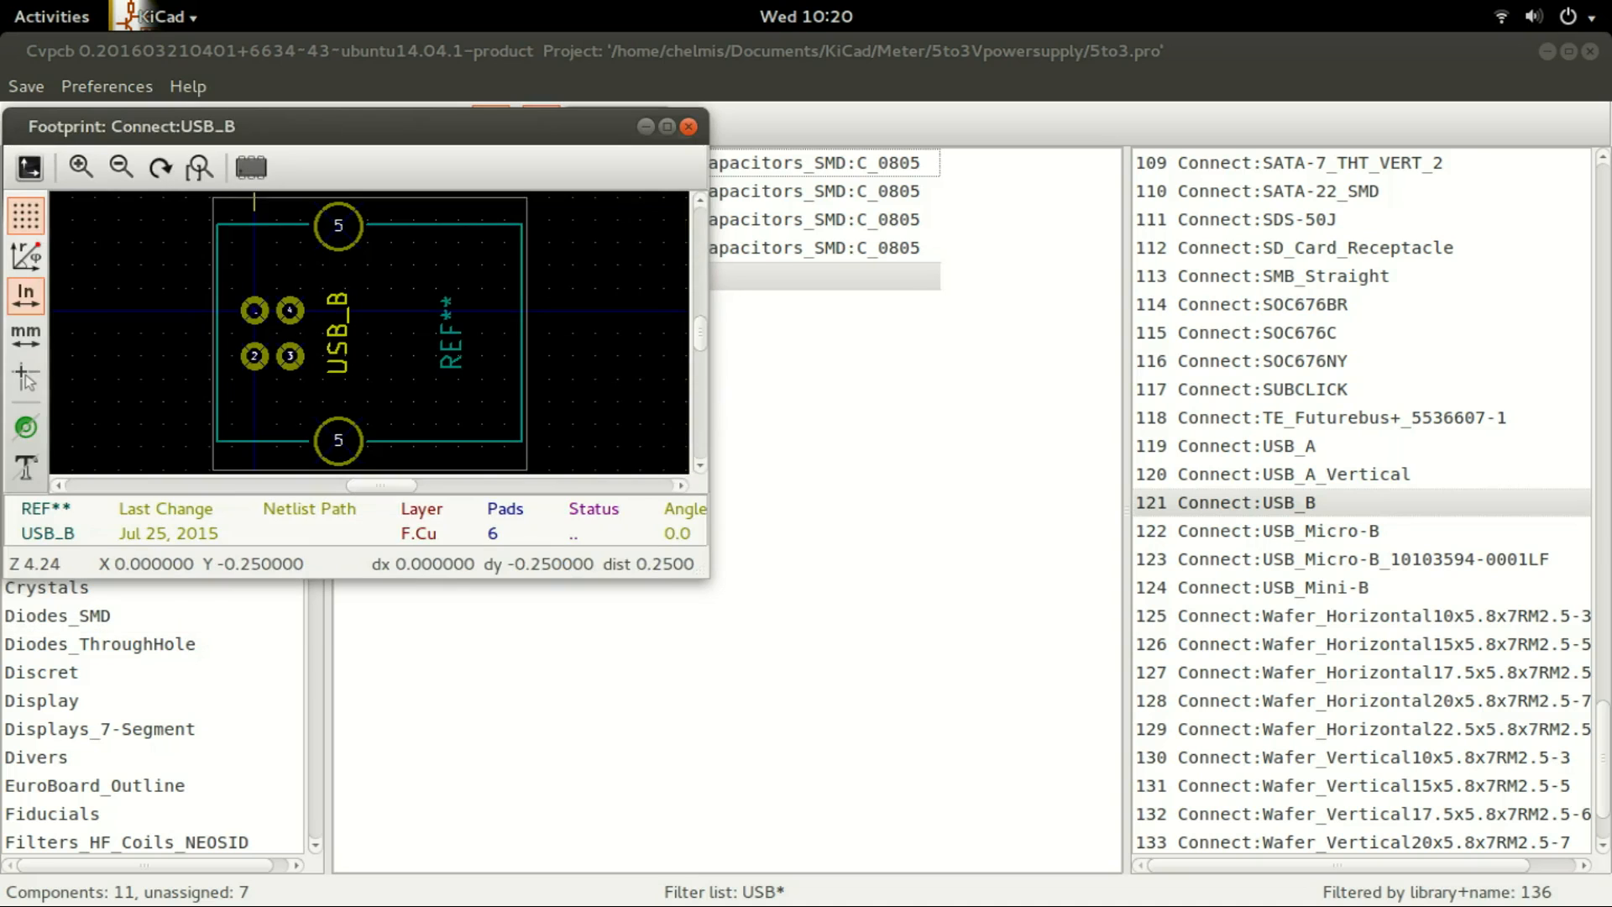
pyautogui.click(688, 127)
# Step: Assign the Connect:USB_B footprint to P1 and Connect:bornier4 to P2
pyautogui.doubleClick(1260, 503)
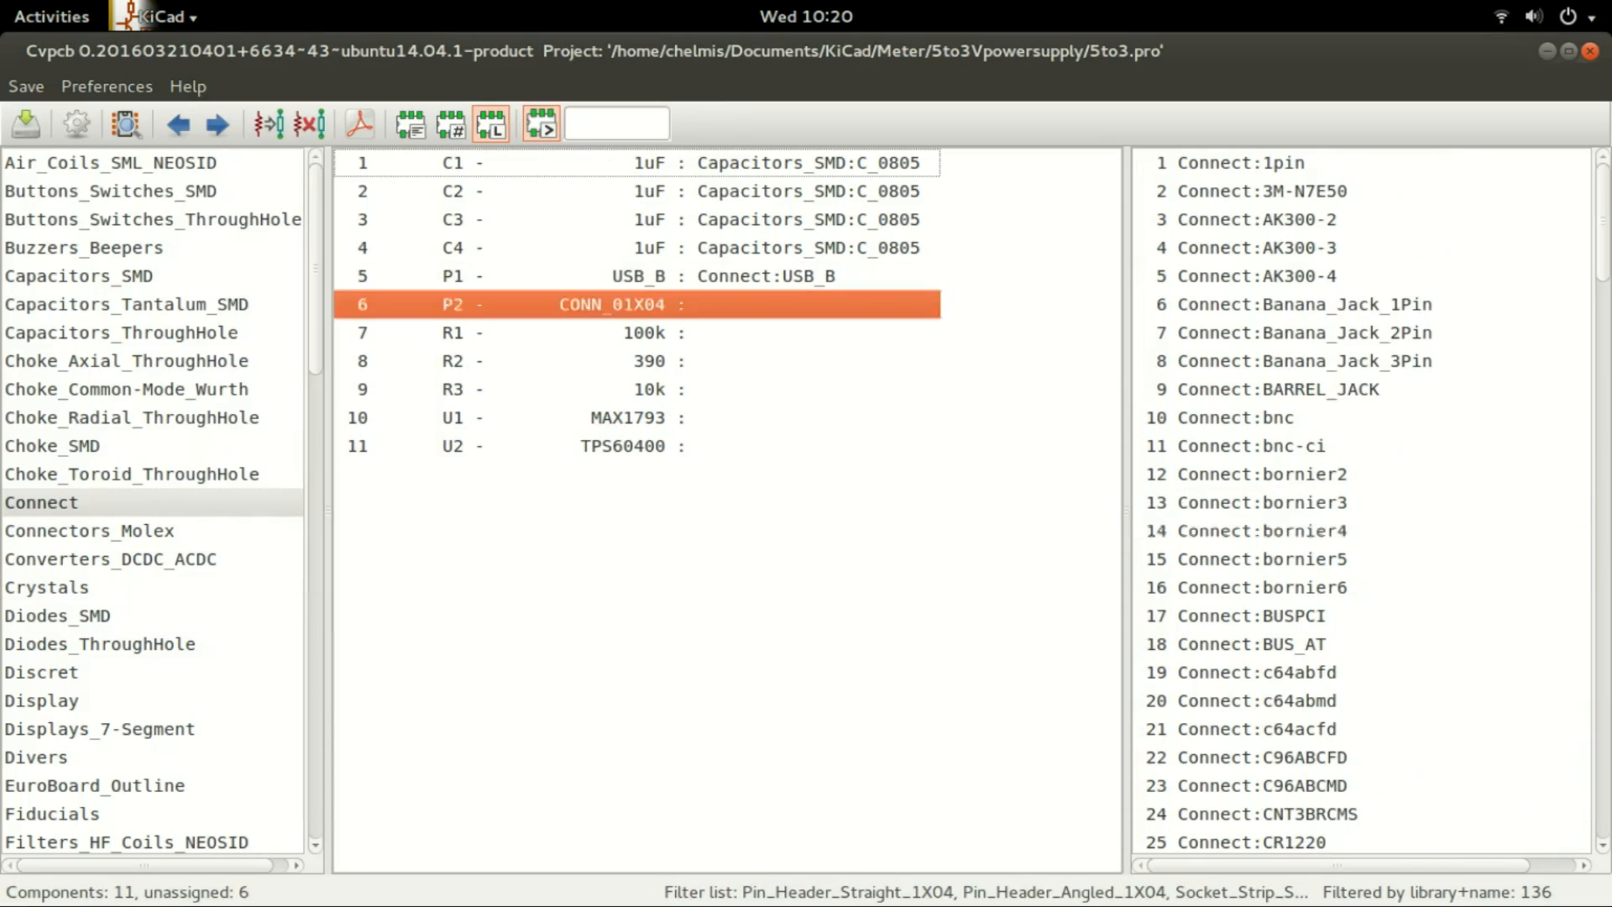
pyautogui.doubleClick(1259, 530)
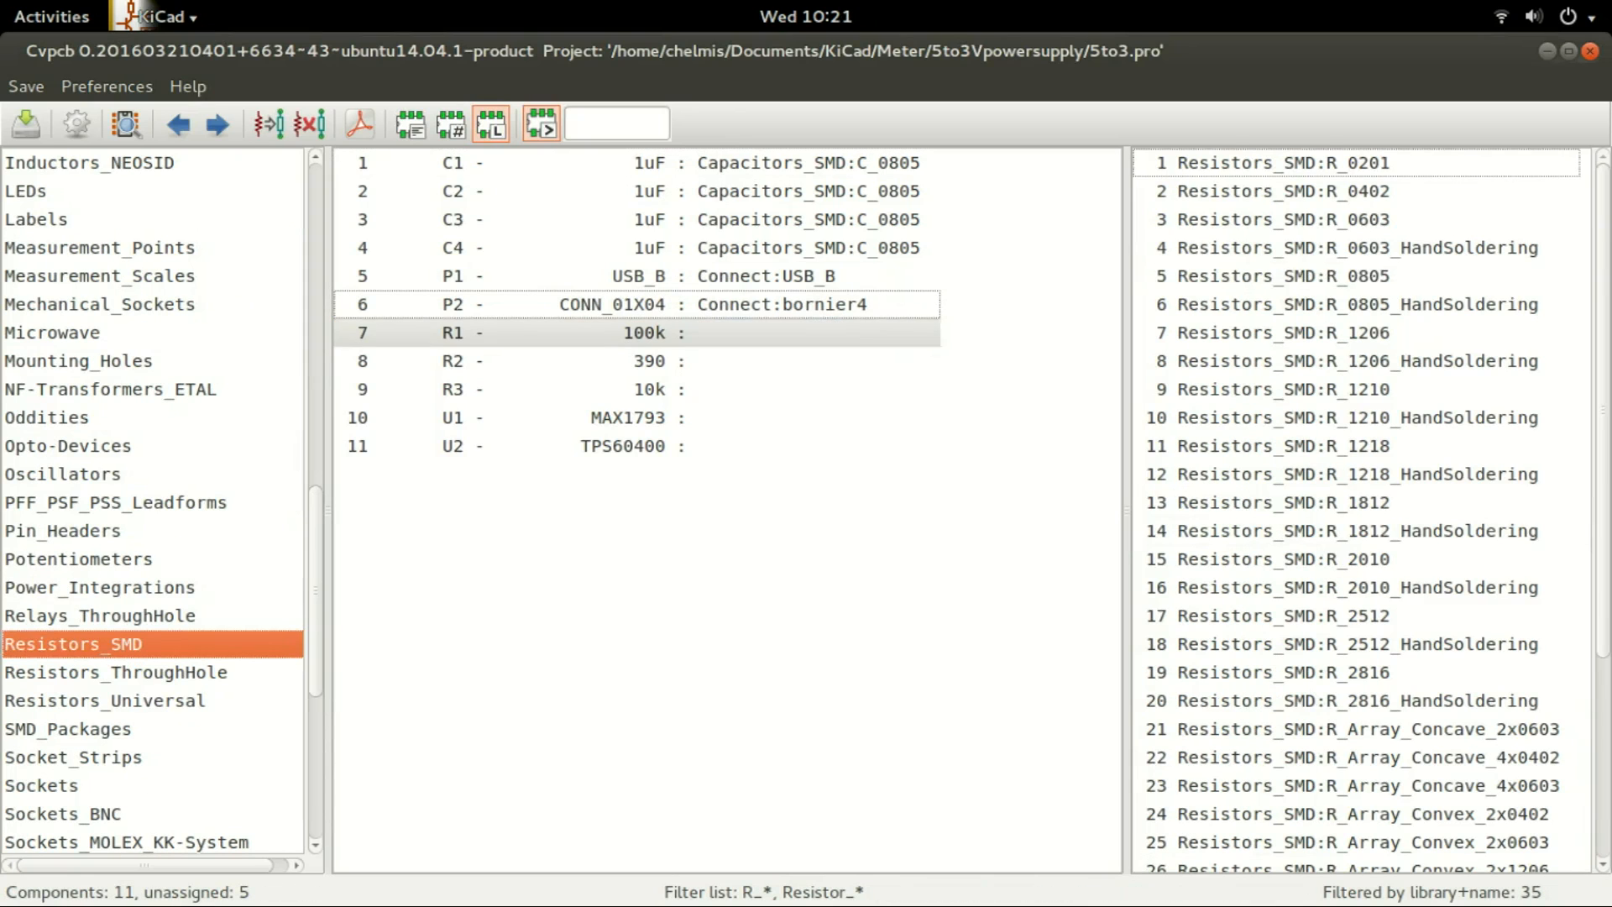
# Step: Assign the Resistors_SMD:R_0805 footprint to resistors R1, R2 and R3
pyautogui.doubleClick(1259, 275)
pyautogui.doubleClick(1260, 276)
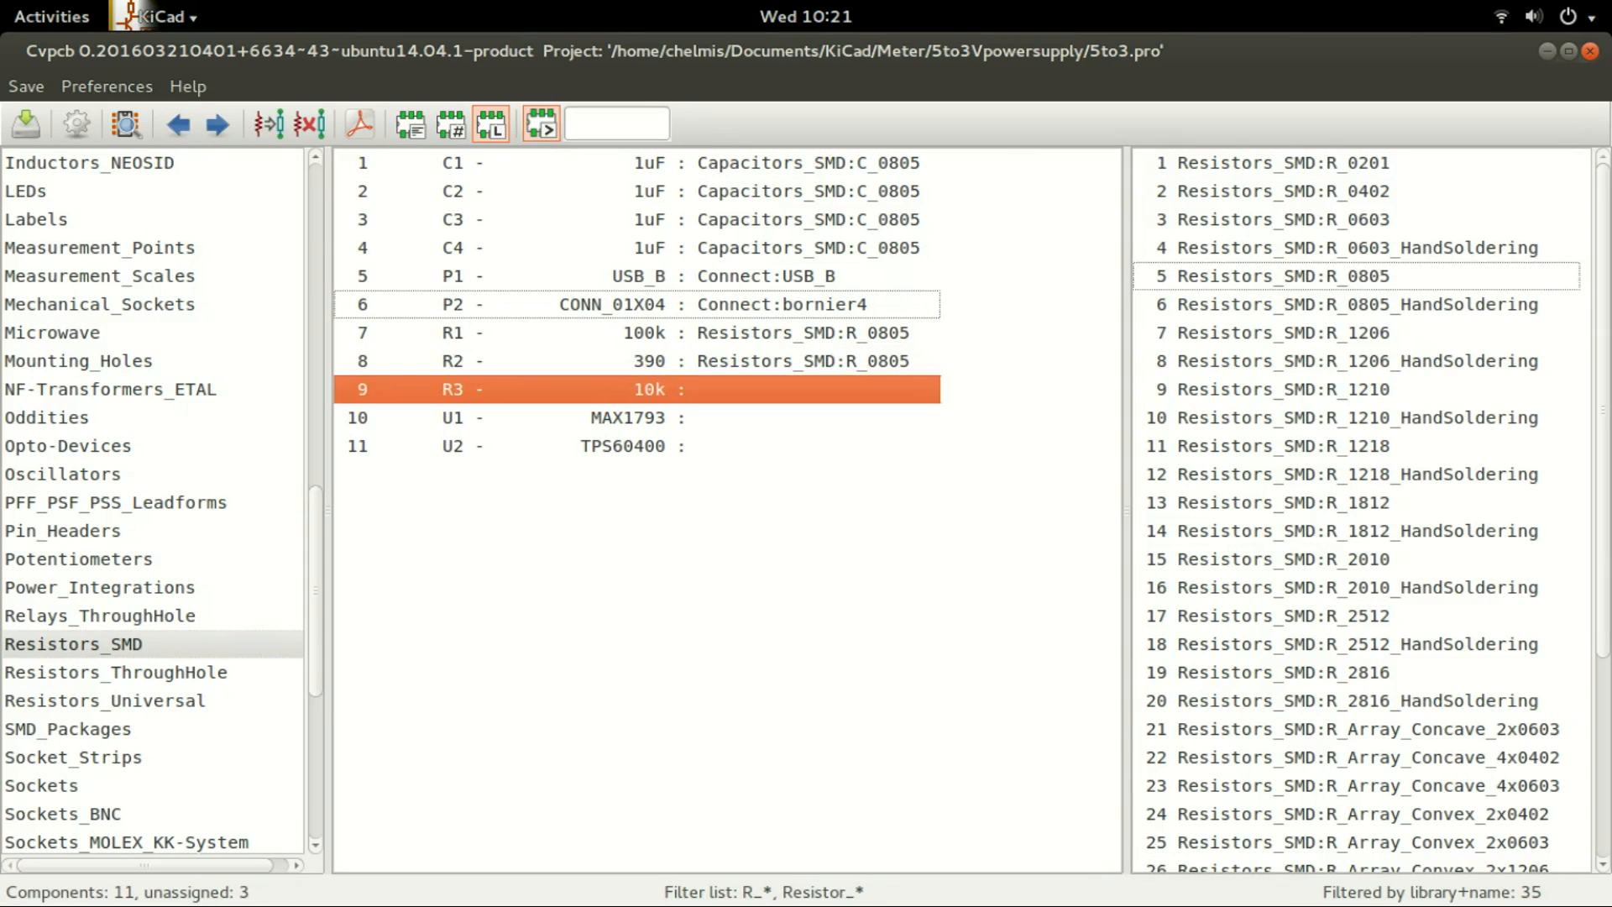
pyautogui.doubleClick(1260, 276)
# Step: Assign the MAX1793 footprint from the myfeet library to U1
pyautogui.scroll(-5, 151, 504)
pyautogui.click(35, 785)
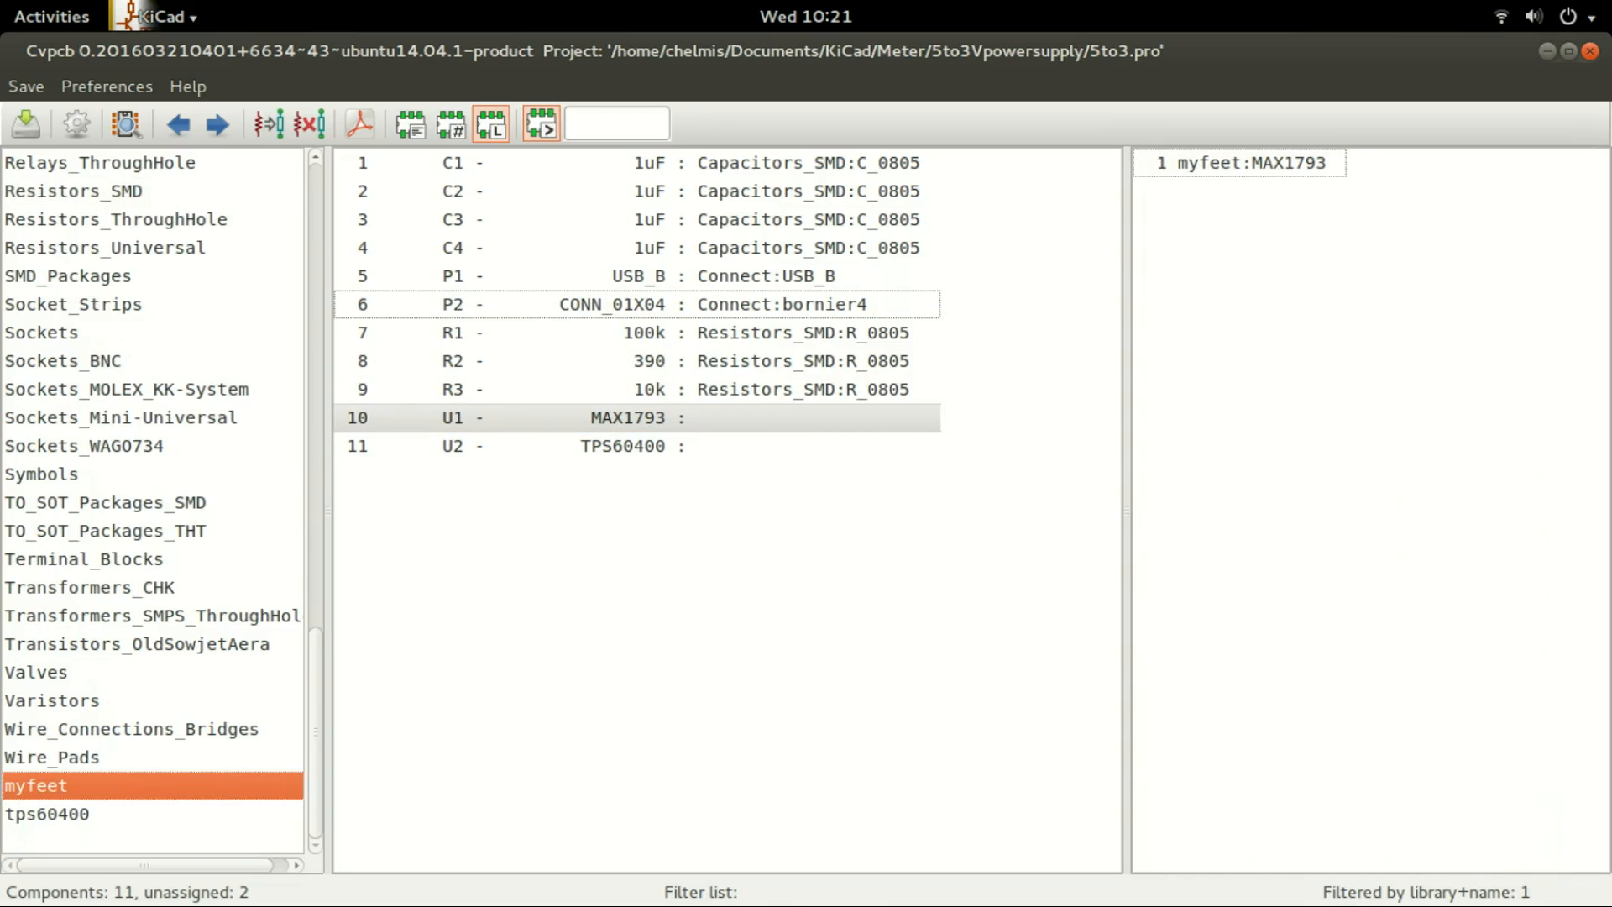
pyautogui.doubleClick(1251, 163)
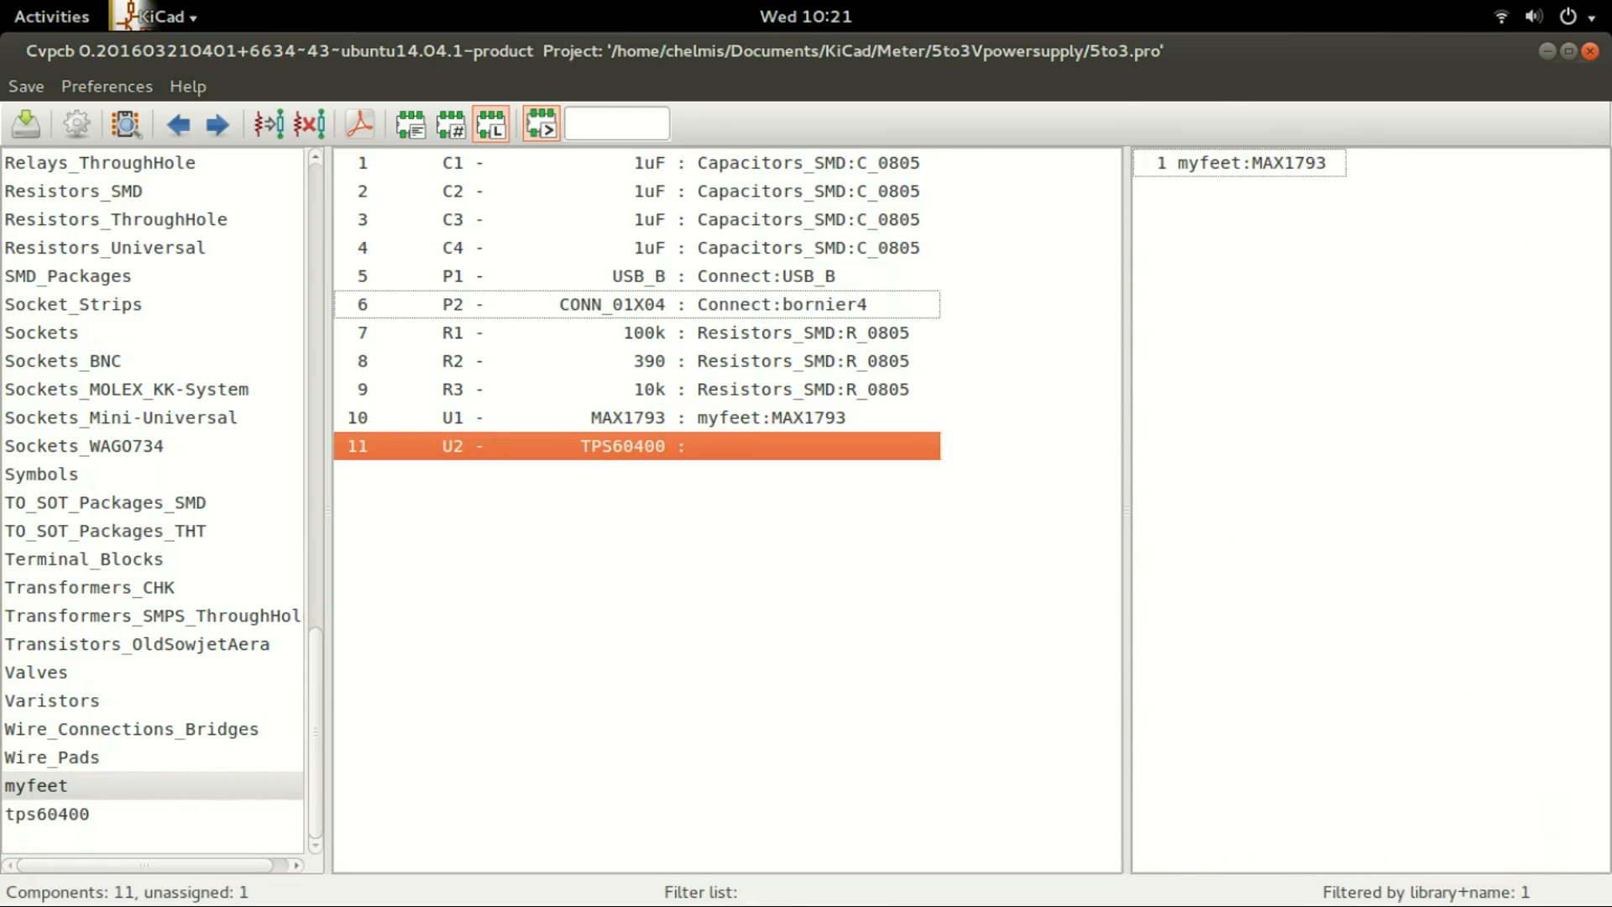
# Step: Assign the TPS60400 footprint from the tps60400 library to U2
pyautogui.click(47, 814)
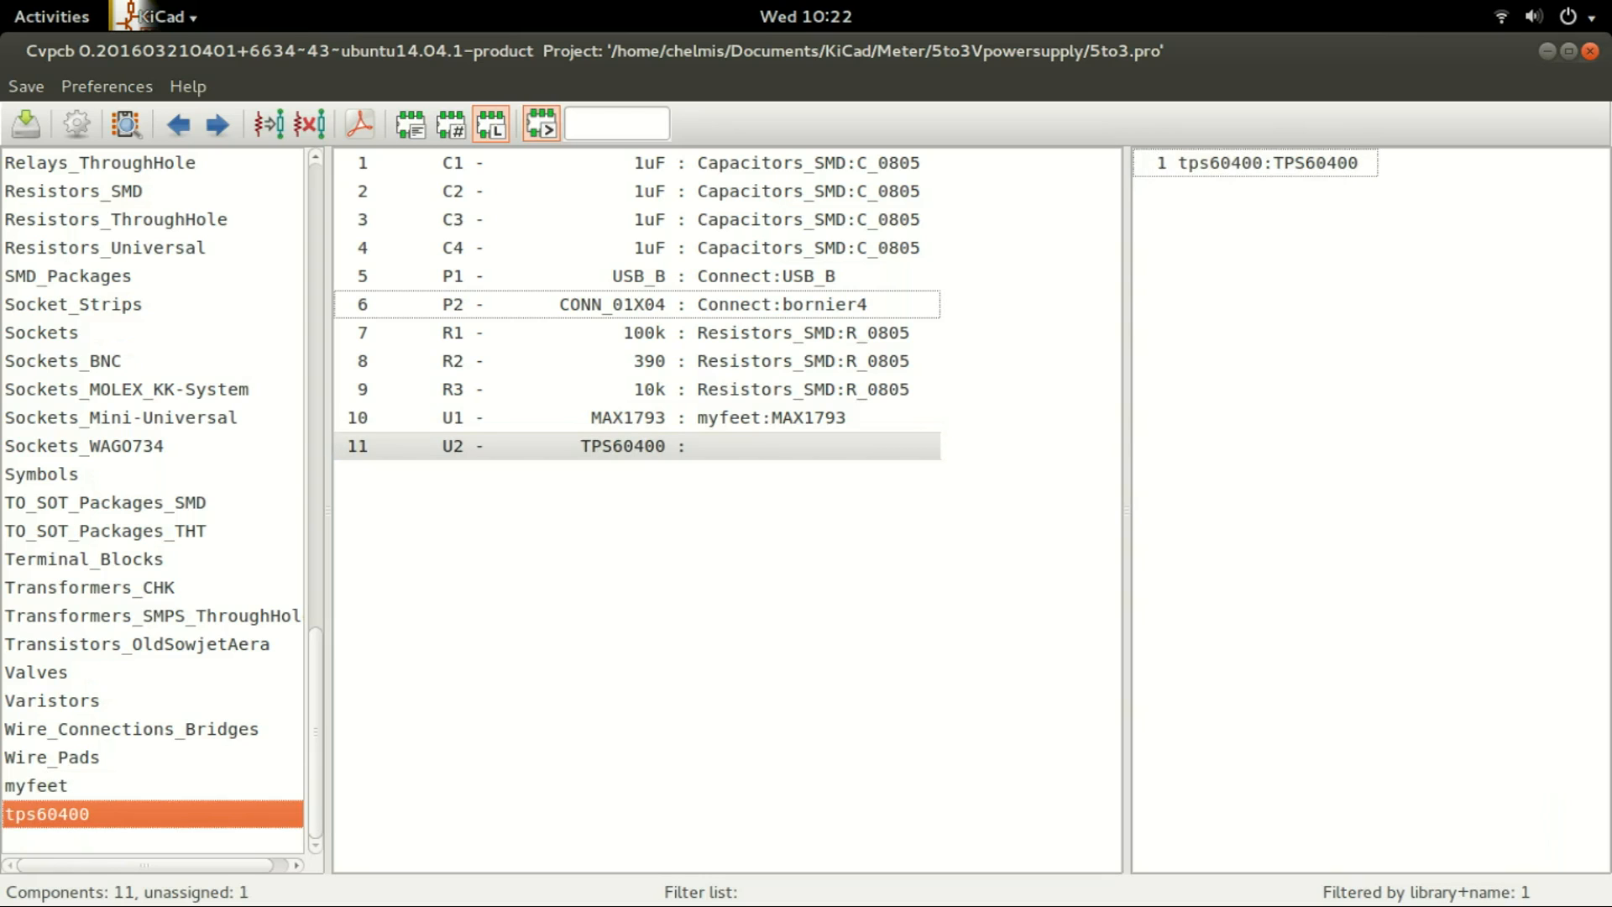
pyautogui.doubleClick(1260, 163)
# Step: Examine the pad layout and 3D view of the TPS60400 footprint assigned to U2
pyautogui.click(126, 124)
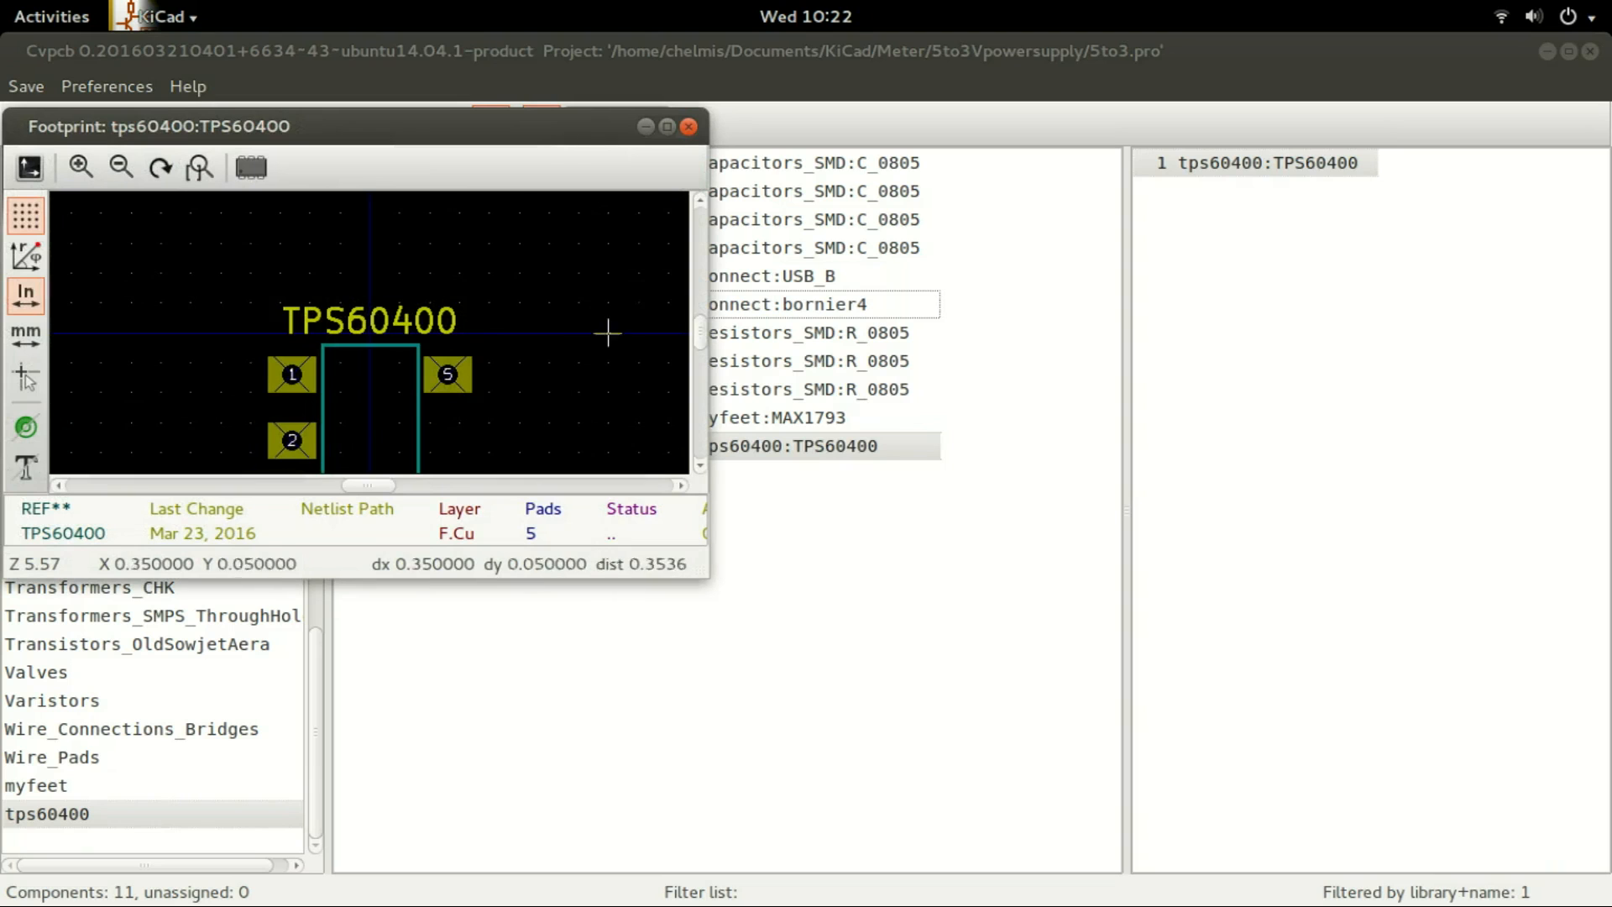
pyautogui.moveTo(700, 333); pyautogui.dragTo(700, 338)
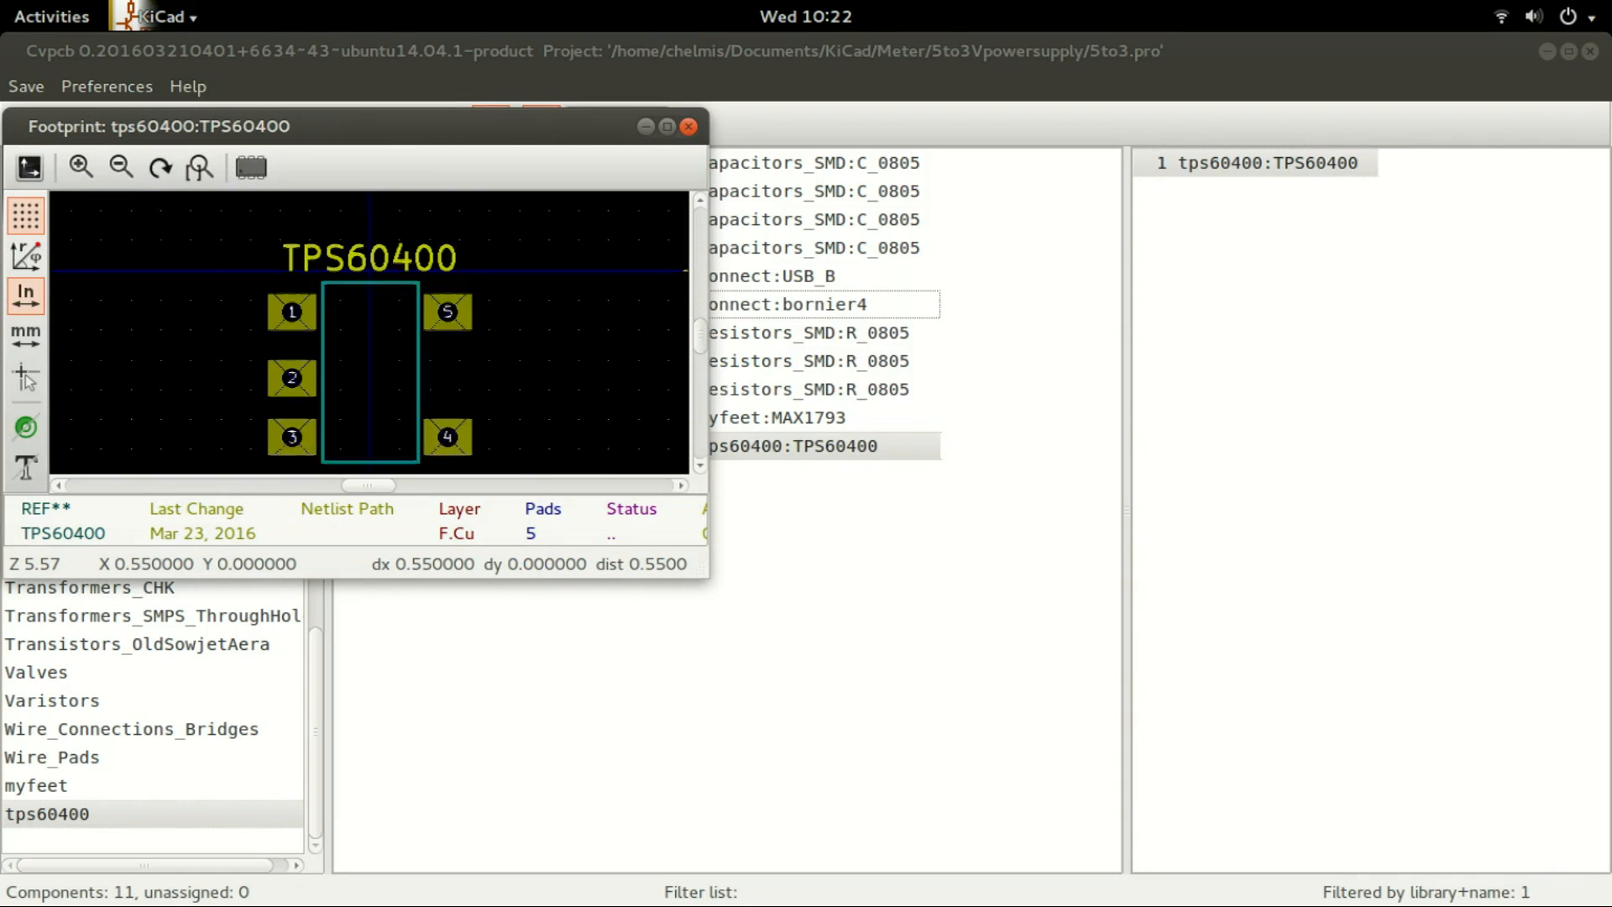
pyautogui.click(251, 167)
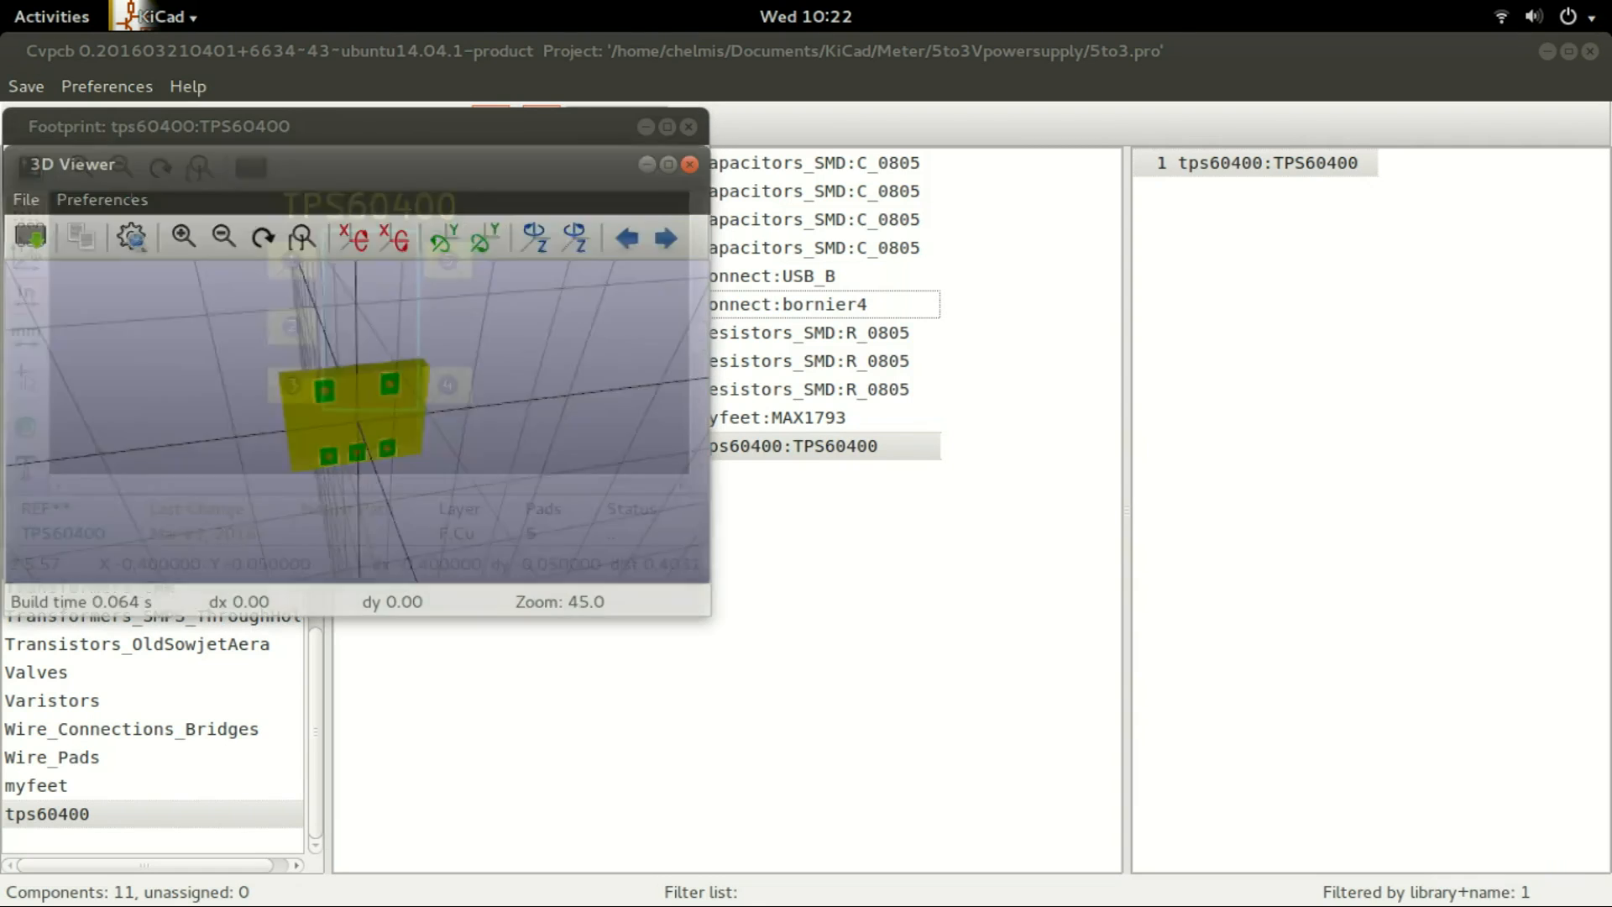
pyautogui.moveTo(357, 311); pyautogui.dragTo(315, 504)
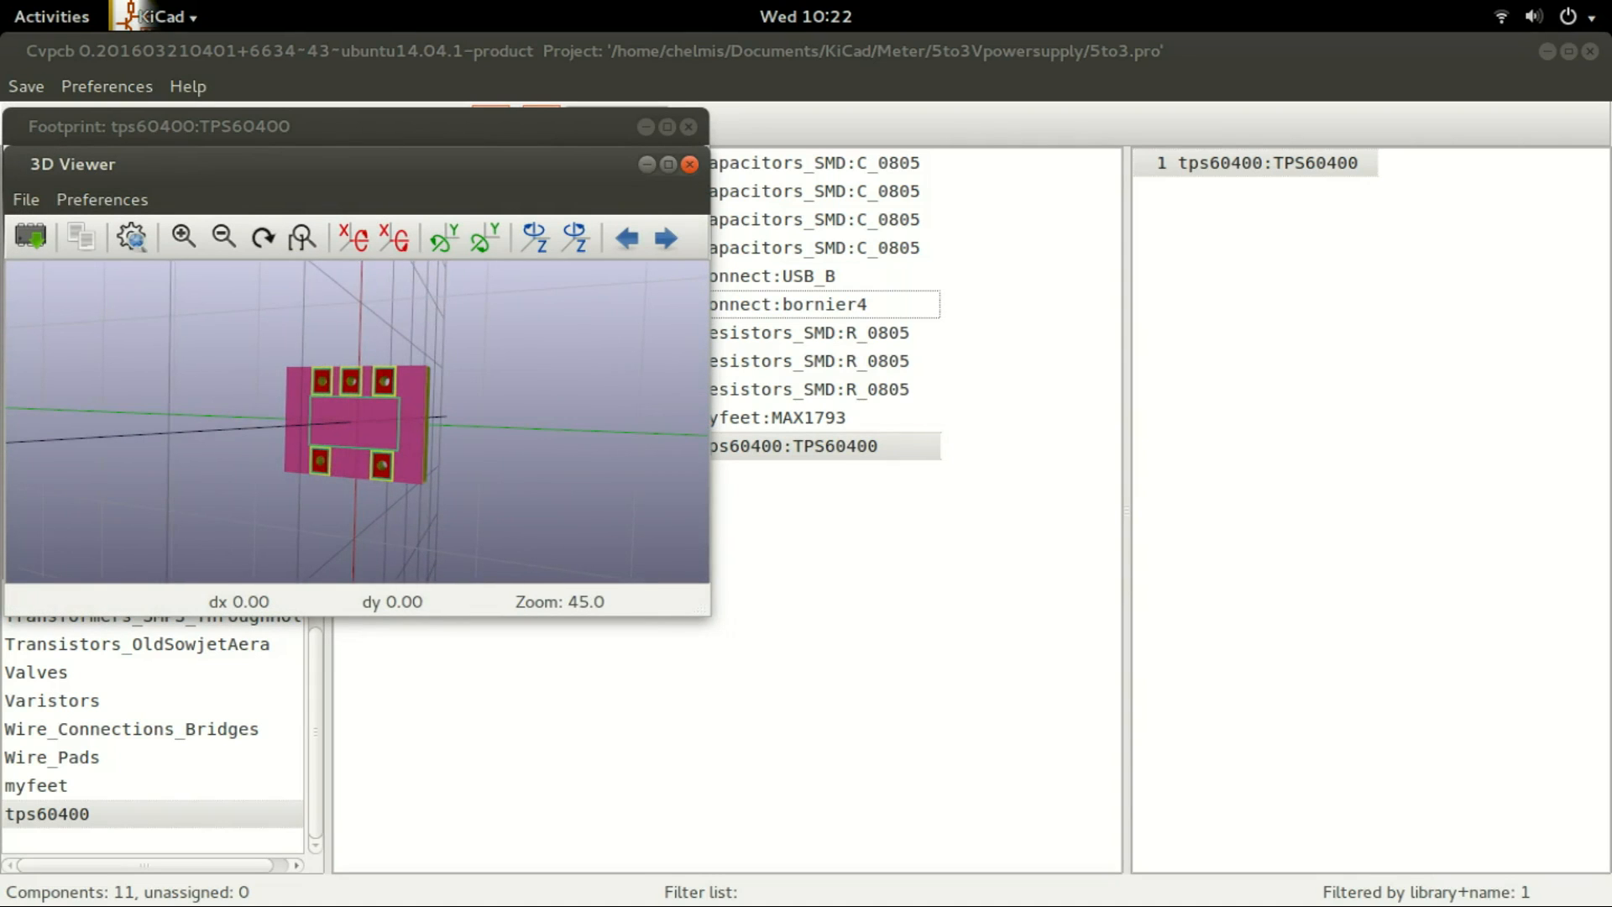
pyautogui.click(689, 164)
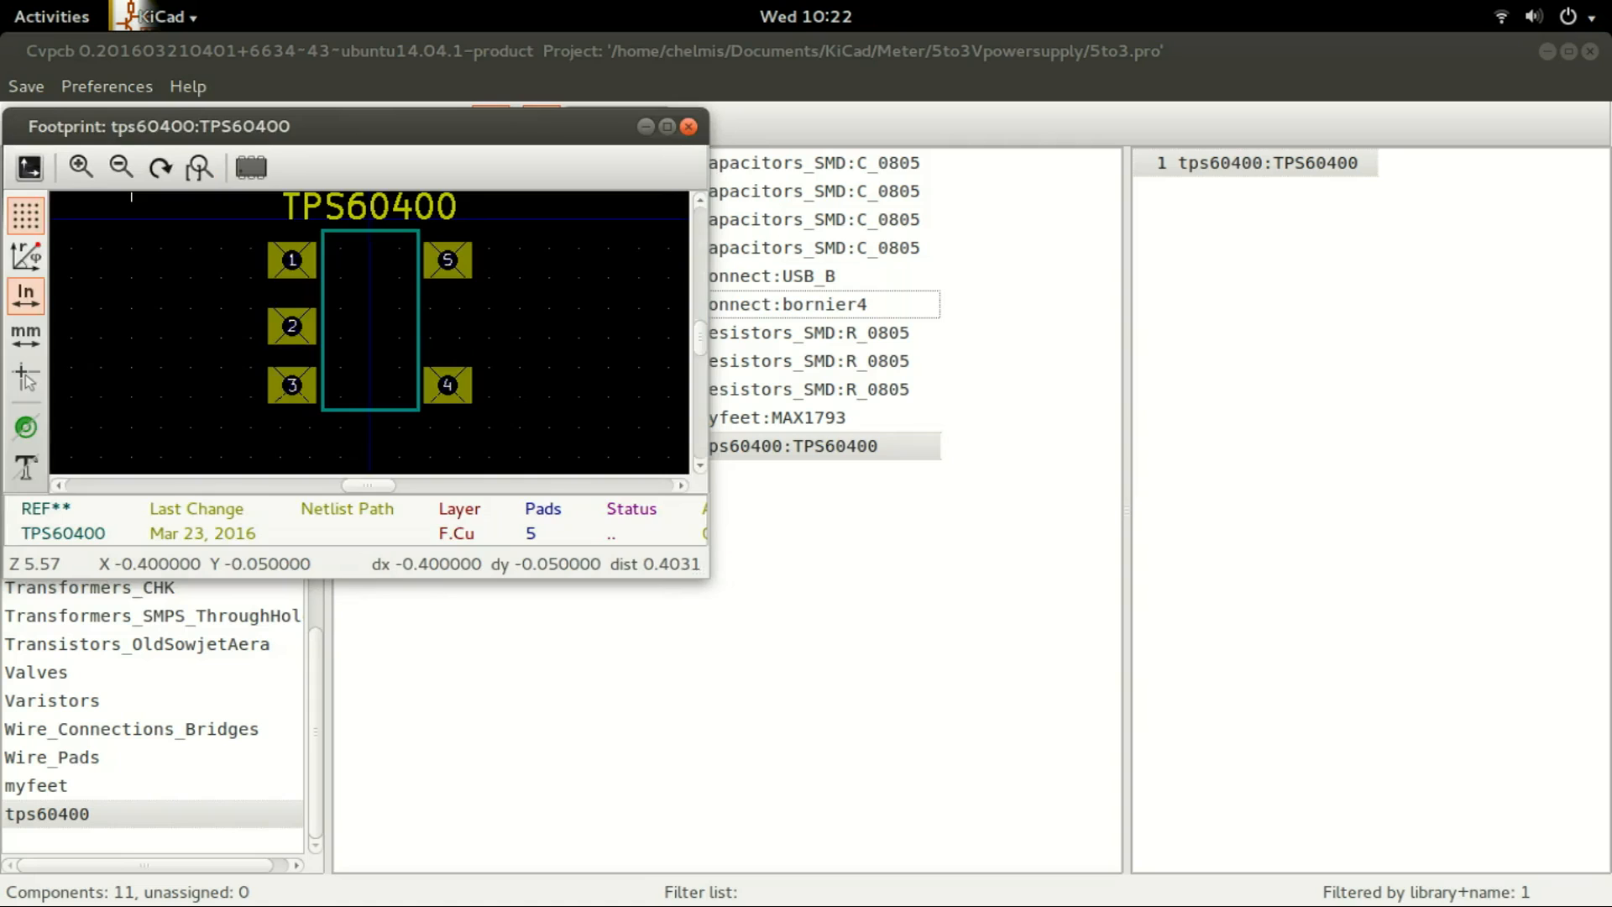
pyautogui.click(689, 126)
# Step: Save the footprint assignments and generate the Pcbnew netlist as 5to3.net in the 5to3Vpowersupply folder
pyautogui.click(26, 124)
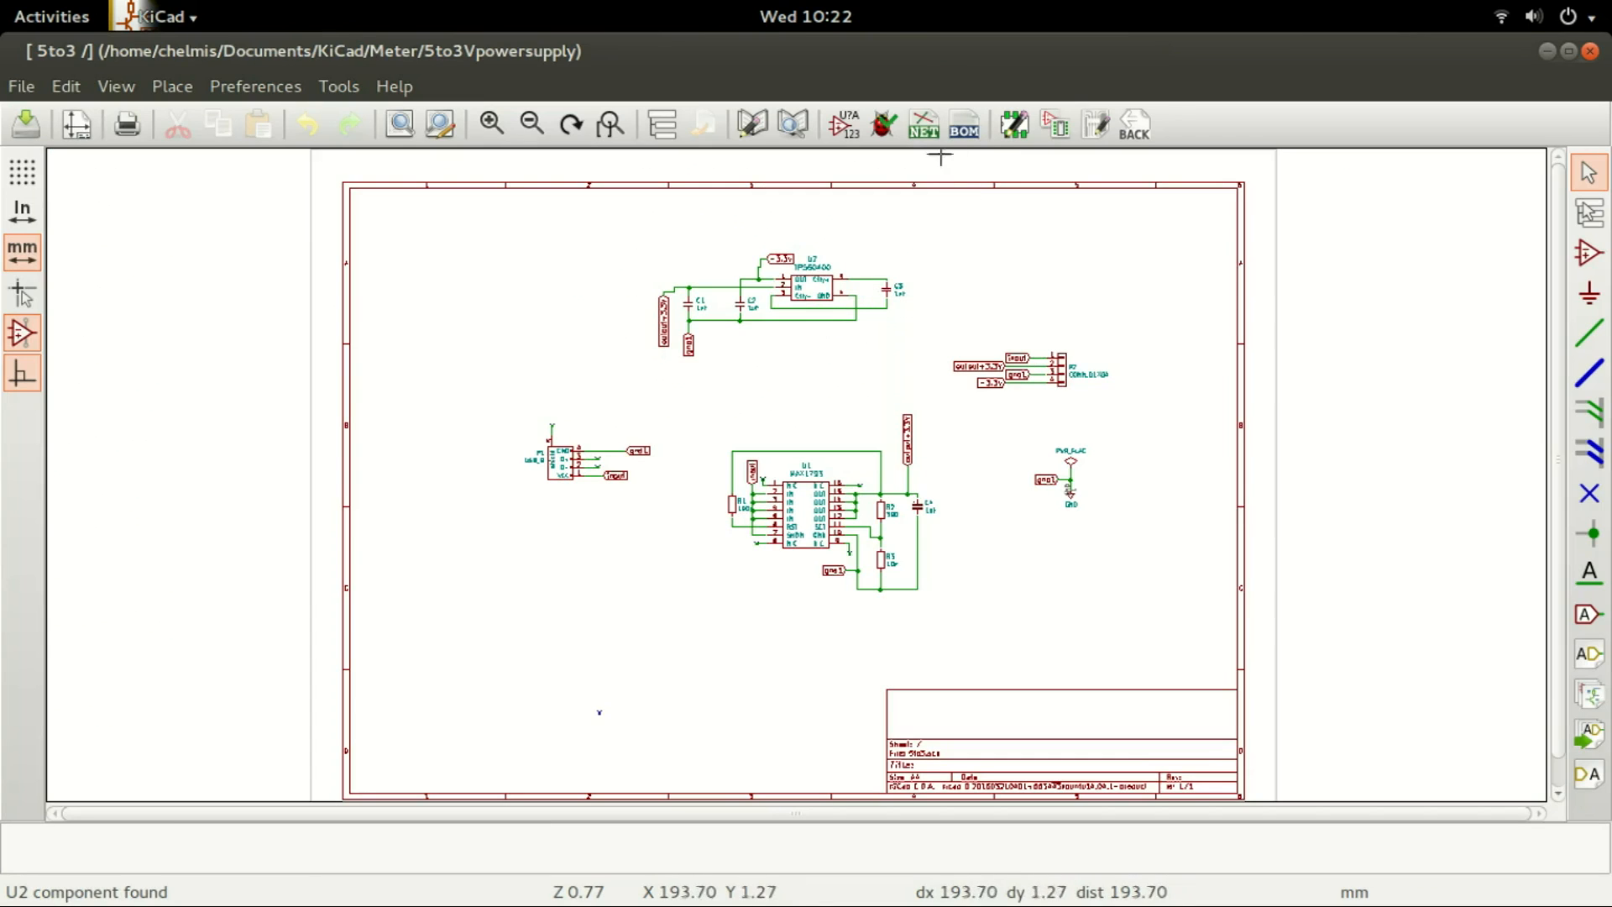
pyautogui.click(924, 126)
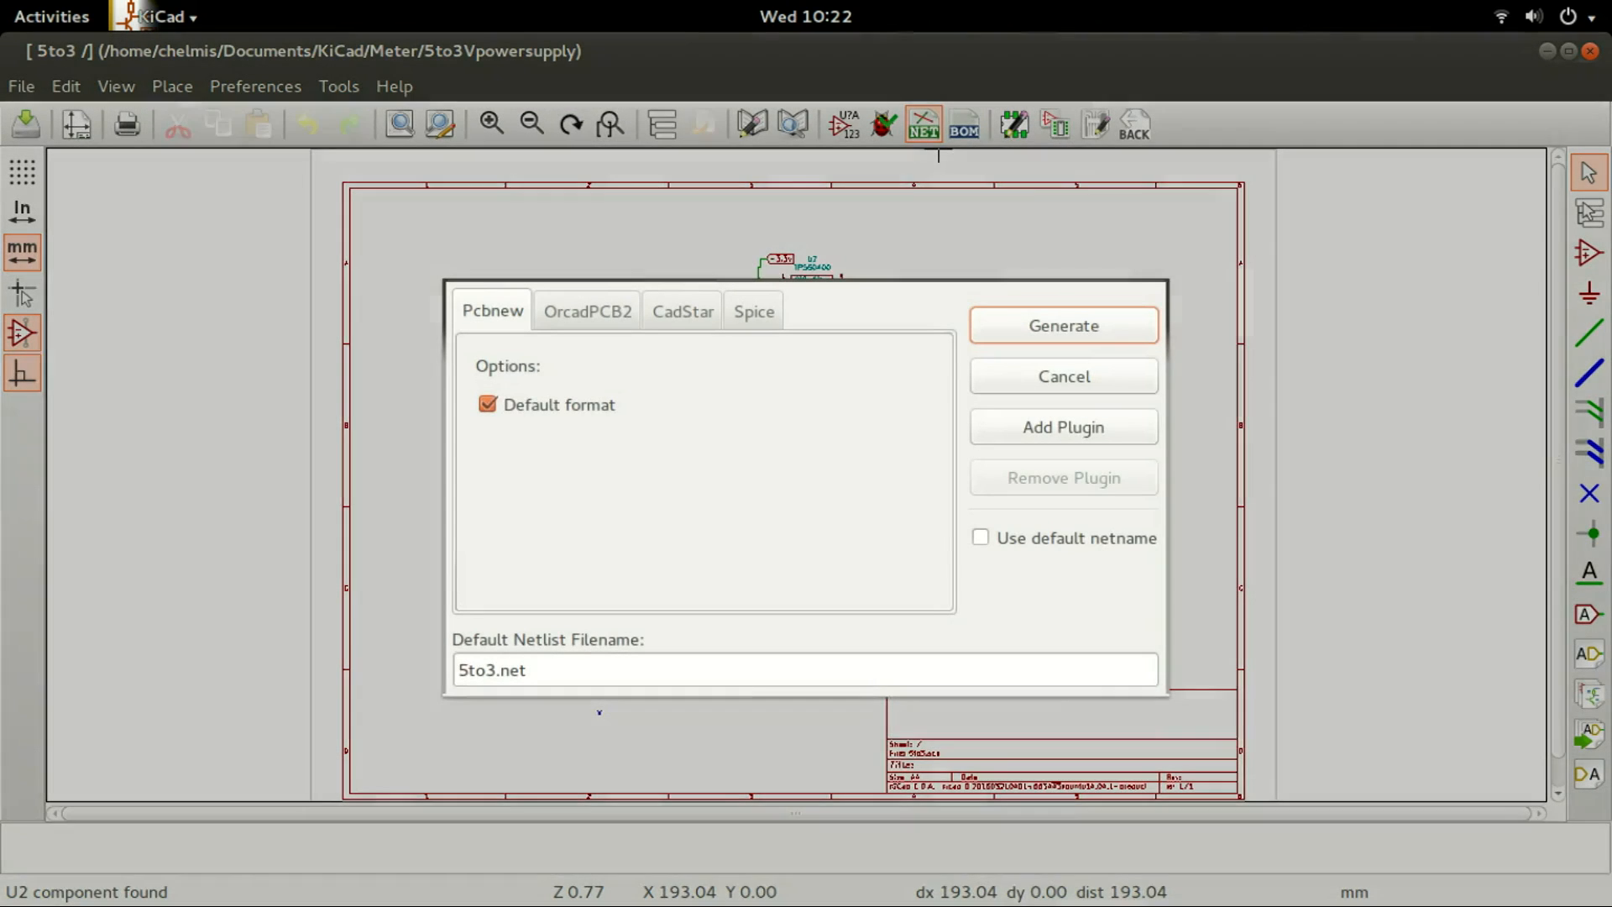
pyautogui.click(1041, 325)
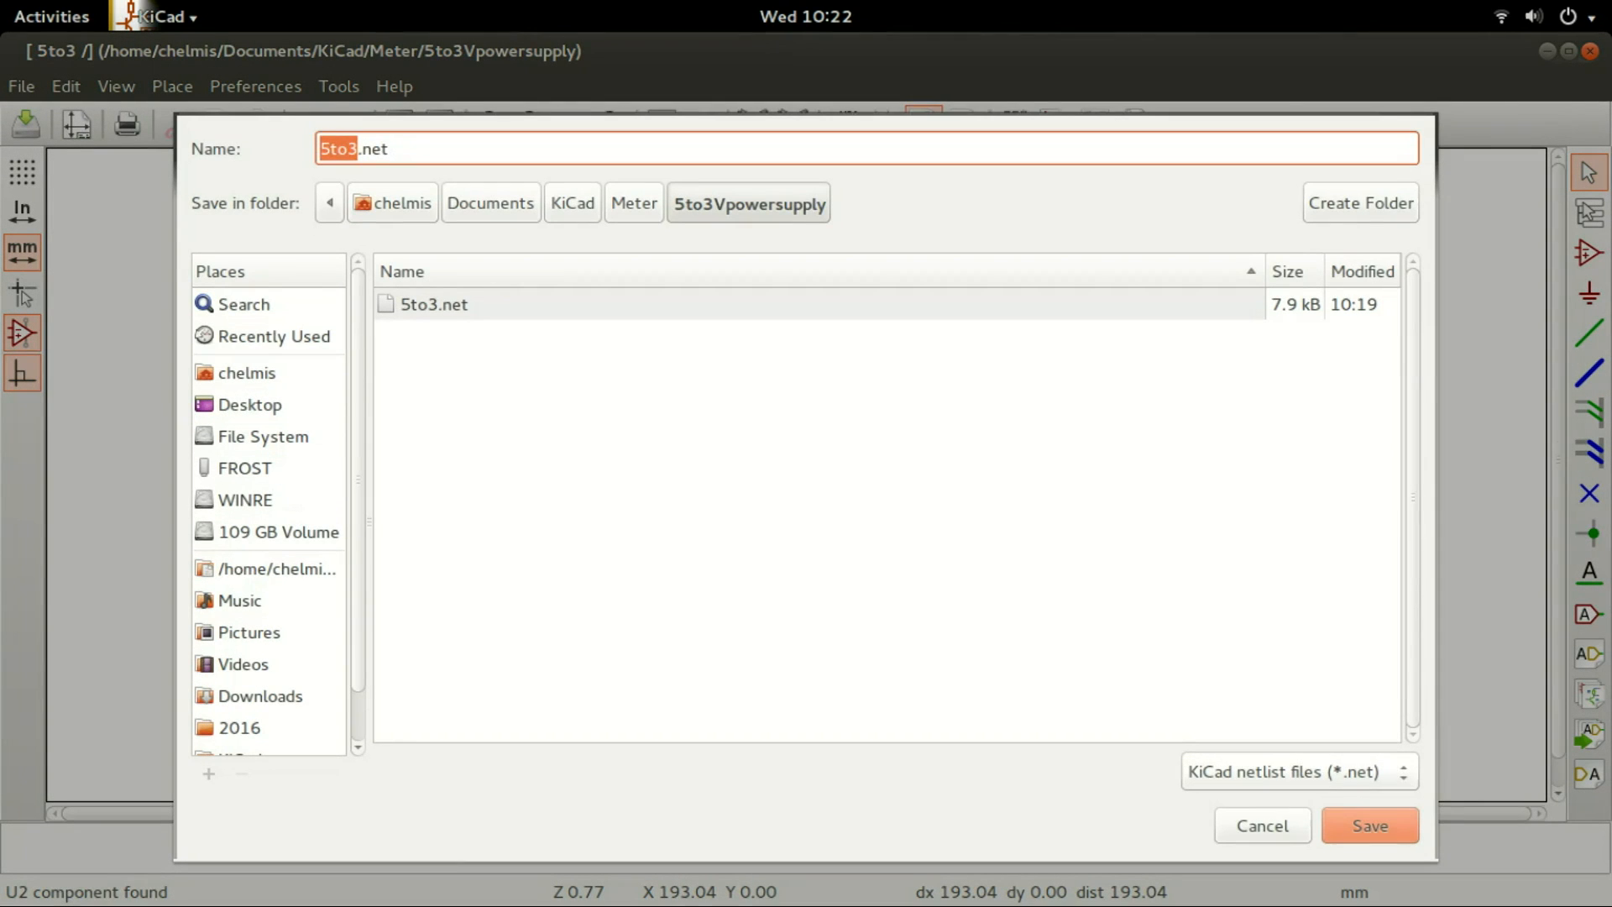
pyautogui.click(1370, 826)
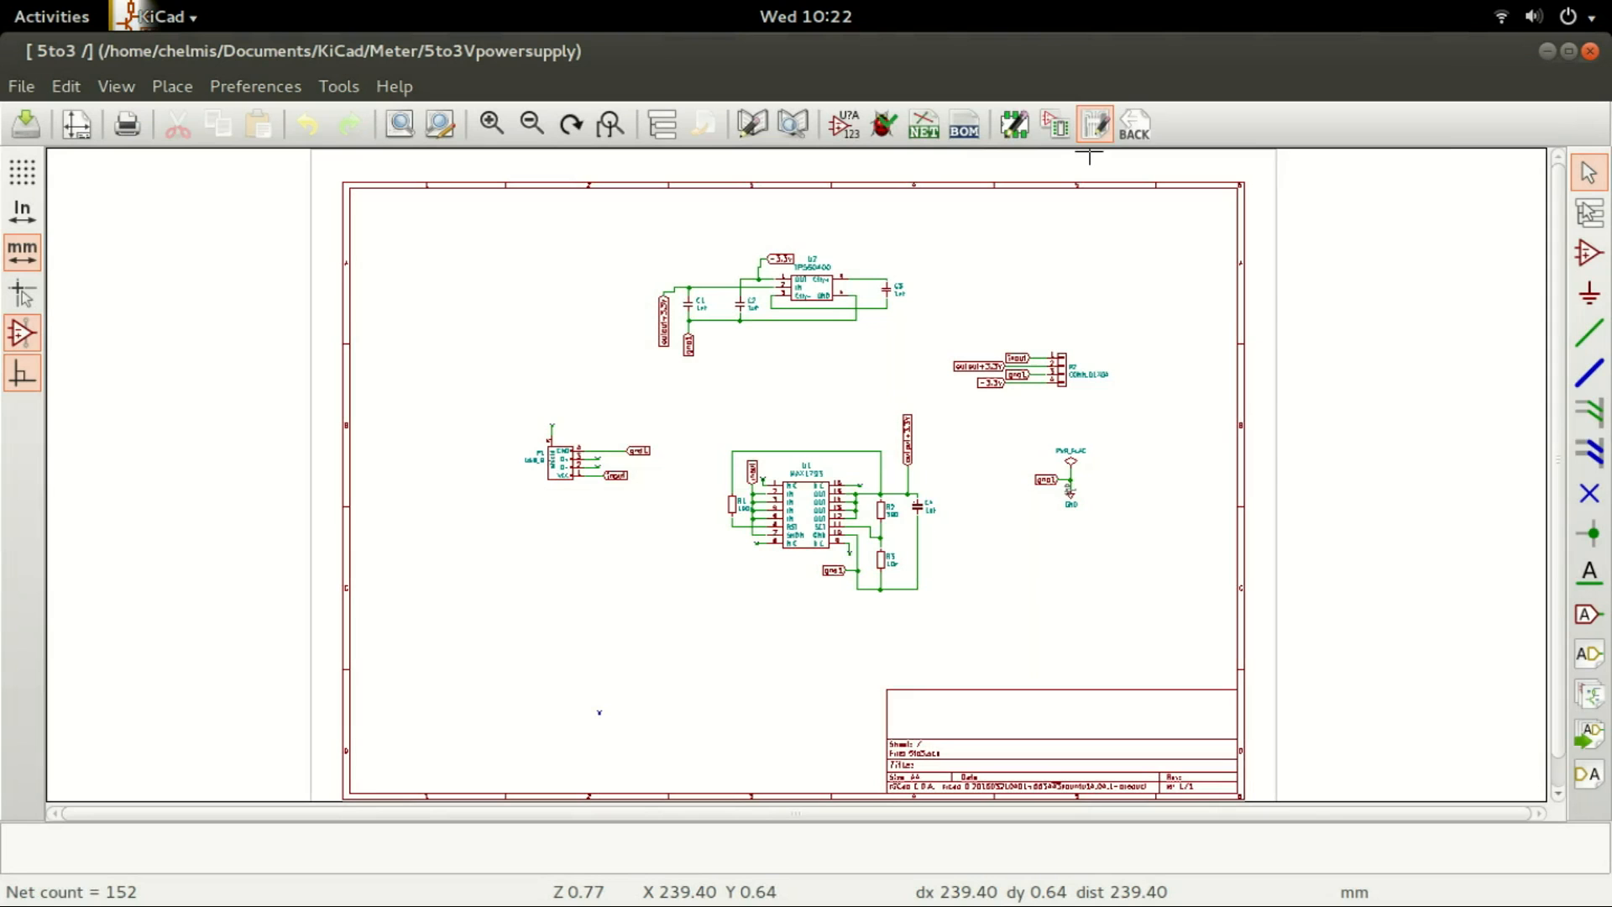
# Step: Open the board layout in Pcbnew and load the components and nets from the netlist 5to3.net
pyautogui.click(1096, 125)
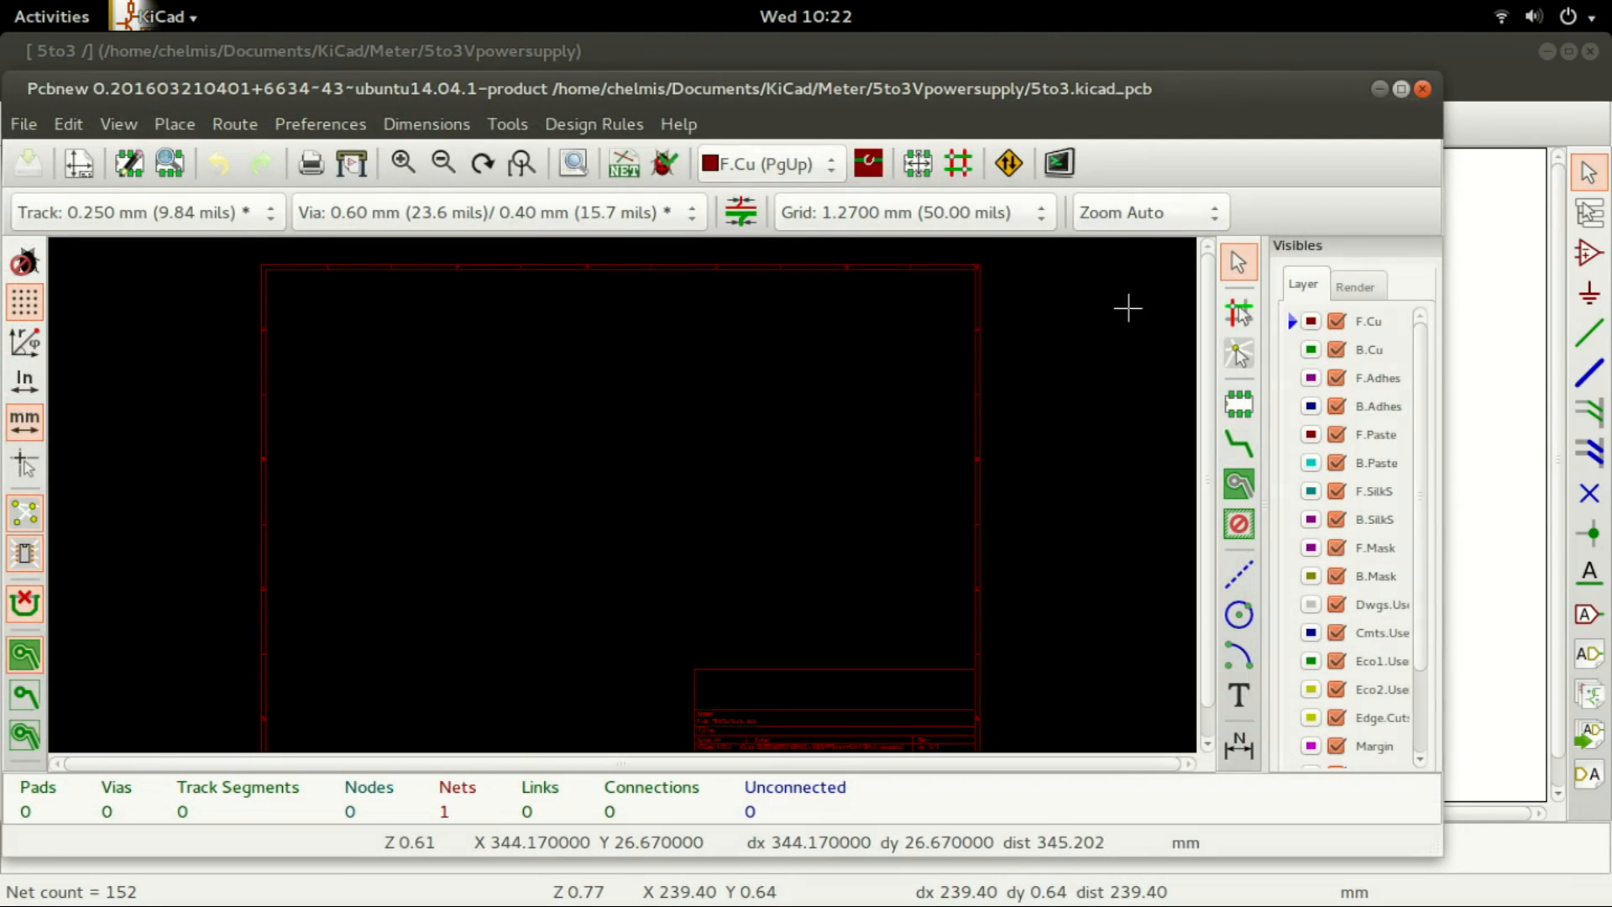
pyautogui.click(1401, 89)
pyautogui.click(520, 124)
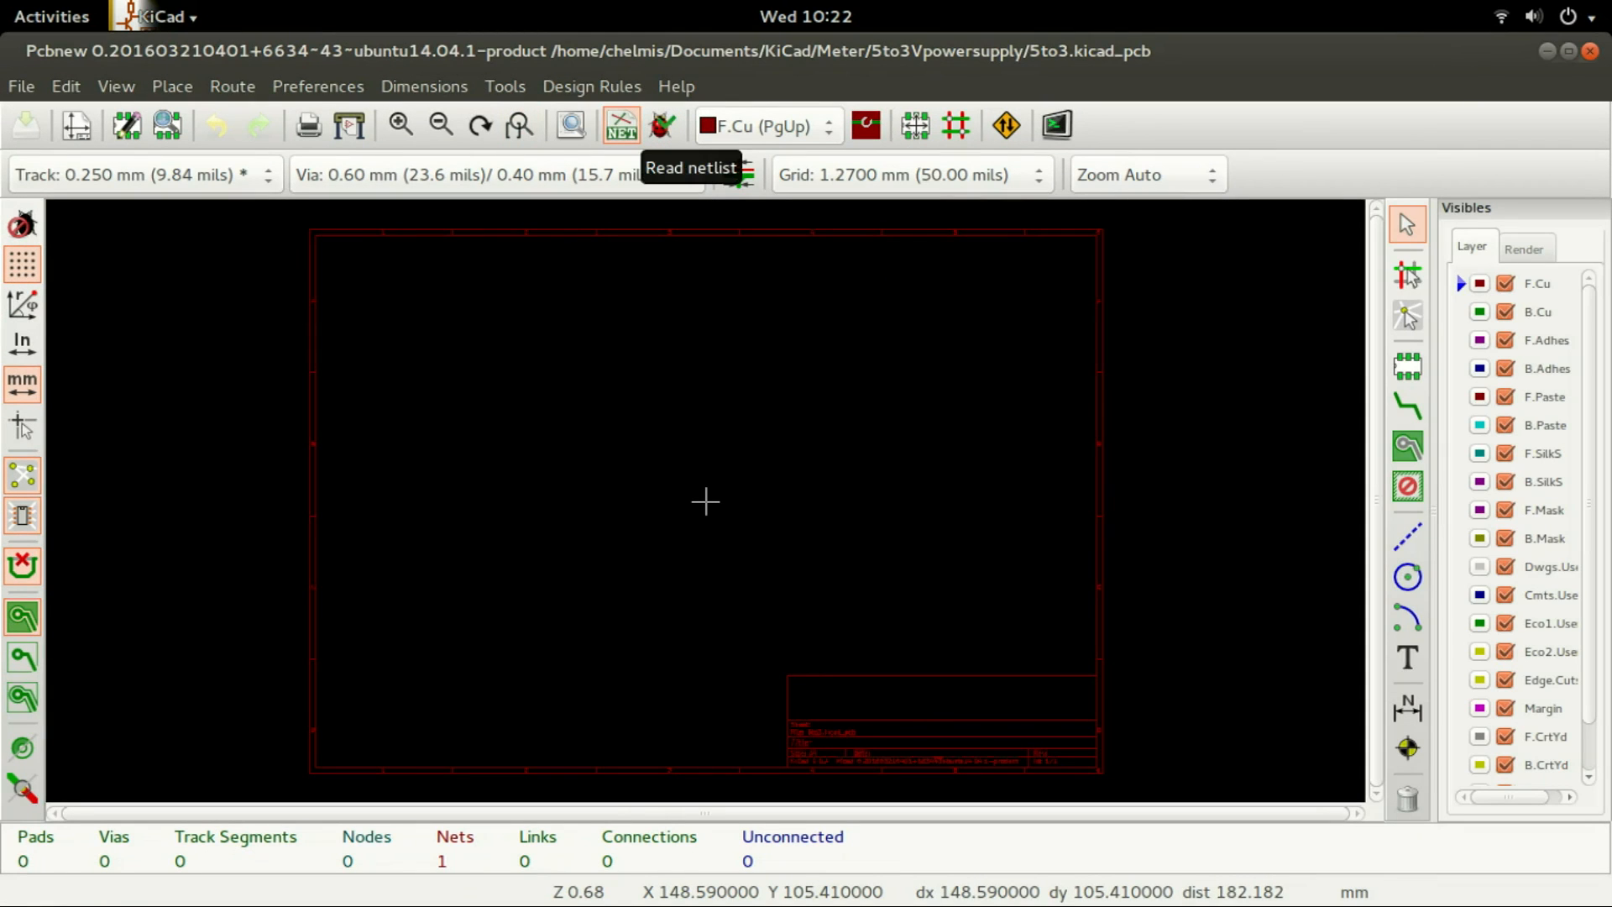
pyautogui.click(621, 126)
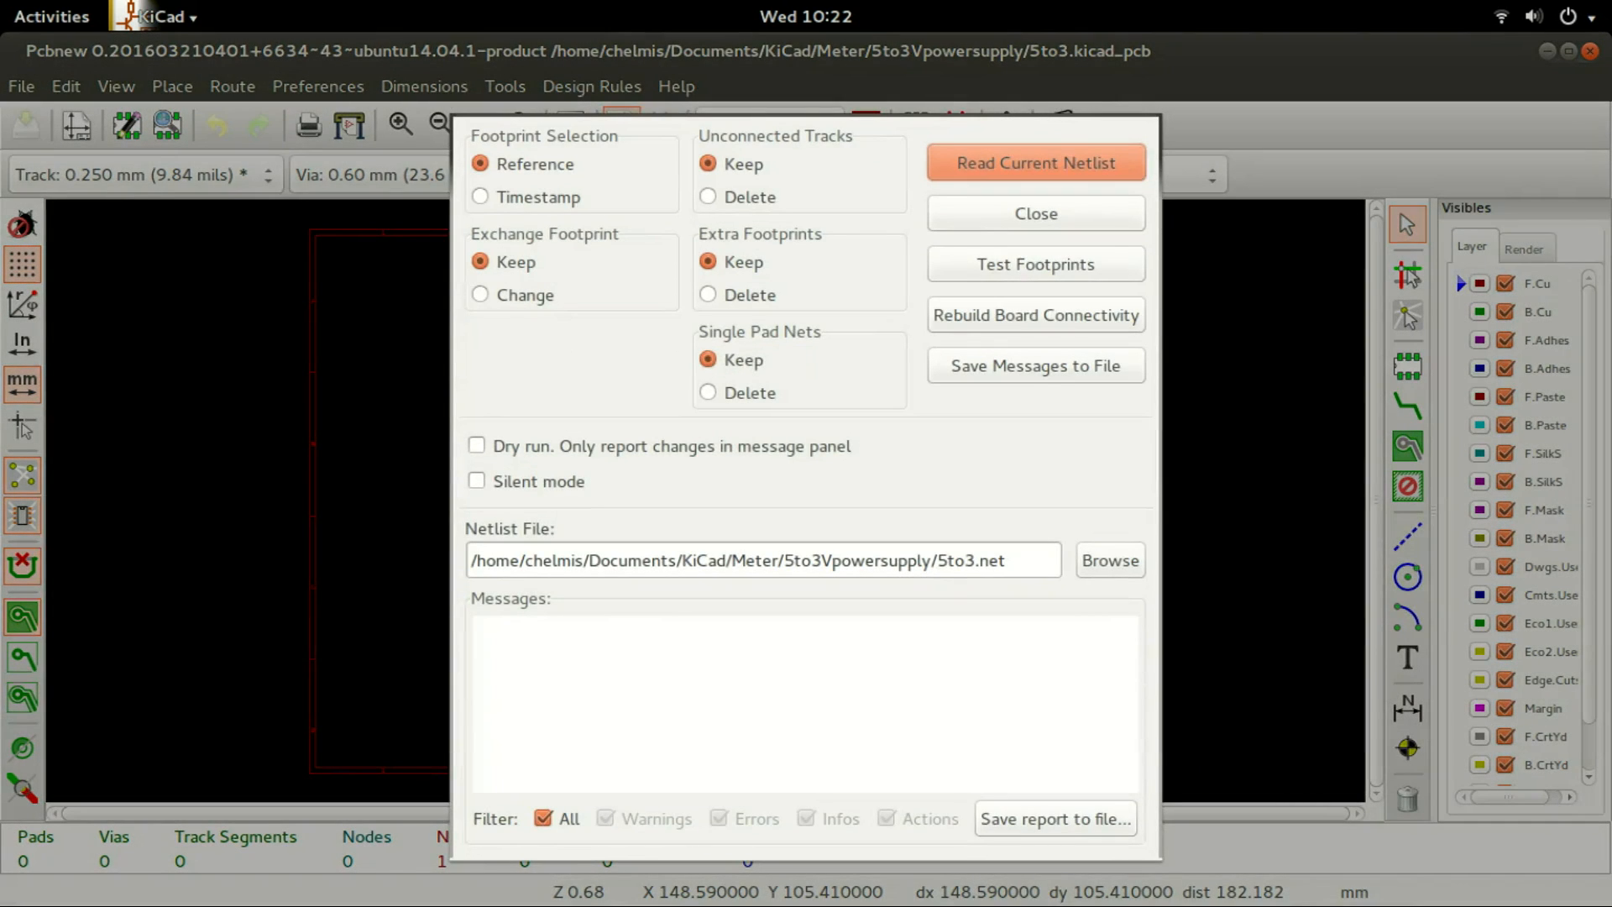
pyautogui.press('Return')
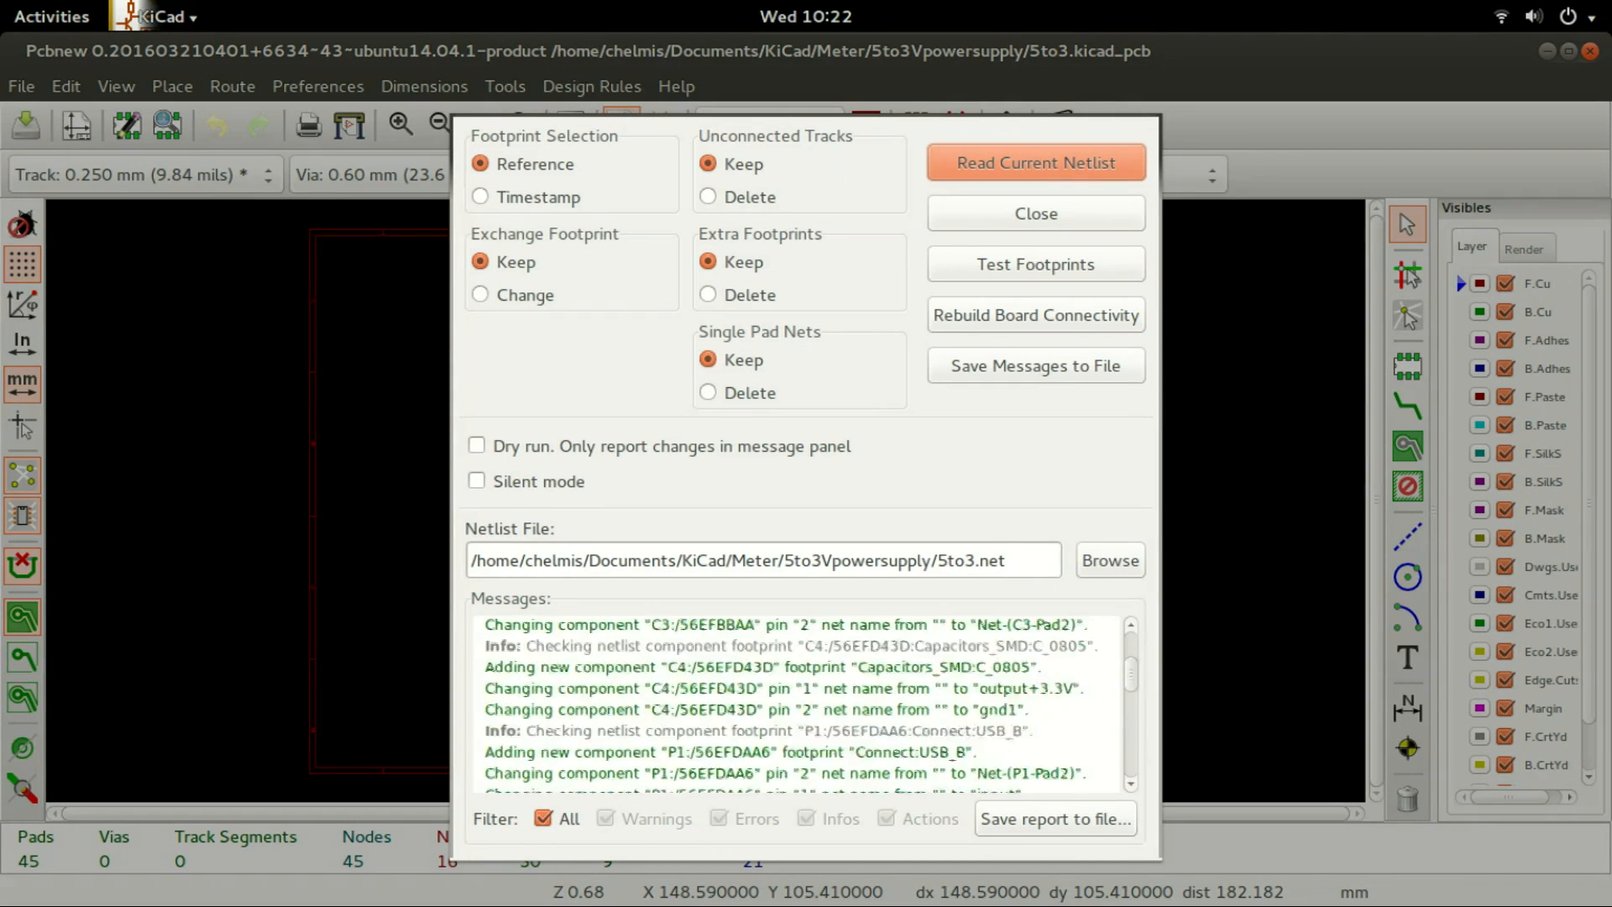
pyautogui.press('Escape')
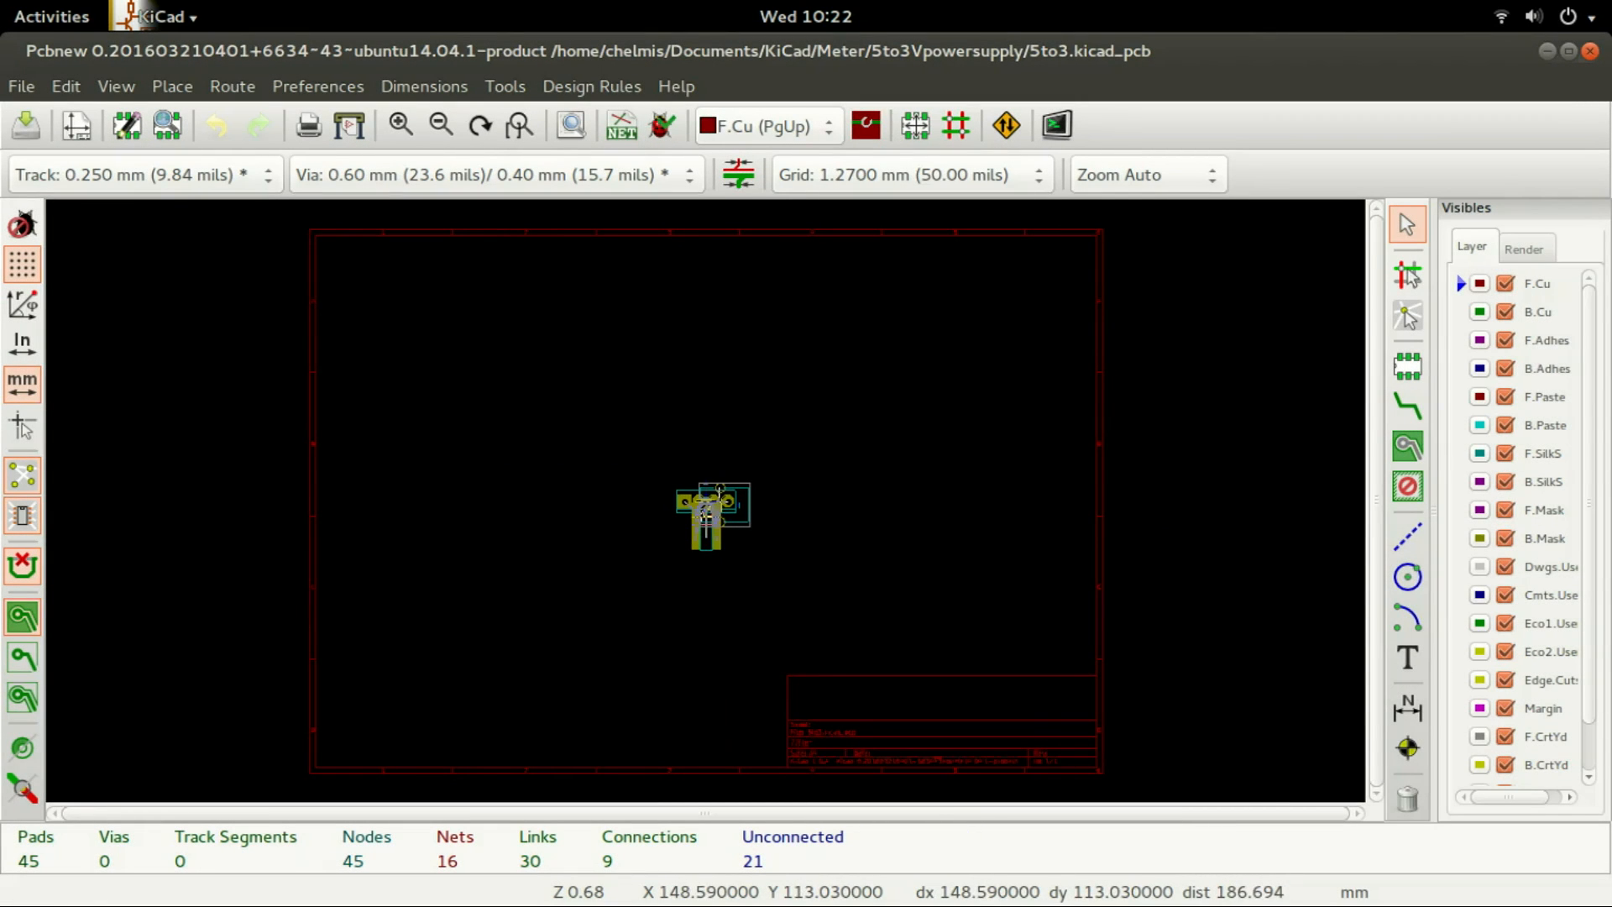
# Step: Move the MAX1793 footprint U1 out of the overlapping stack and place it to the right of the other components
pyautogui.press('F1')
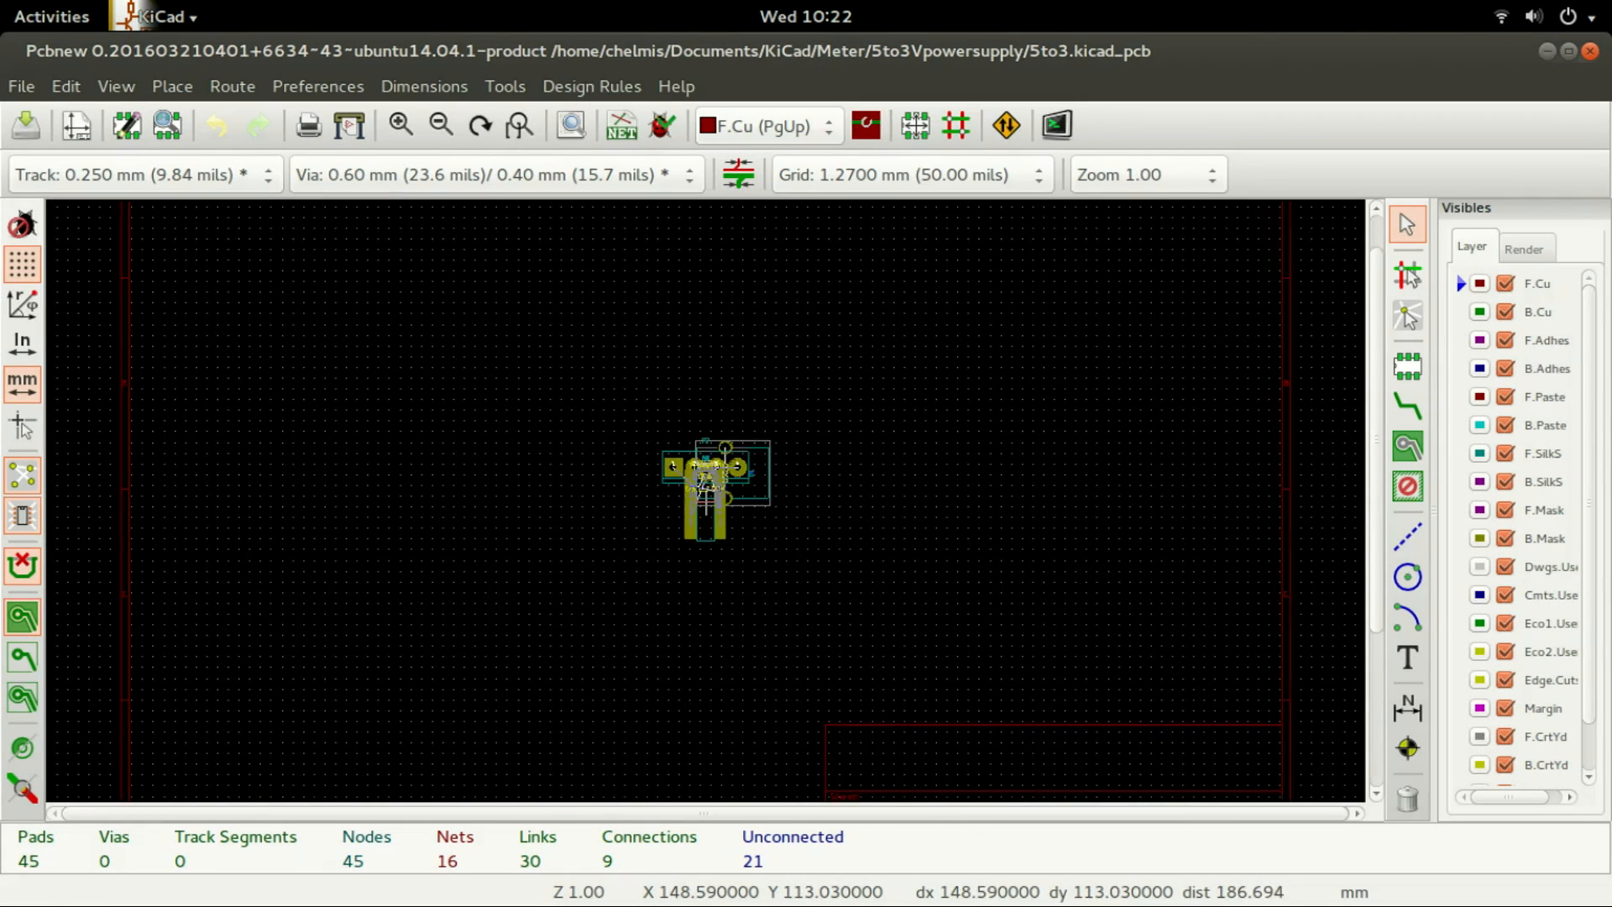
pyautogui.press('F1')
pyautogui.press('F1')
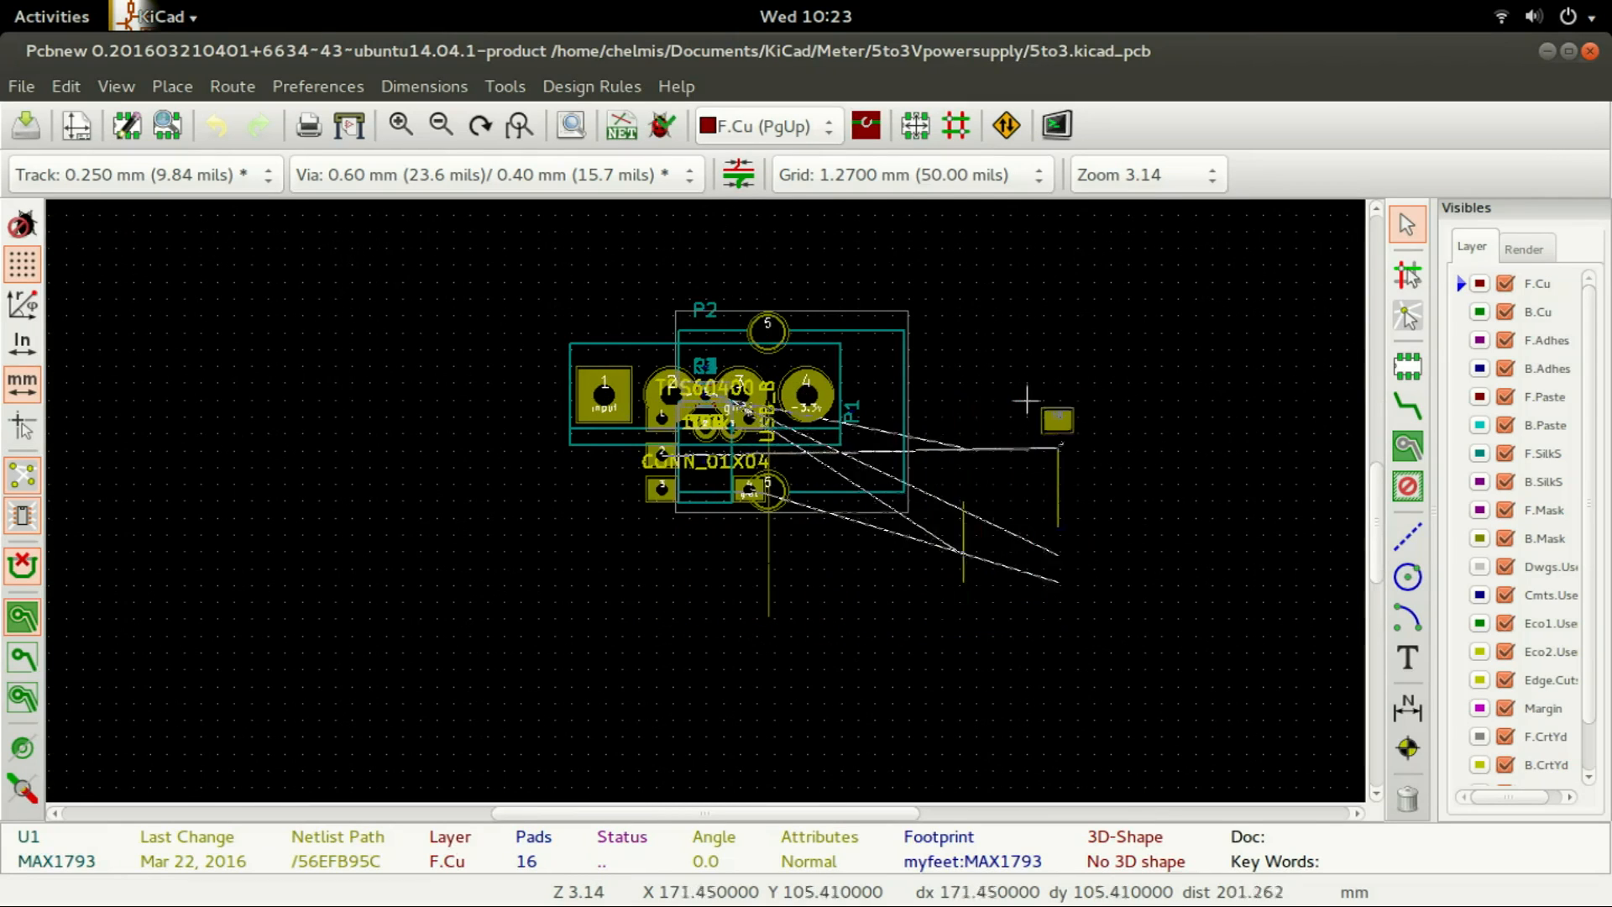
pyautogui.click(1060, 353)
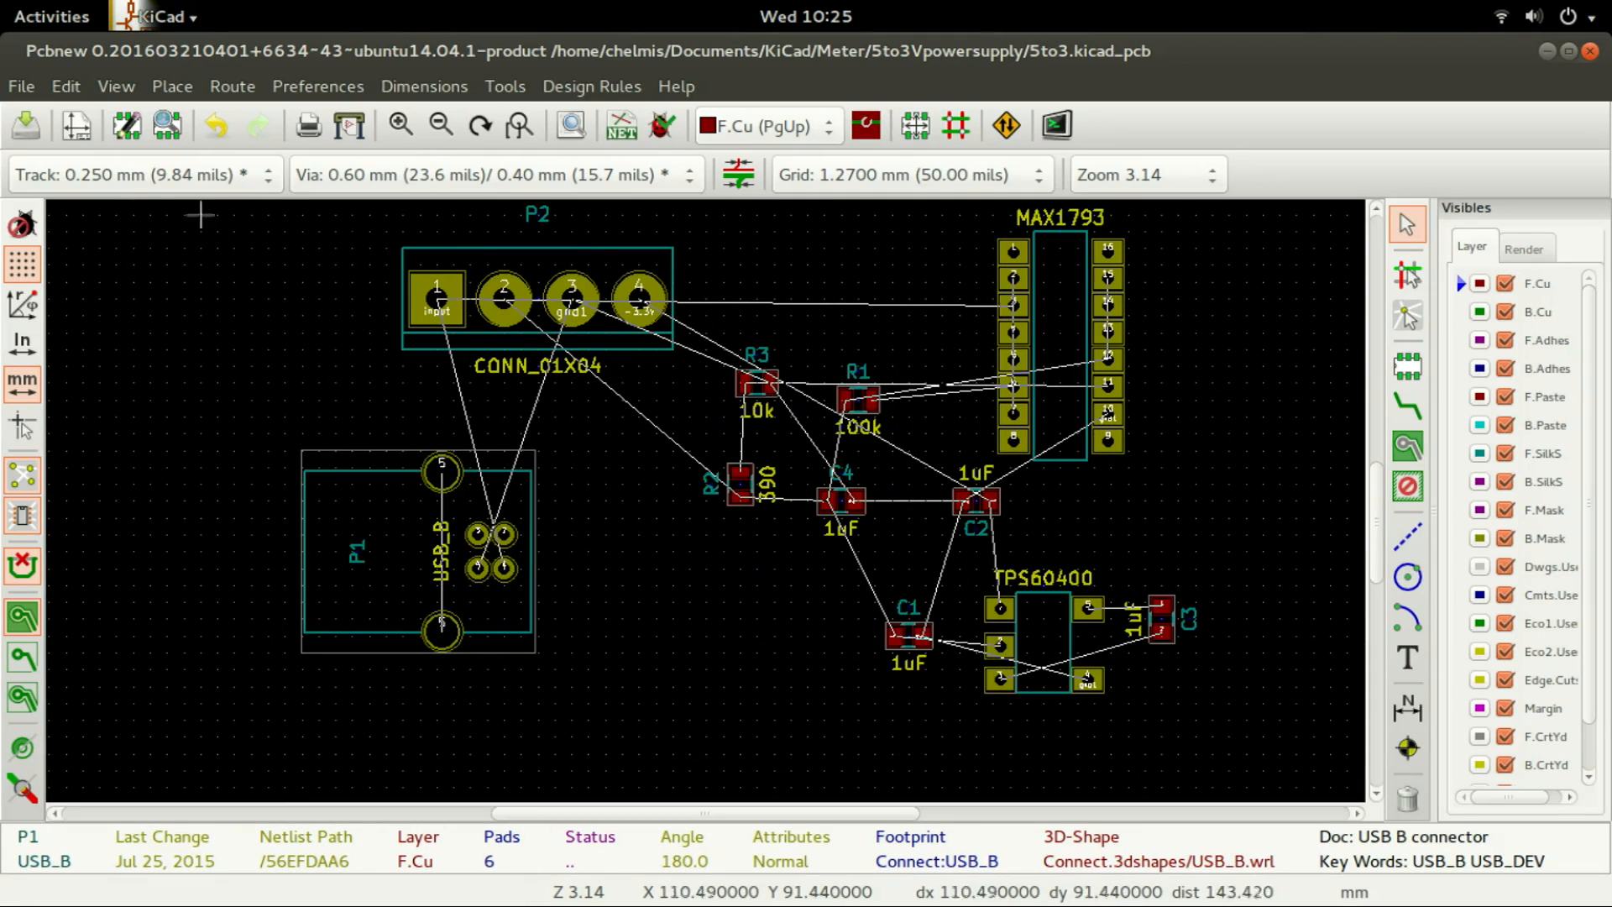
# Step: Inspect the arranged board in the 3D viewer, looking closely at the connectors, resistors, capacitors and IC pads from another angle
pyautogui.click(115, 87)
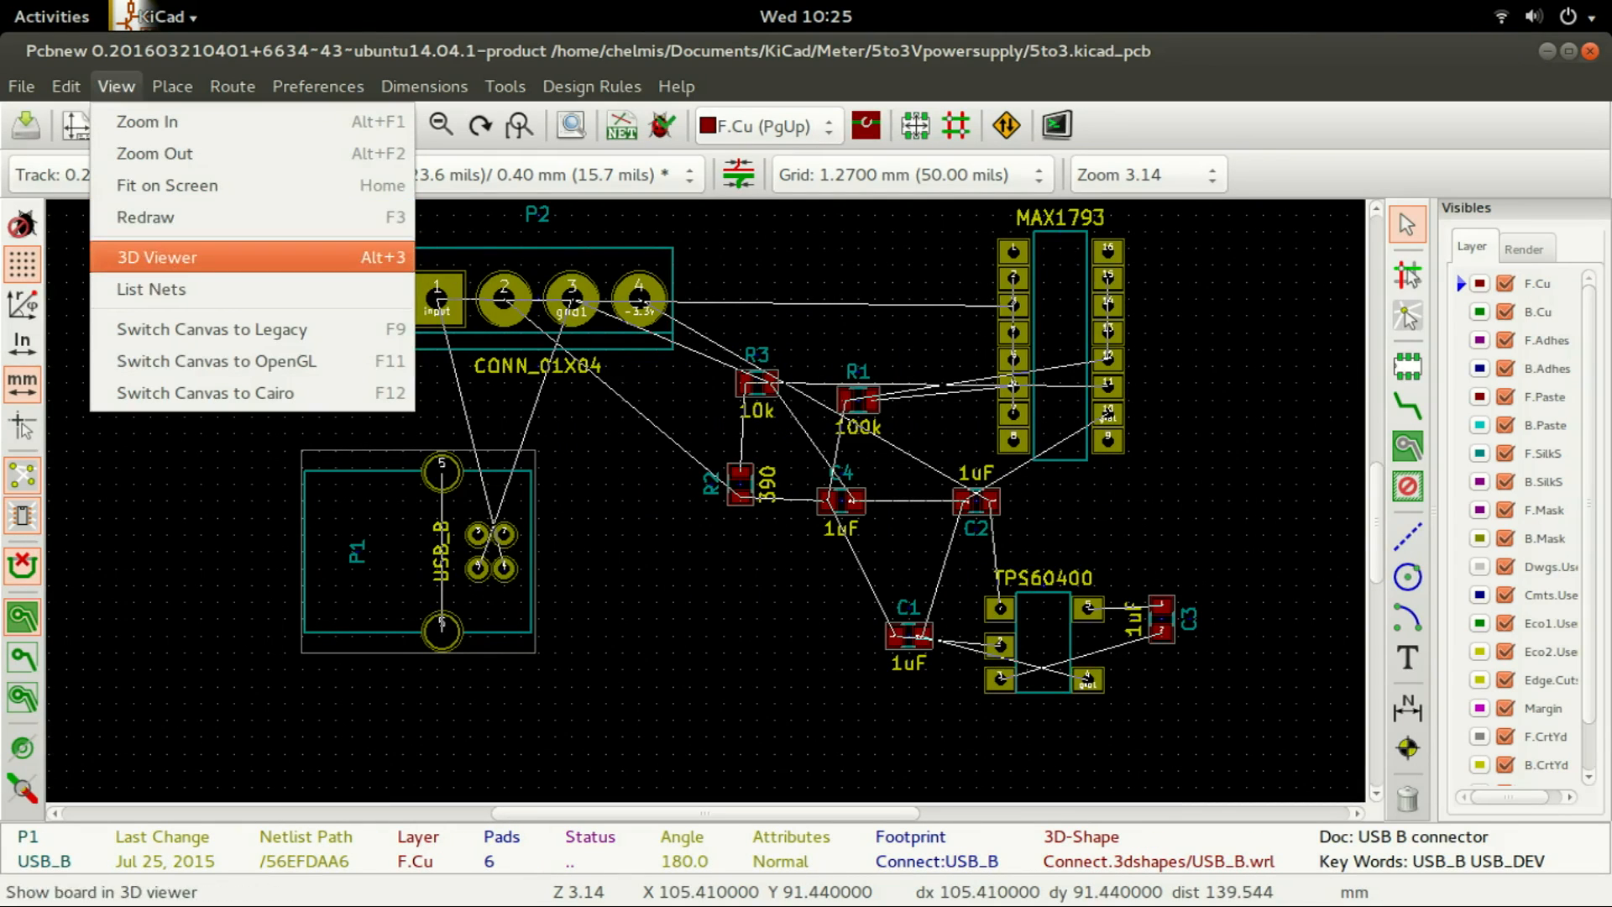
pyautogui.click(157, 257)
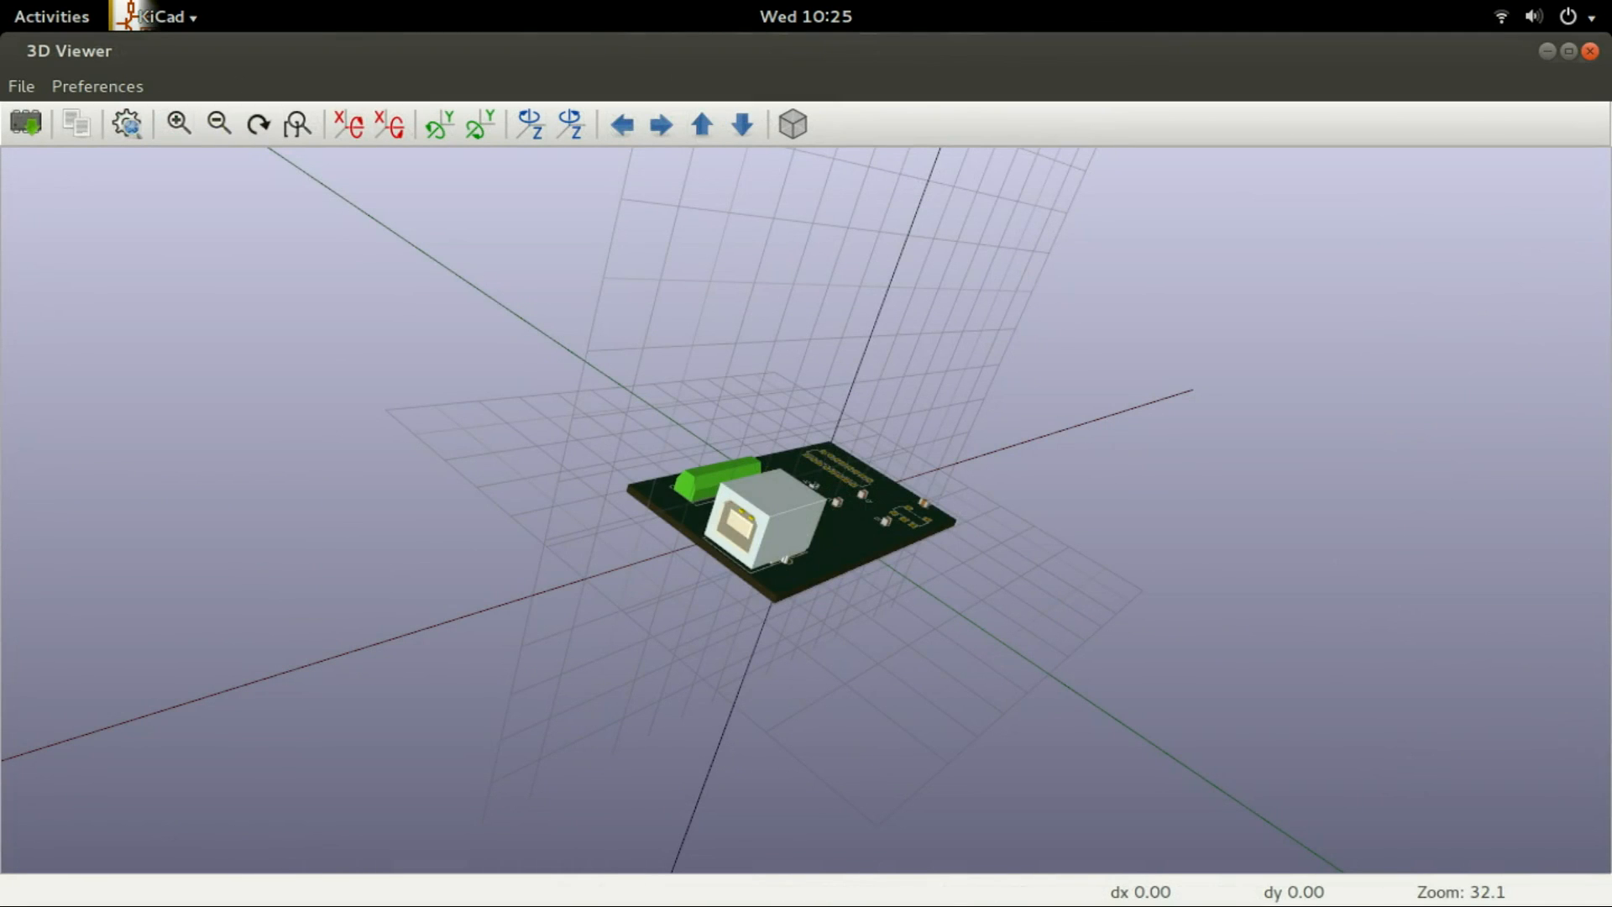
pyautogui.scroll(4, 764, 537)
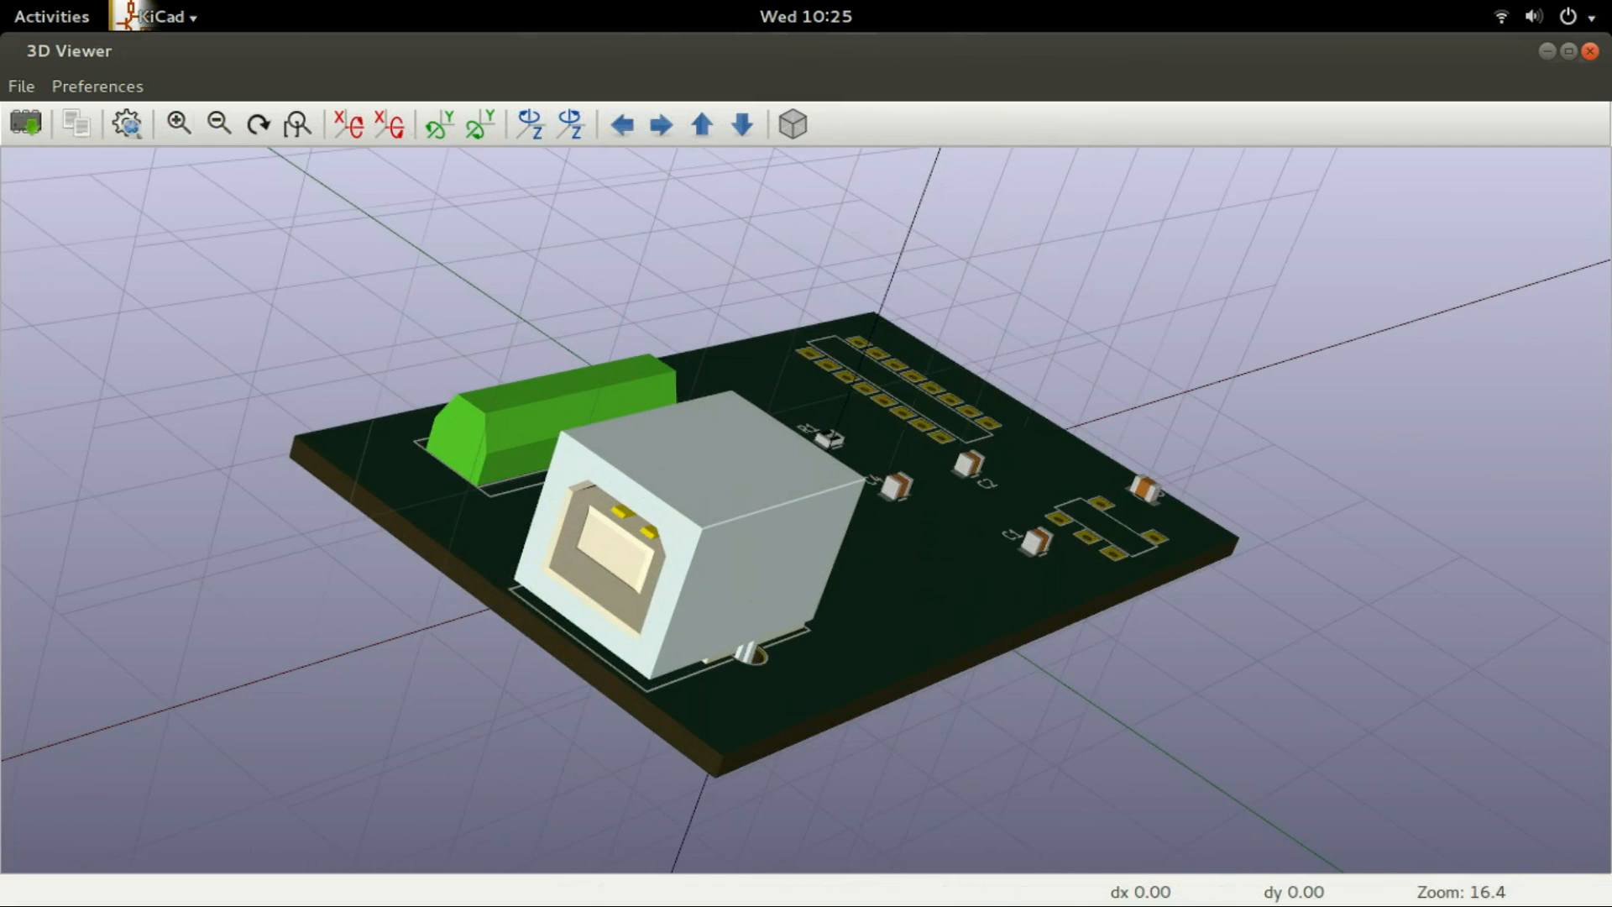
pyautogui.moveTo(806, 504); pyautogui.dragTo(583, 550)
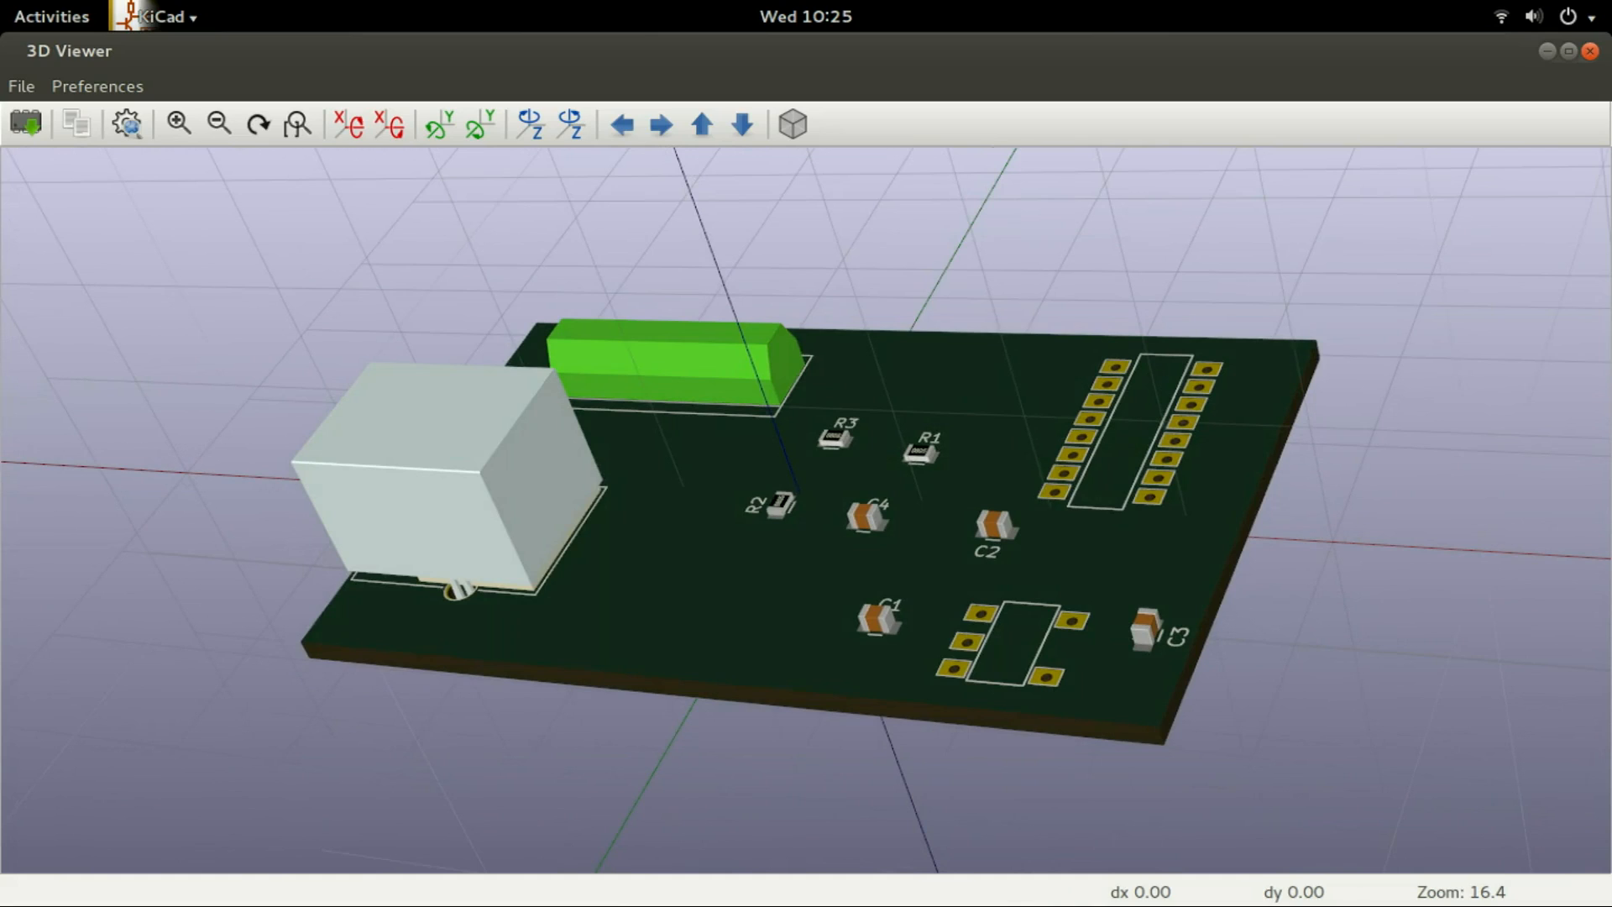